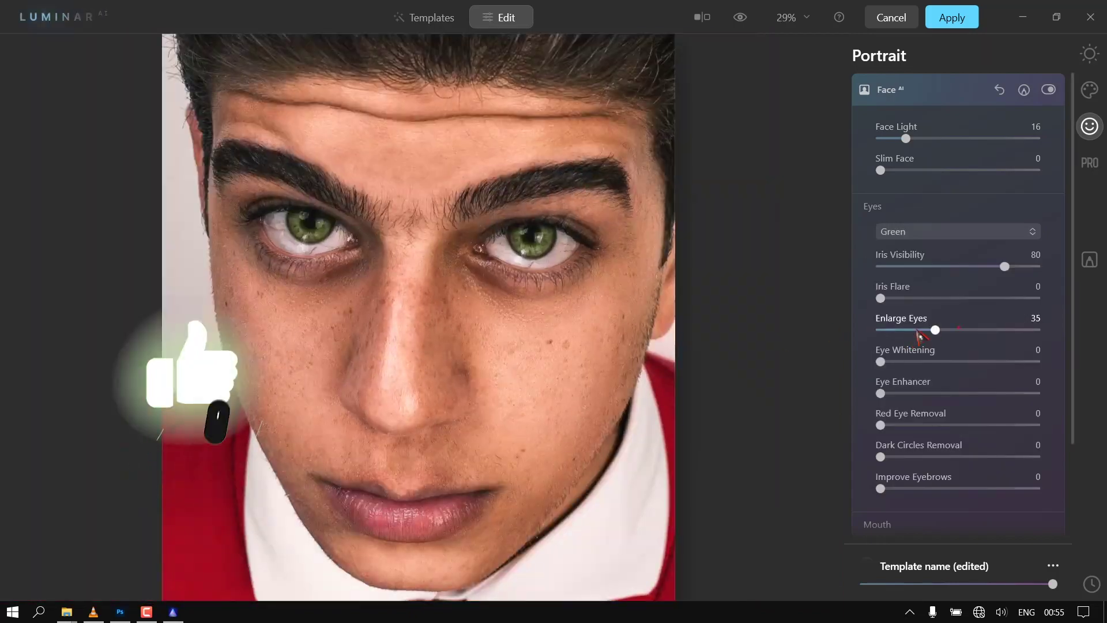
Step: Raise Eye Enhancer and Dark Circles Removal in Face AI, and slightly strengthen a slider in the mouth settings
drag(880, 390, 963, 390)
drag(880, 457, 975, 457)
scroll(956, 346, down, 5)
drag(880, 321, 905, 322)
Step: Smooth the face by raising the Skin AI amount, and compare the portrait before and after
click(885, 456)
drag(880, 172, 968, 172)
click(701, 17)
click(701, 17)
Step: Brighten the portrait by raising the High Key amount, and check the before-and-after comparison
scroll(472, 304, up, 2)
click(895, 301)
drag(880, 240, 933, 205)
click(1089, 90)
click(702, 16)
Step: Slightly raise the first slider of the Details tool, and set Luminosity Denoise to 7
click(1088, 54)
click(891, 290)
drag(957, 338, 972, 340)
click(891, 290)
click(894, 324)
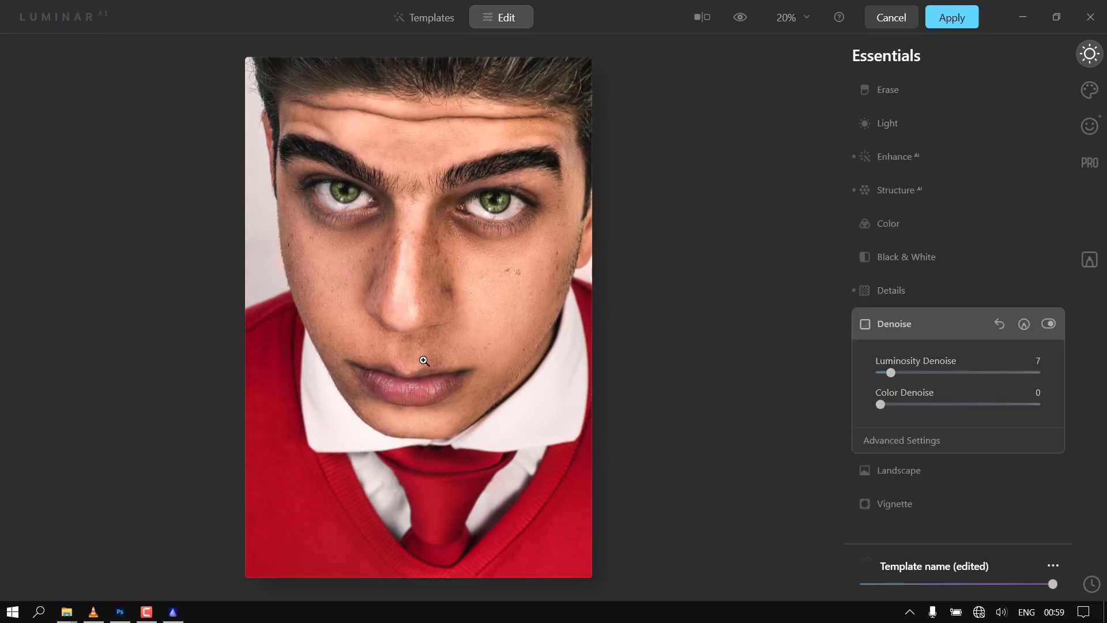
Step: Raise one of the HSL sliders in the Color tool, and reopen the Skin AI settings
click(887, 223)
click(871, 373)
scroll(957, 346, down, 3)
drag(958, 279, 996, 272)
scroll(957, 346, down, 2)
click(1089, 126)
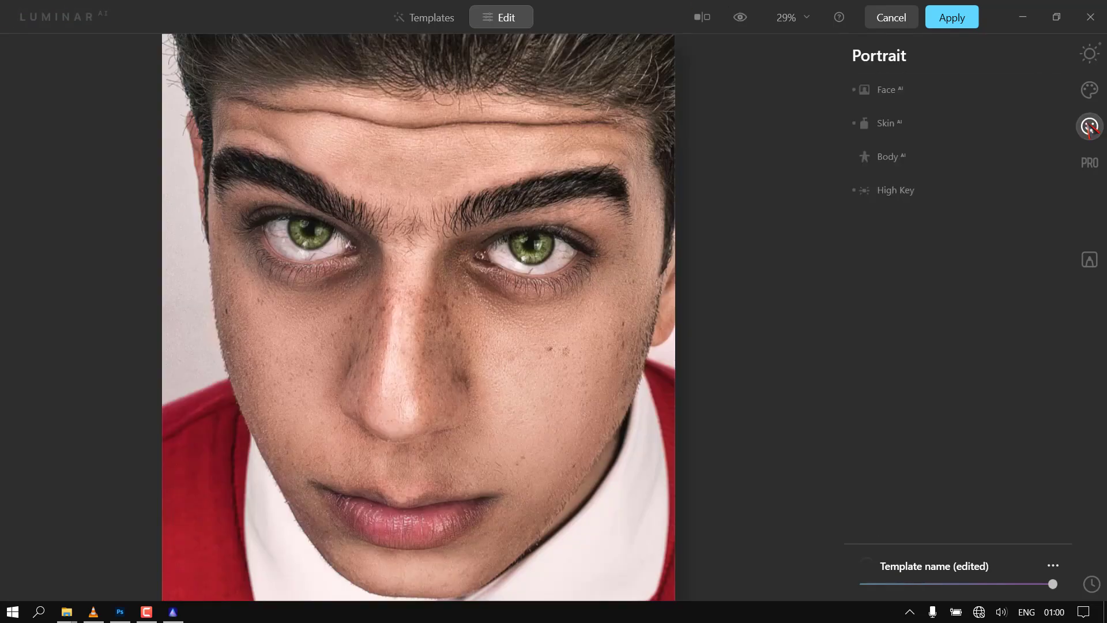
click(885, 121)
scroll(462, 447, up, 2)
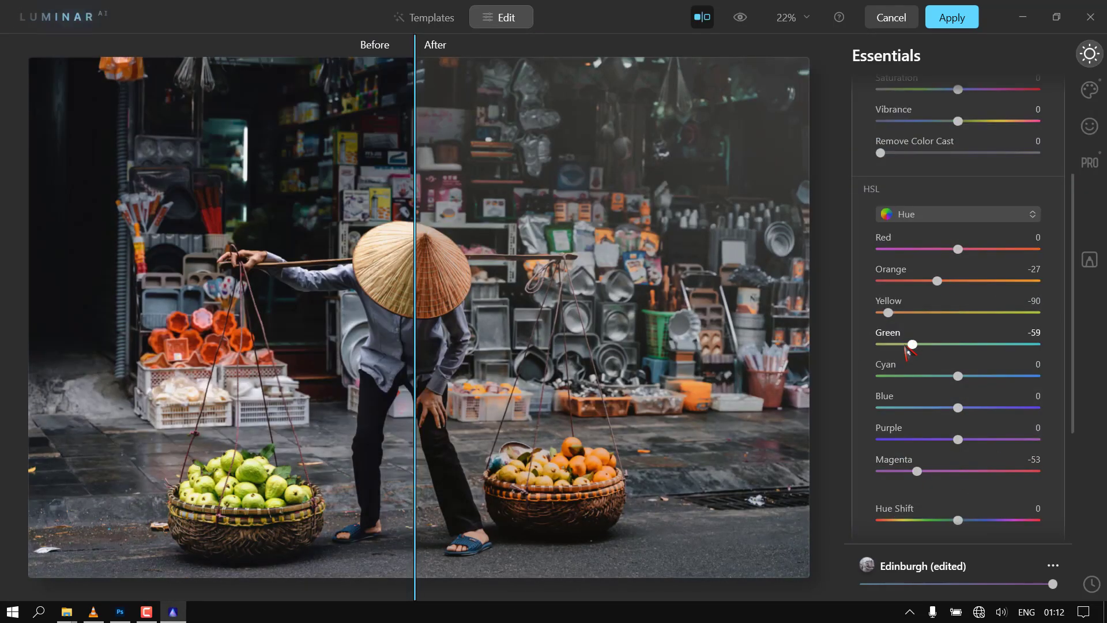
Step: Change the HSL mode of the Color tool and make a small slider adjustment
click(957, 214)
click(922, 259)
scroll(957, 288, up, 5)
drag(899, 500, 903, 494)
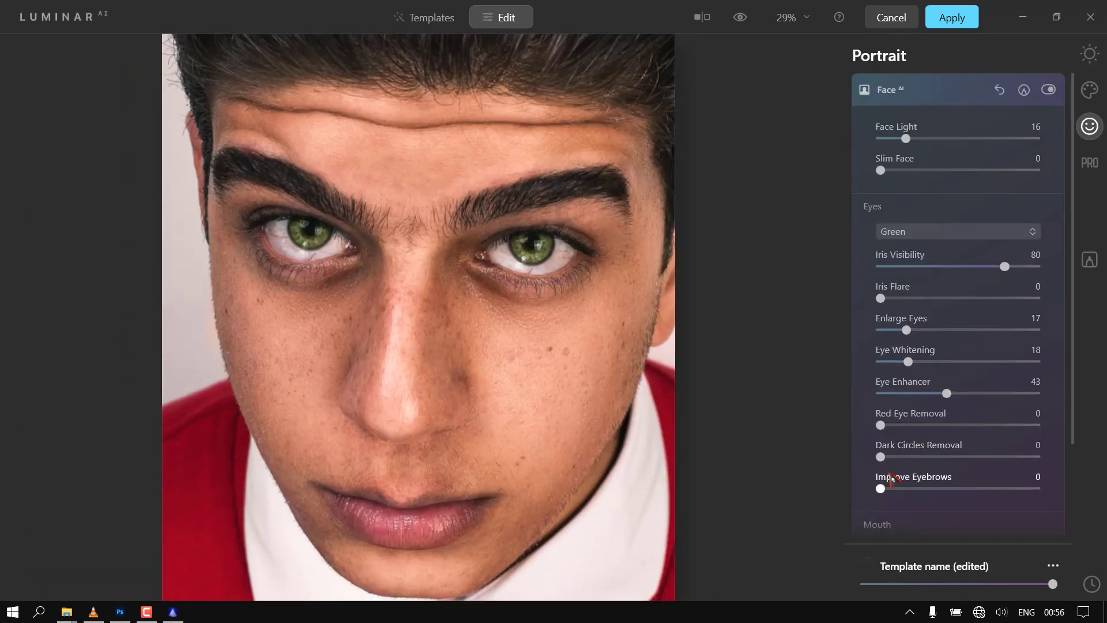
Step: Apply Skin AI with an amount of 35 and High Key with an amount of 14 to the portrait
scroll(947, 449, down, 4)
click(885, 456)
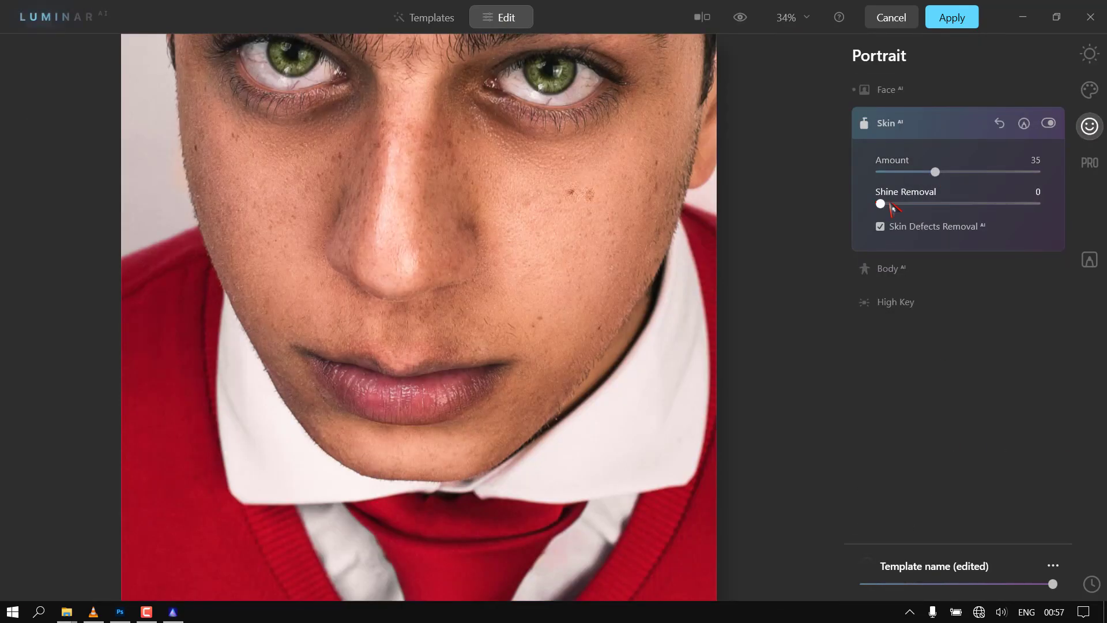
click(888, 264)
click(895, 309)
click(701, 16)
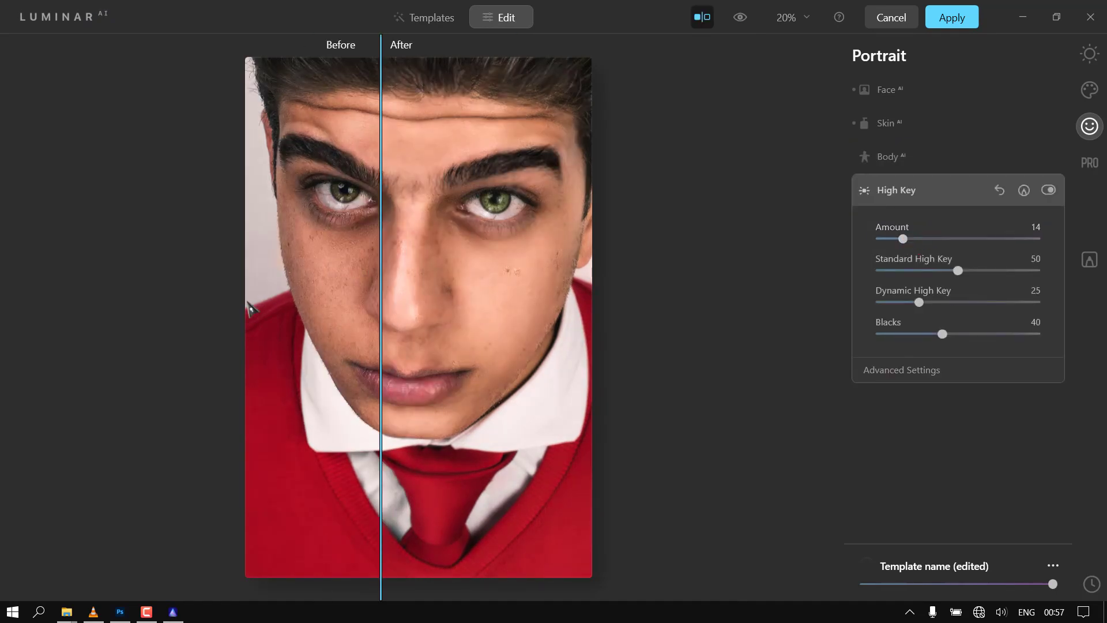
click(702, 16)
Step: Strengthen the photo with the Enhance AI tool in the Essentials group
click(1088, 54)
drag(881, 205, 937, 203)
click(893, 156)
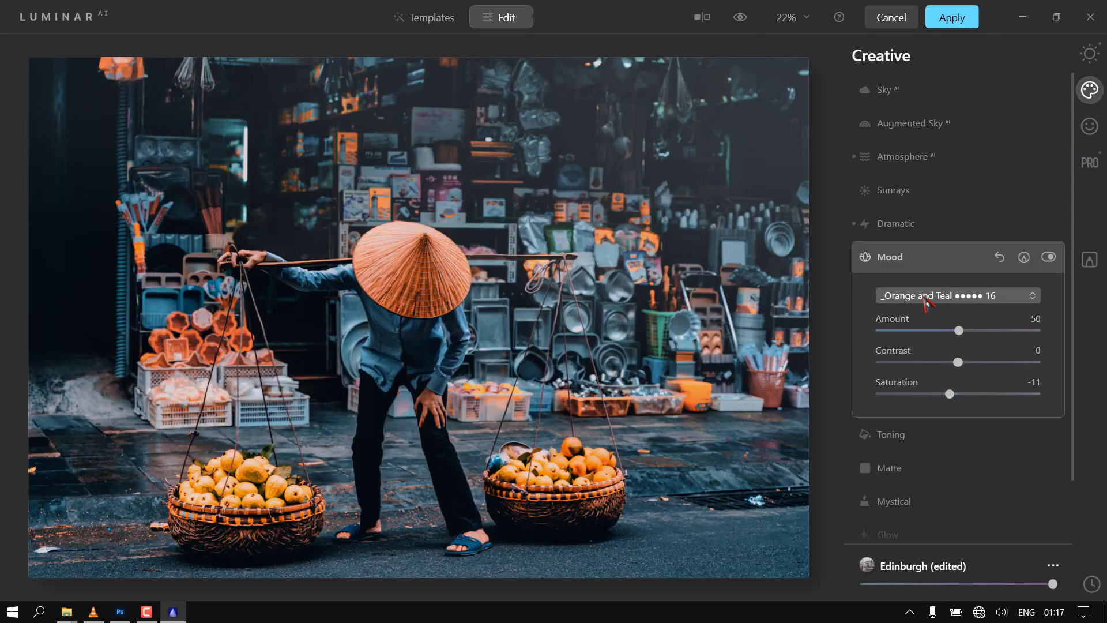
click(899, 217)
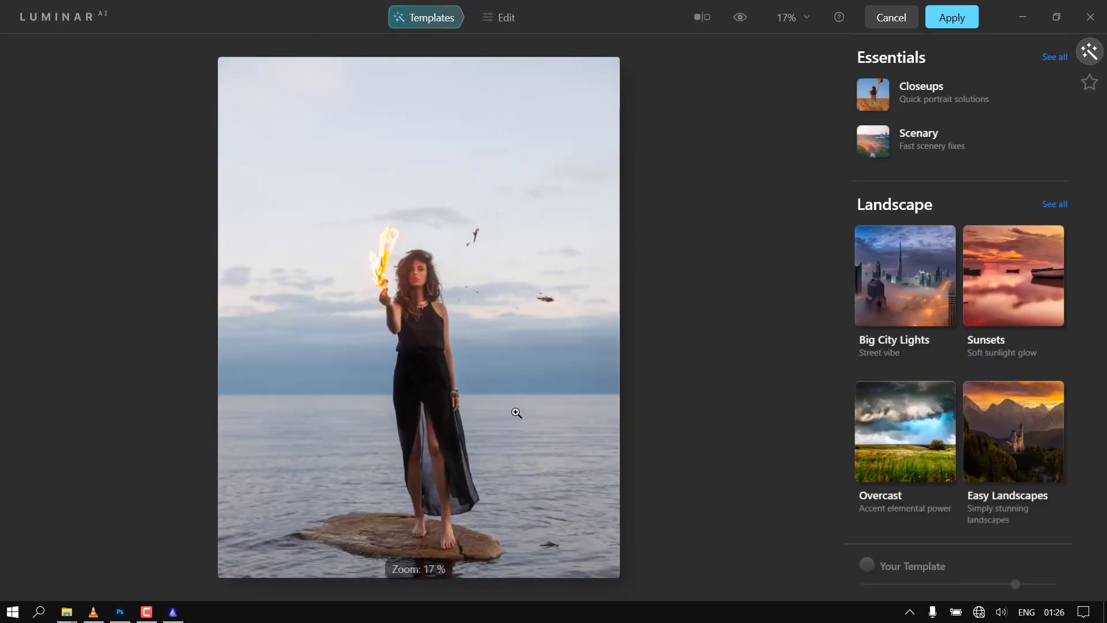
Step: Replace the sky behind the woman on the rock with Dramatic Sunset 1 using Sky AI
click(501, 17)
click(1089, 89)
click(882, 87)
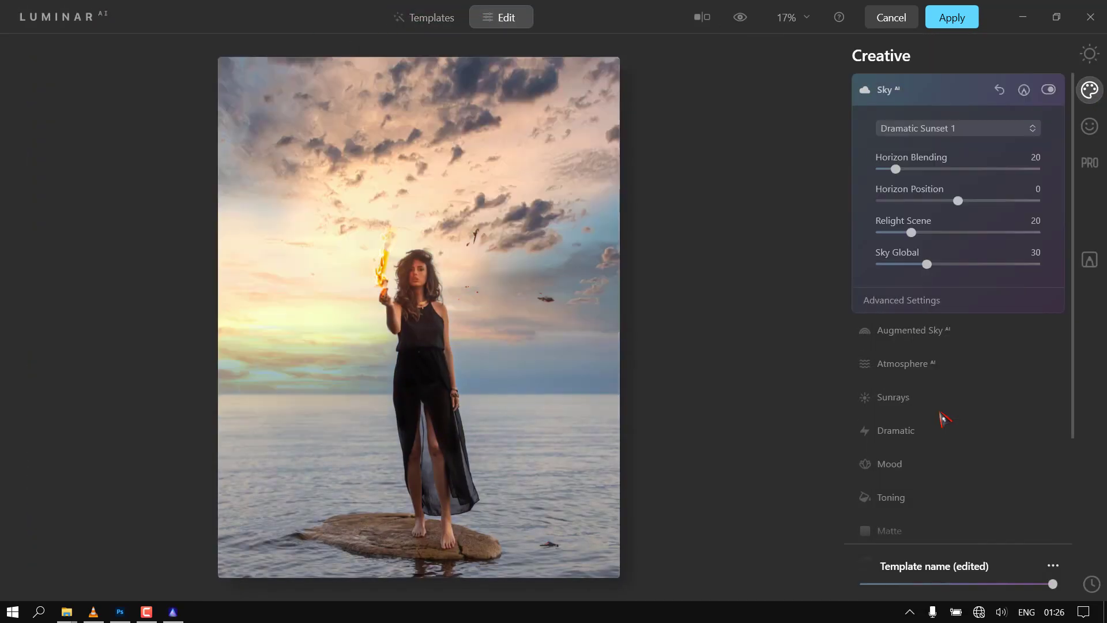
click(956, 128)
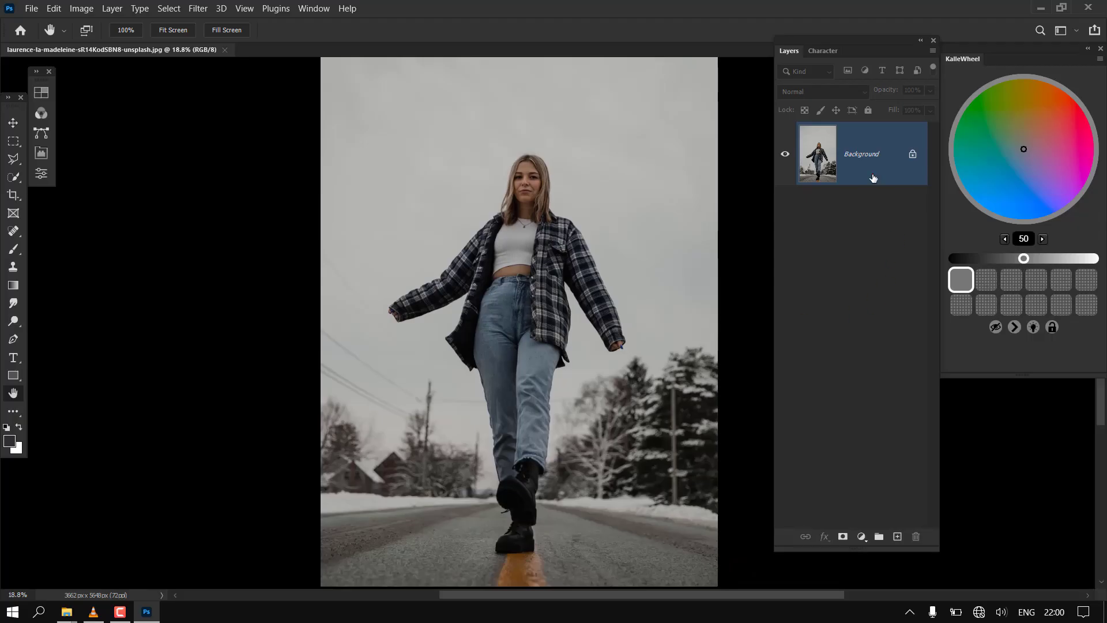
Step: Duplicate the Background layer in Photoshop and open the copy in the Luminar AI filter
drag(873, 177, 896, 537)
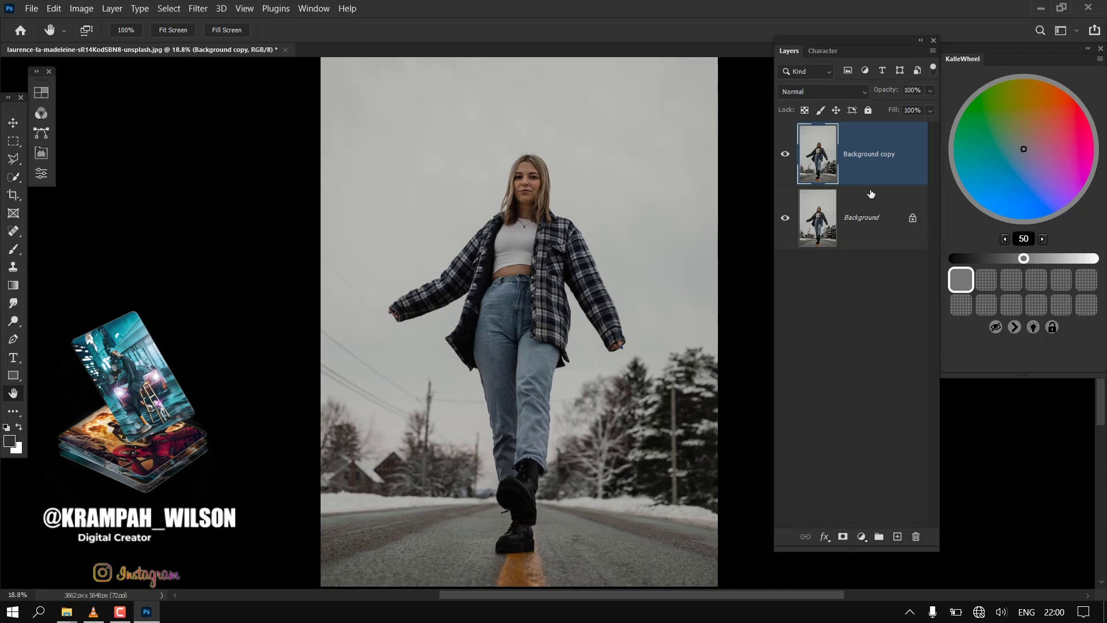
click(203, 10)
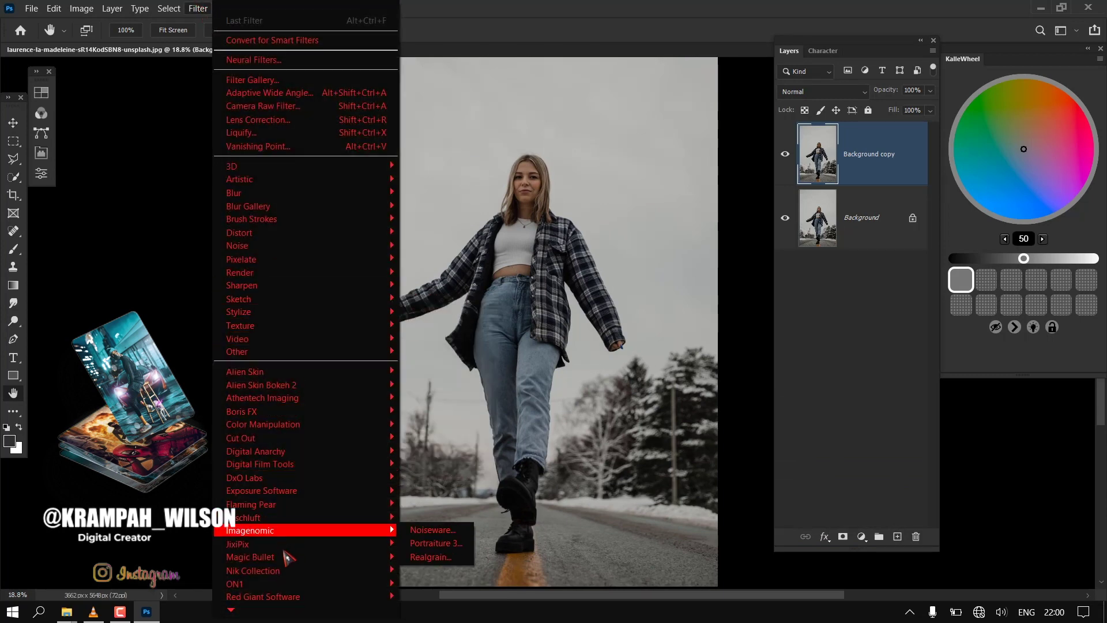
click(249, 610)
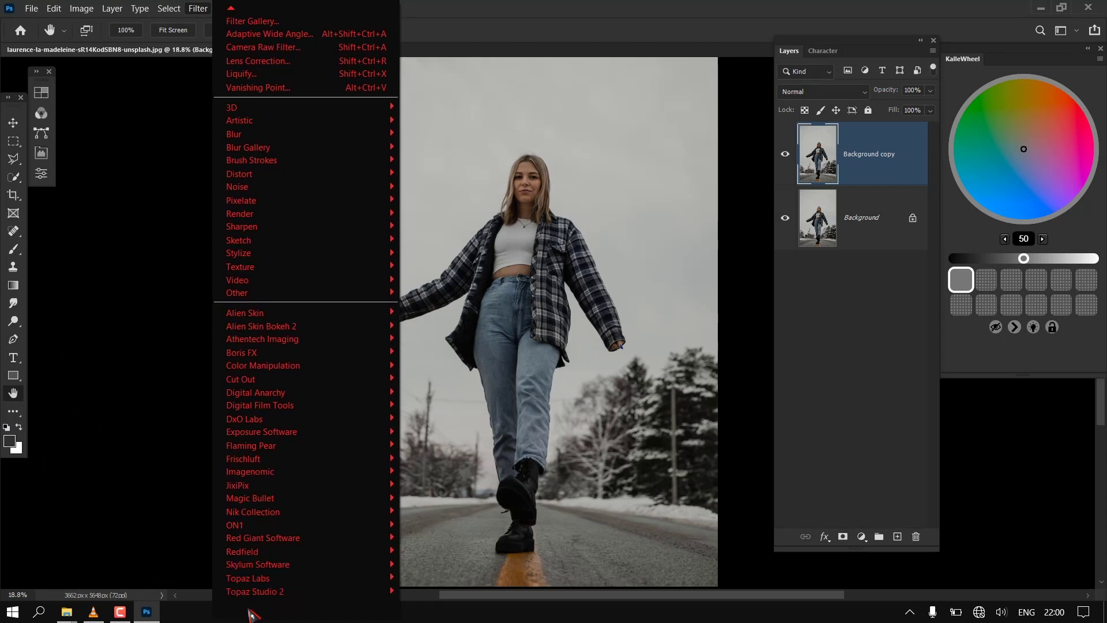
mouse_move(319, 571)
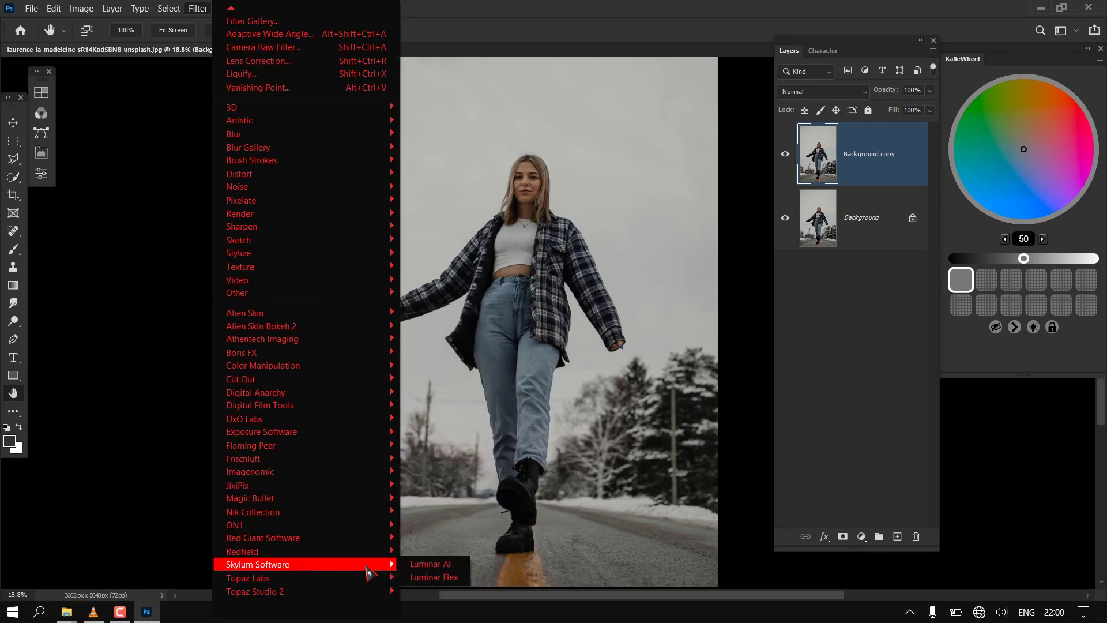
click(436, 567)
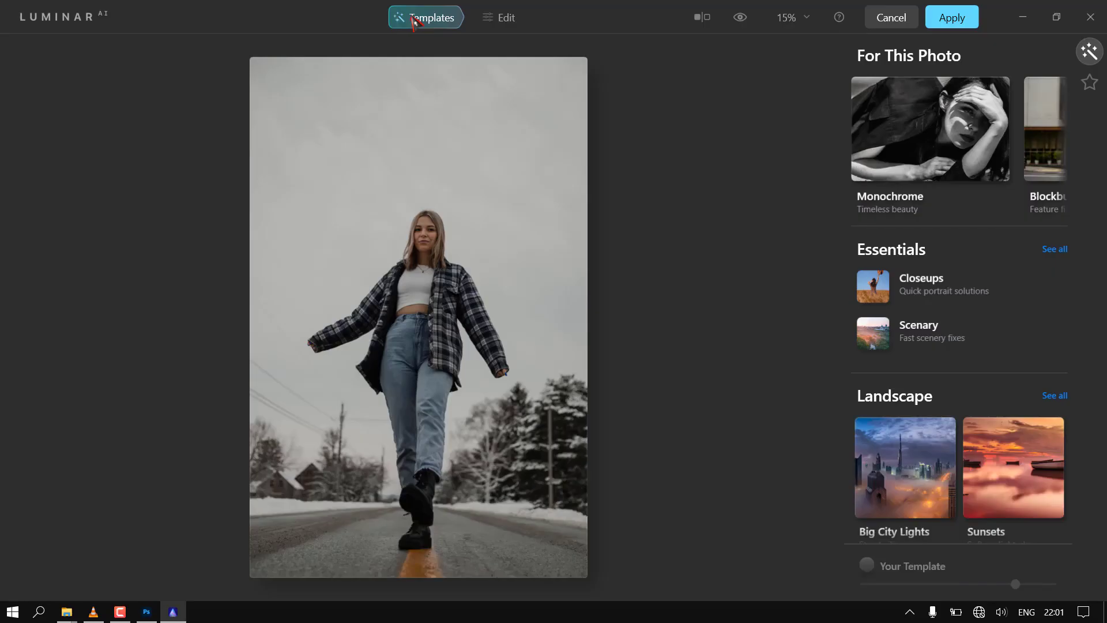
Step: Try the Clear & Sharp template from the Scenary collection of the Essentials category
click(499, 26)
click(425, 26)
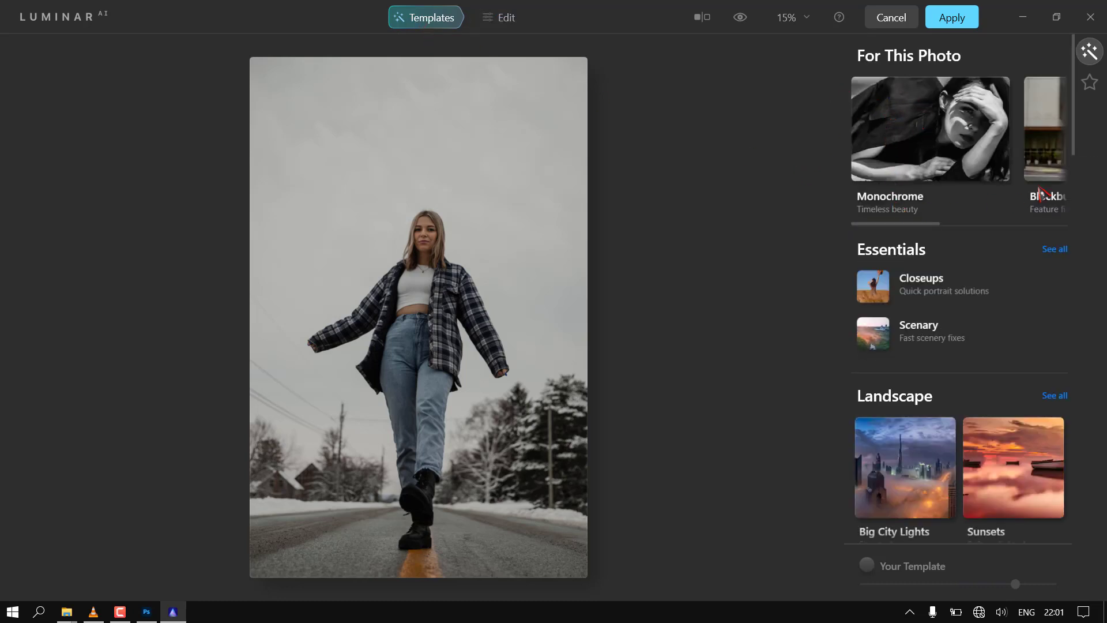
scroll(958, 273, down, 5)
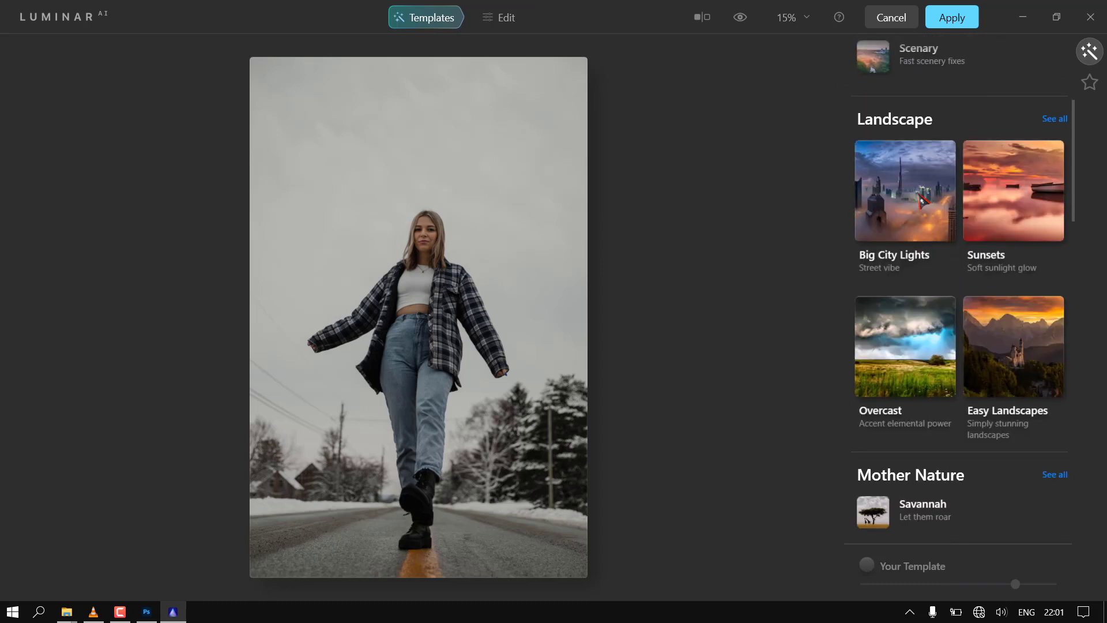
scroll(987, 369, down, 10)
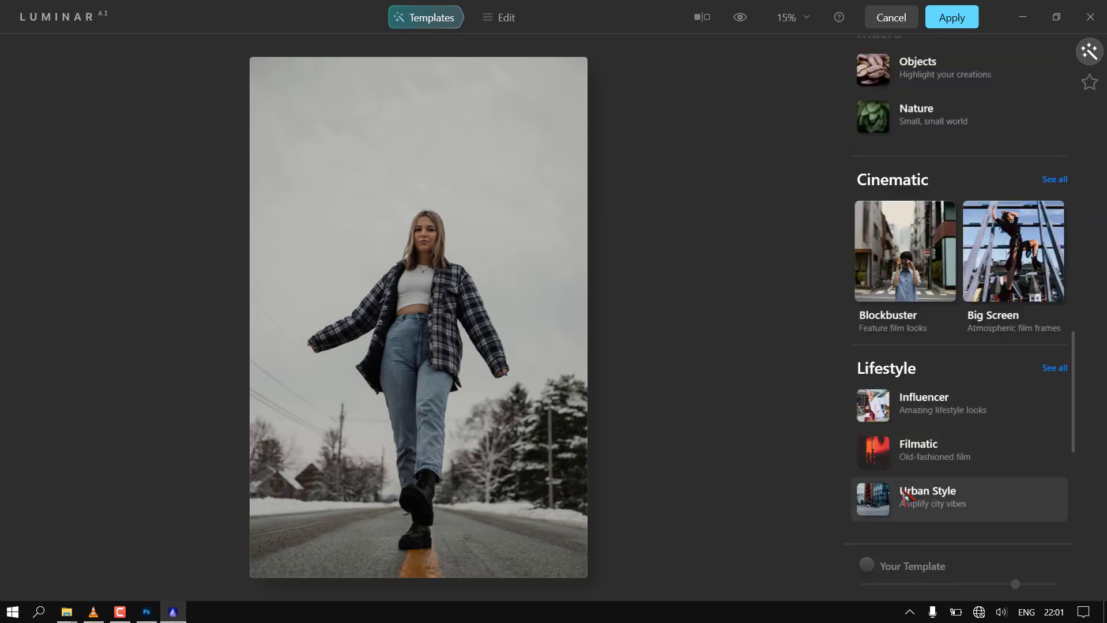
scroll(876, 490, down, 6)
click(880, 429)
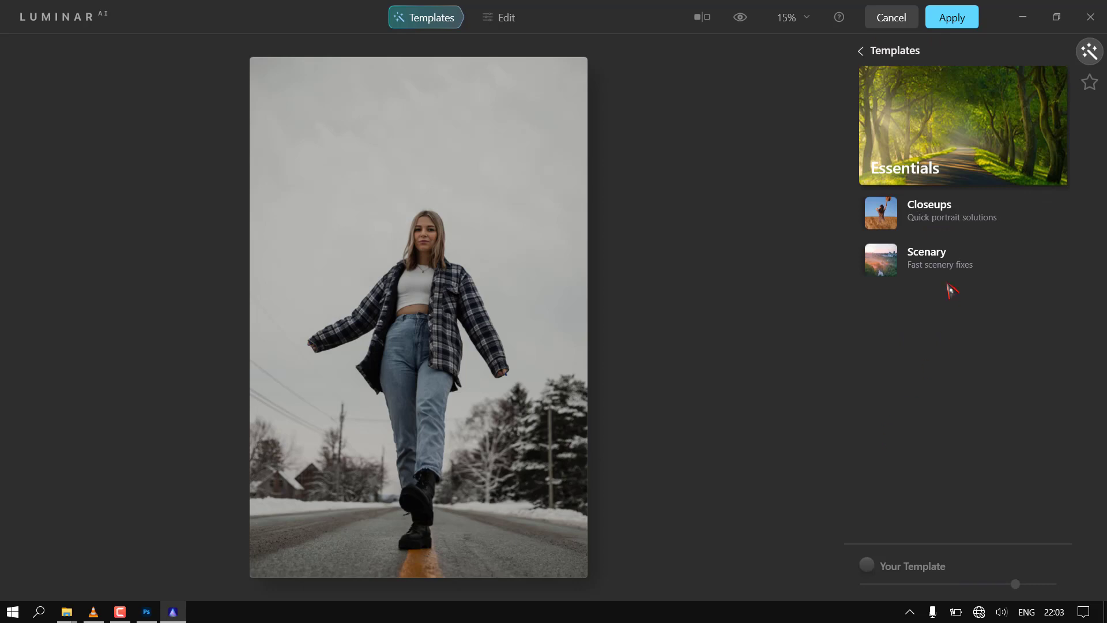
click(924, 259)
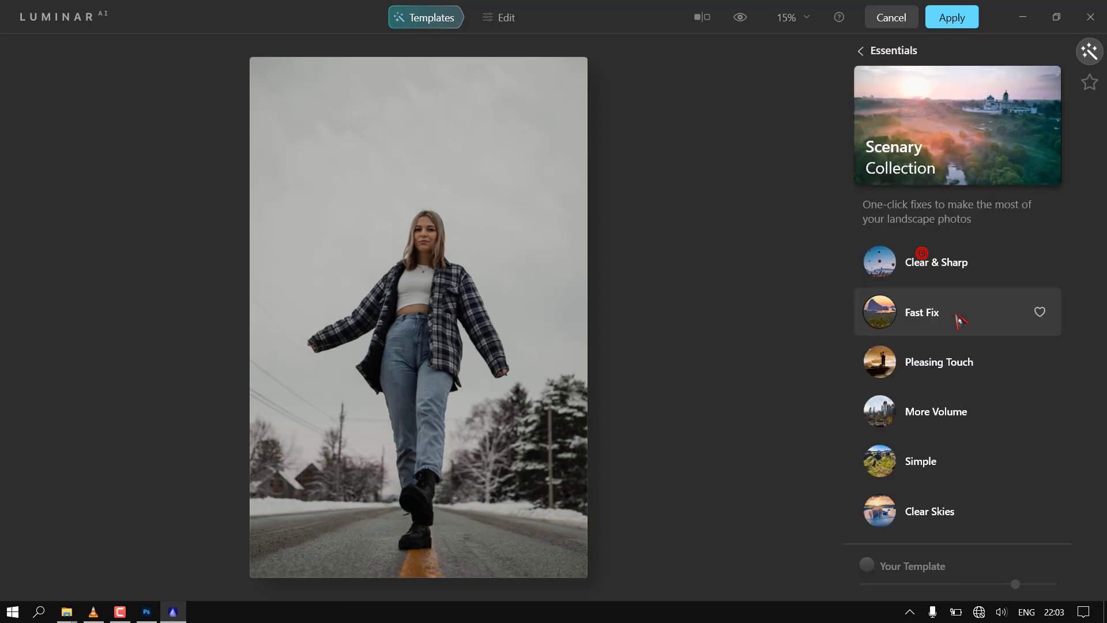
click(940, 266)
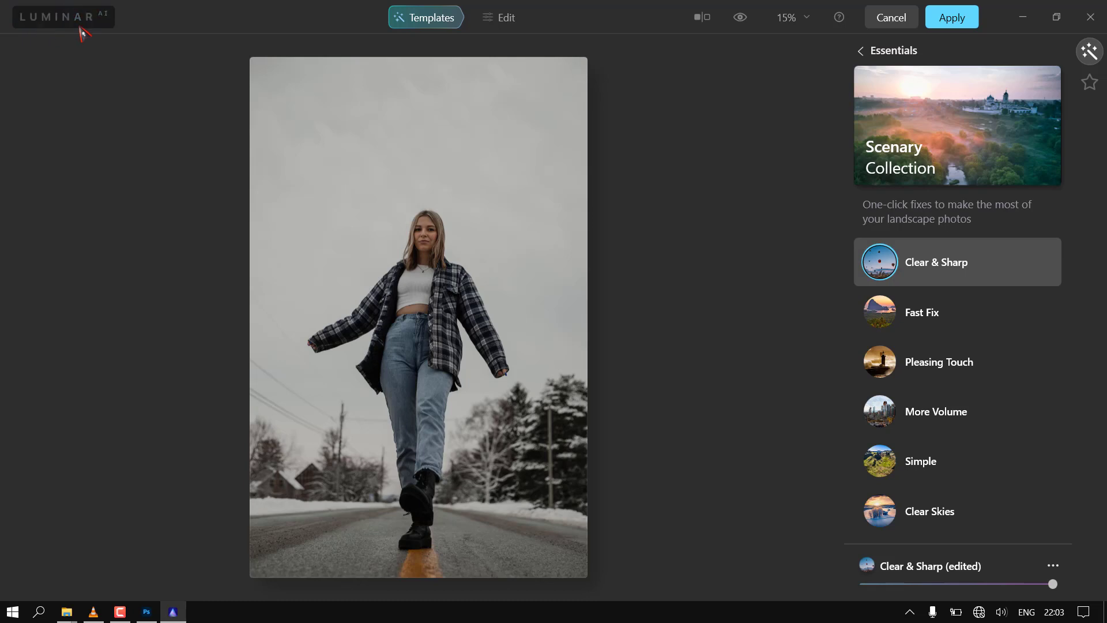
Step: Compare the photo before and after the Clear & Sharp template, using the original preview and the split view
click(739, 18)
click(740, 18)
click(740, 18)
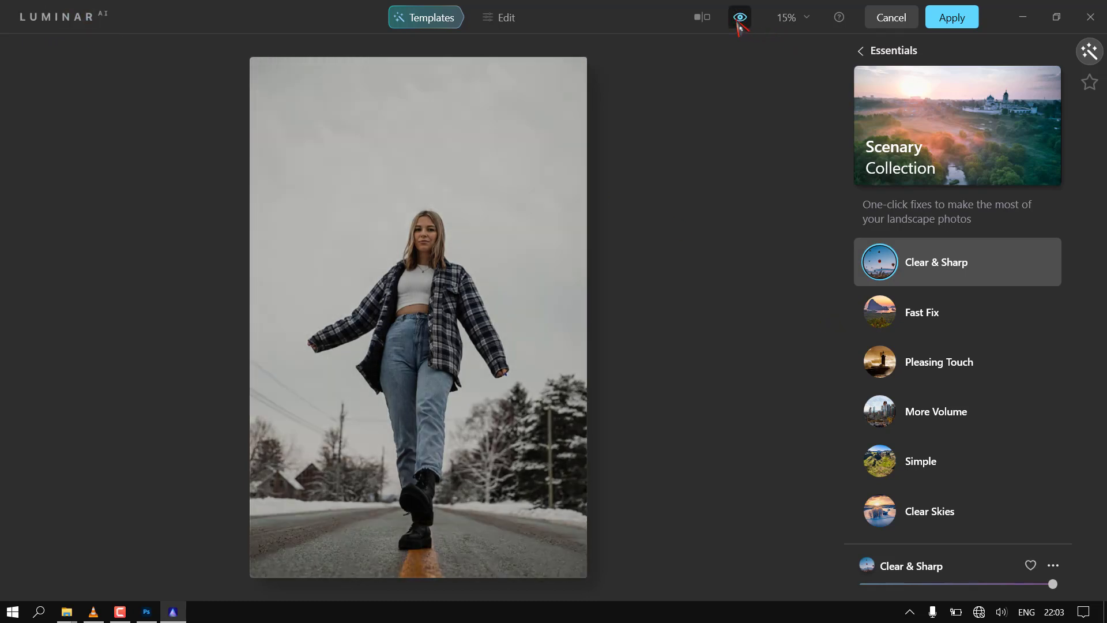
click(702, 18)
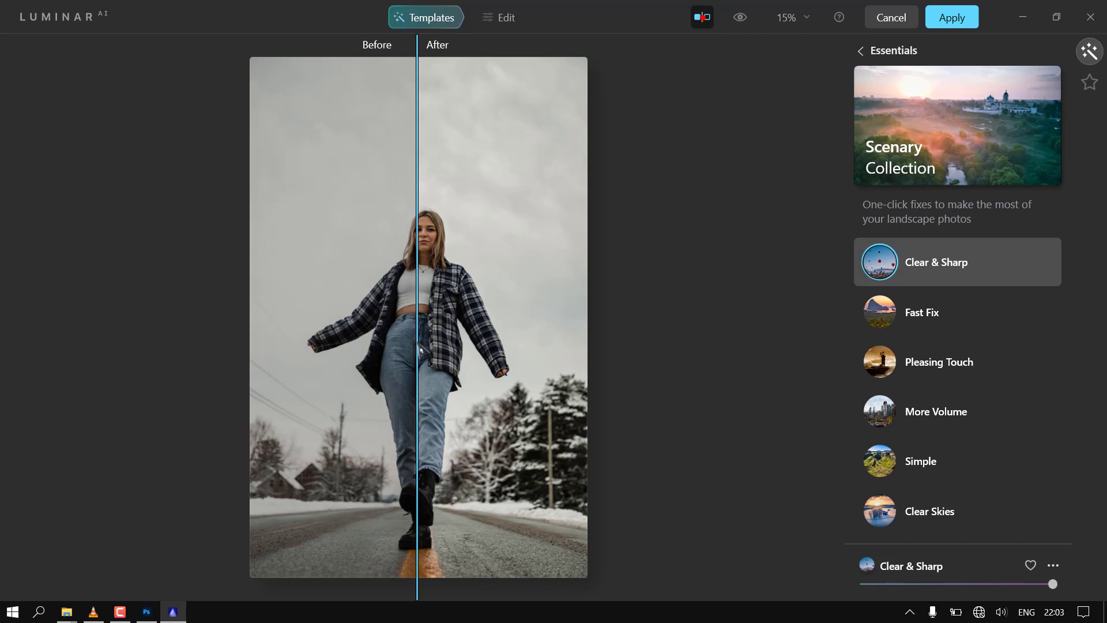
mouse_move(419, 349)
mouse_down()
mouse_move(274, 351)
mouse_move(538, 356)
mouse_move(407, 353)
mouse_up()
Step: Try the Fast Fix template on the photo and inspect the woman up close
click(922, 312)
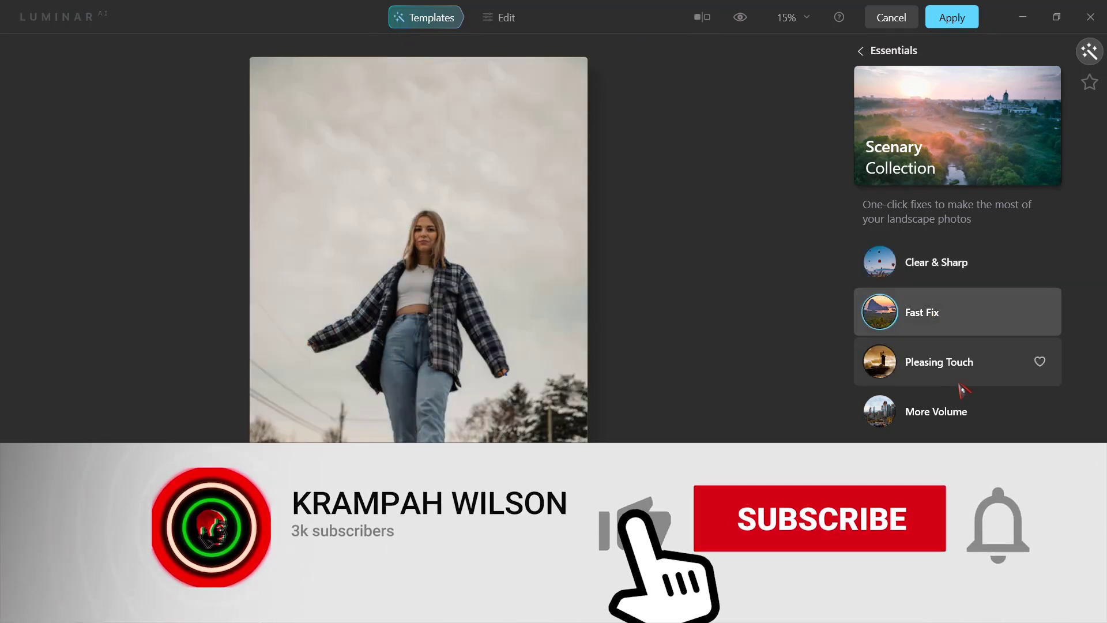
click(424, 303)
click(423, 303)
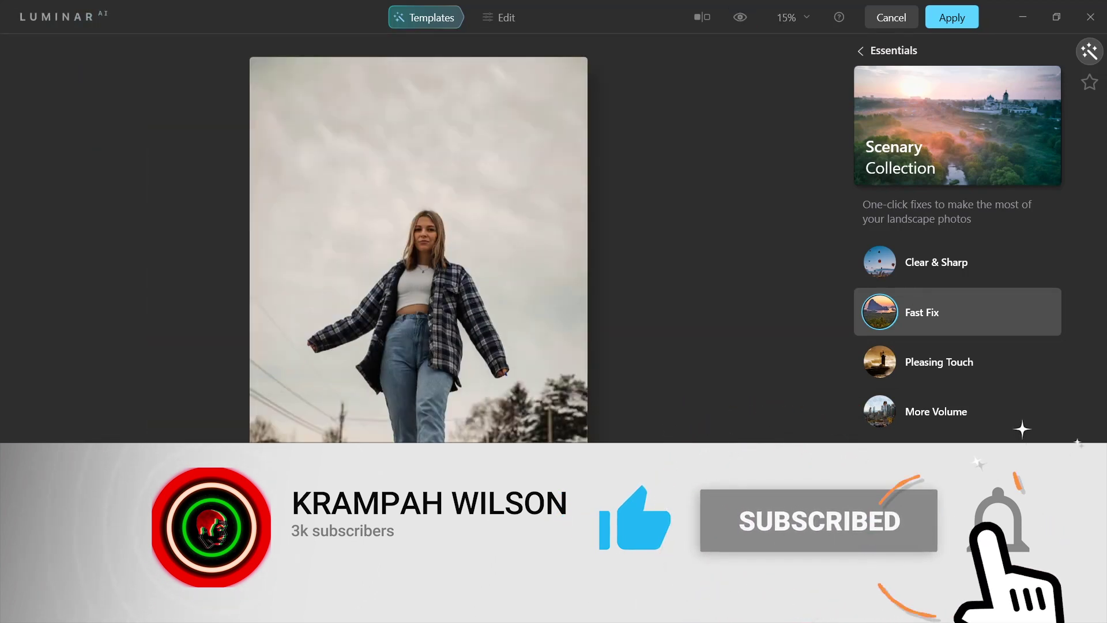
Step: Try the Old Town template from the Urban Style collection
click(860, 50)
scroll(978, 292, down, 10)
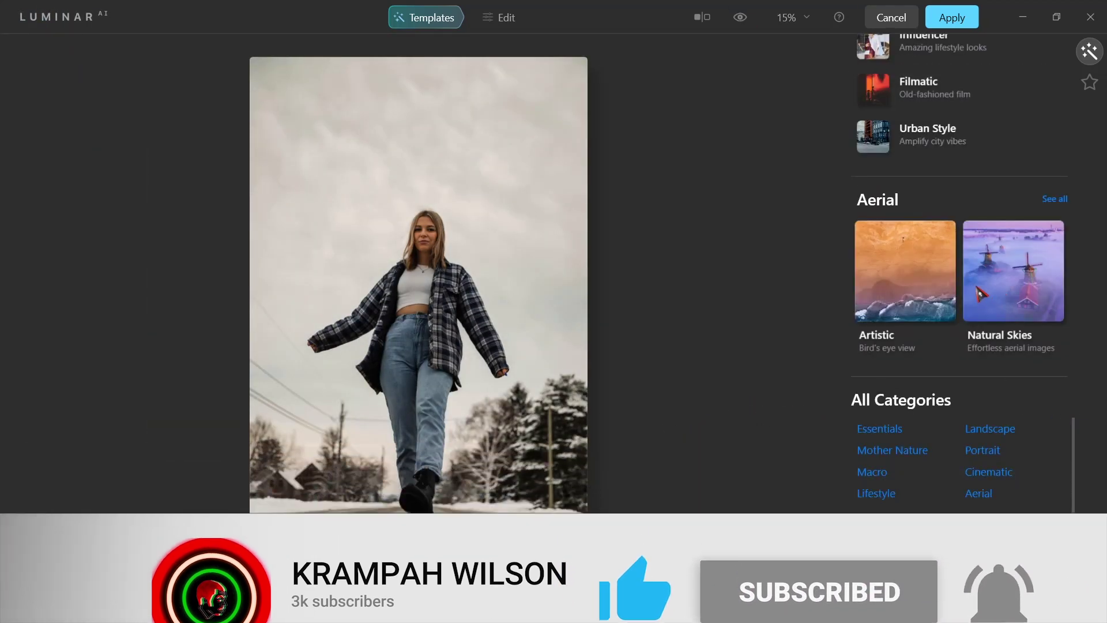
click(927, 130)
click(921, 282)
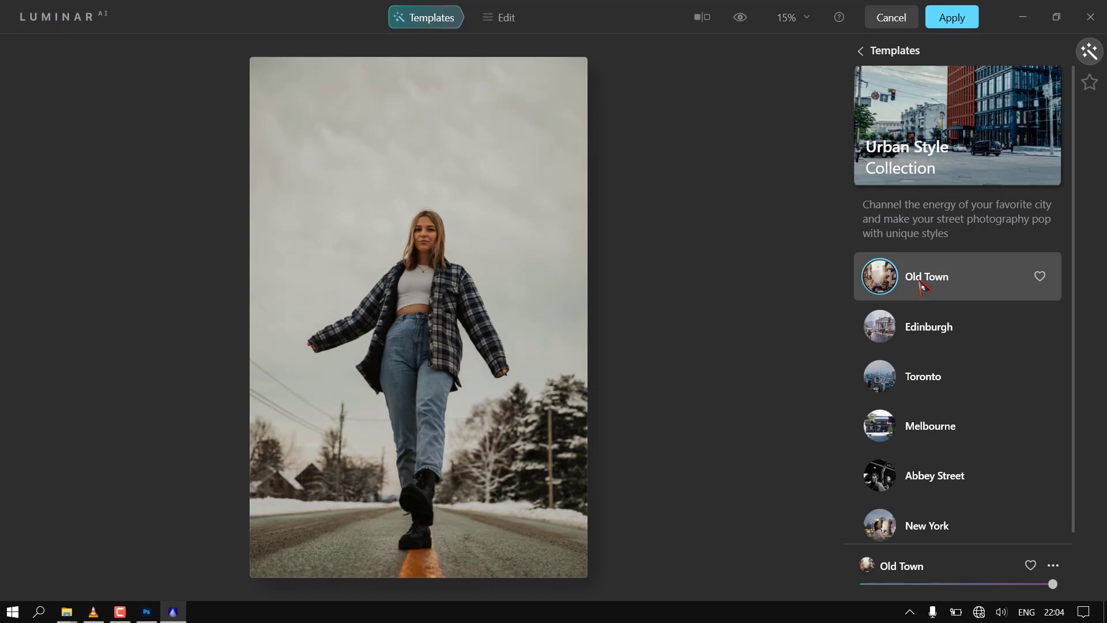
Step: Try the Toronto template on the photo and compare it with the original
scroll(925, 376, down, 1)
click(926, 376)
click(465, 333)
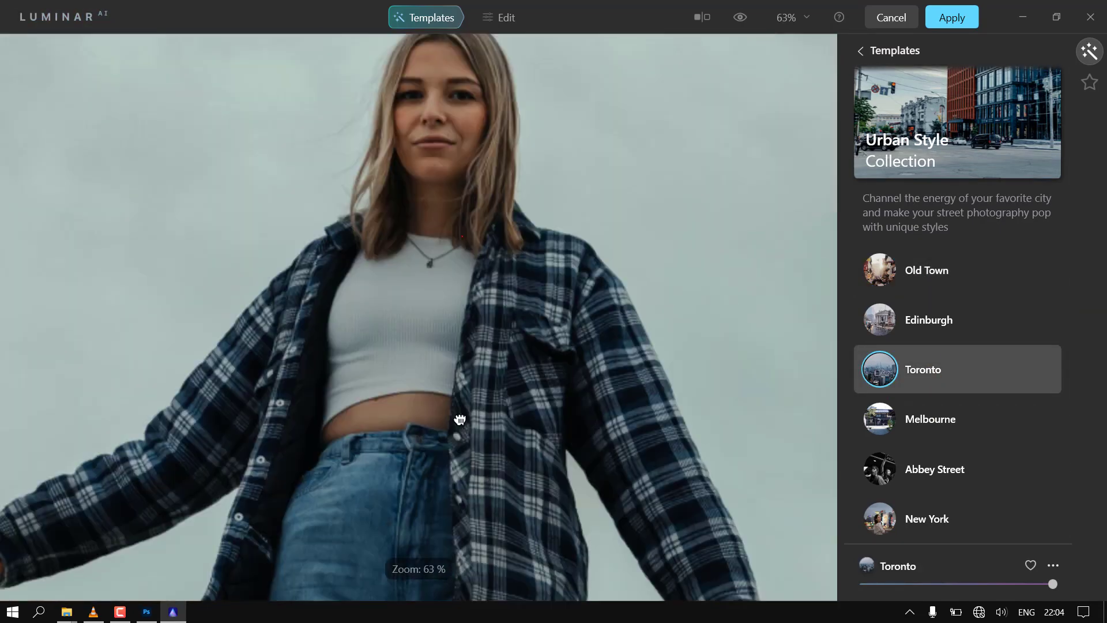
click(702, 19)
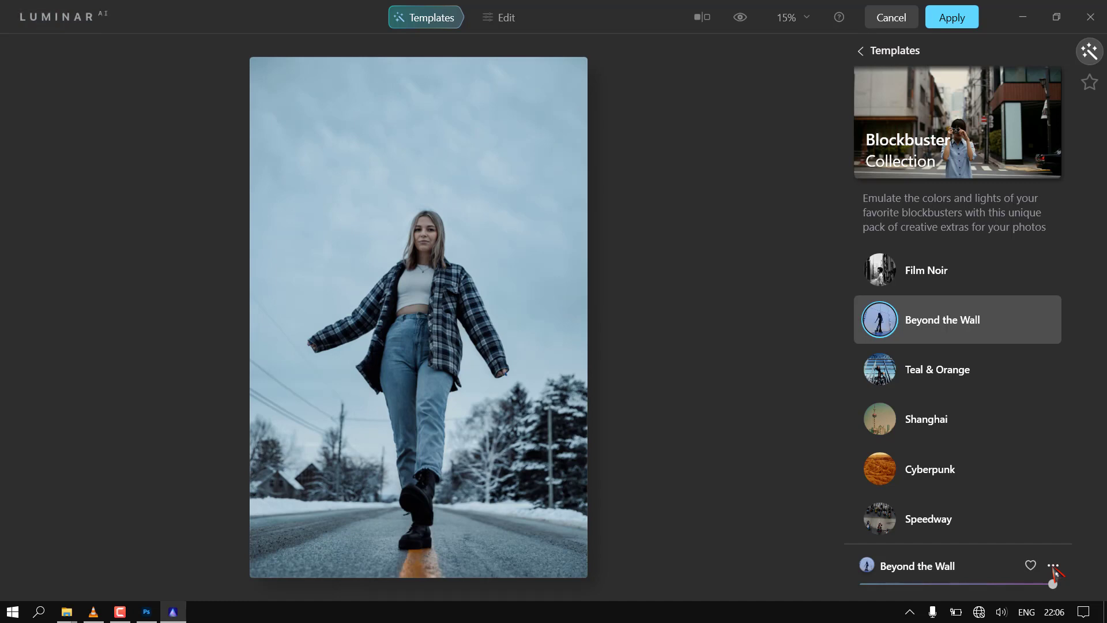
Step: Open the Beyond the Wall template's adjustments for editing and inspect the photo
click(1053, 566)
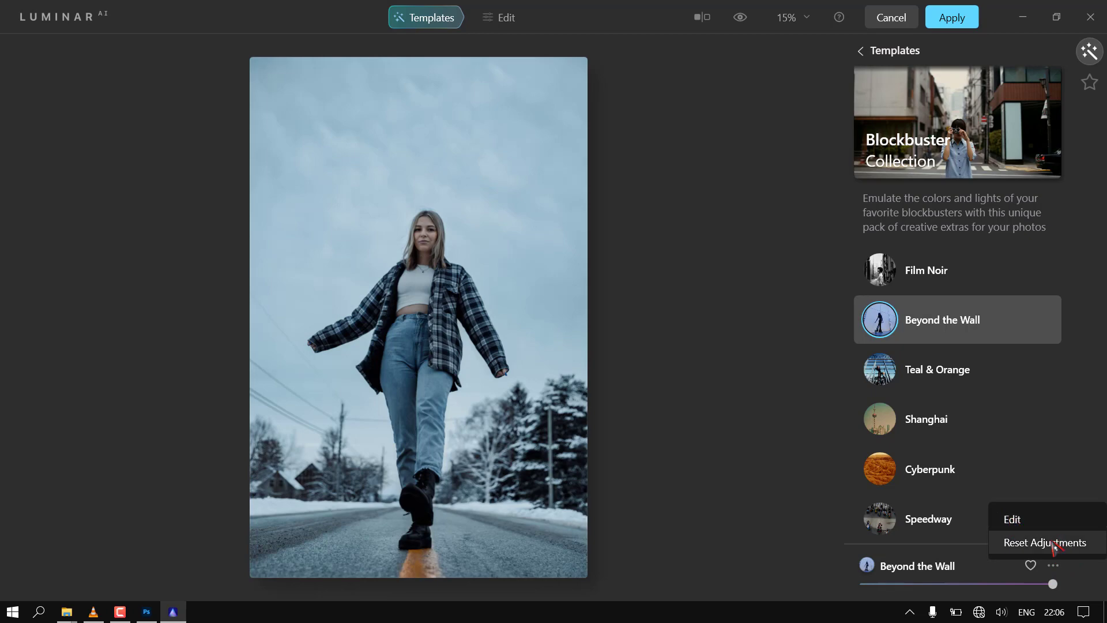
click(1025, 524)
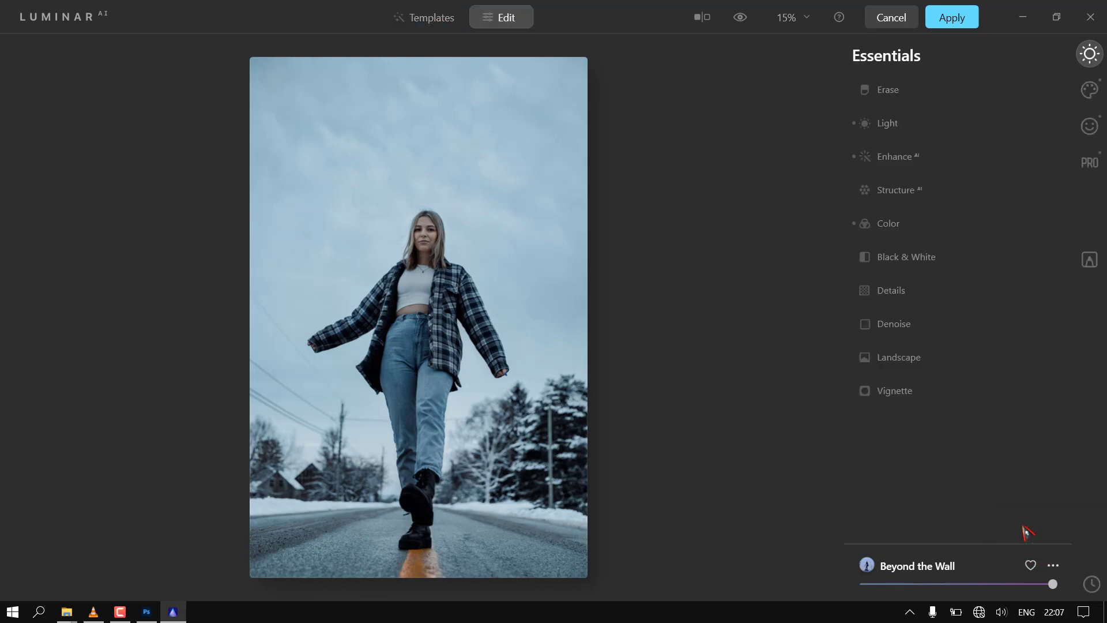
scroll(421, 376, up, 3)
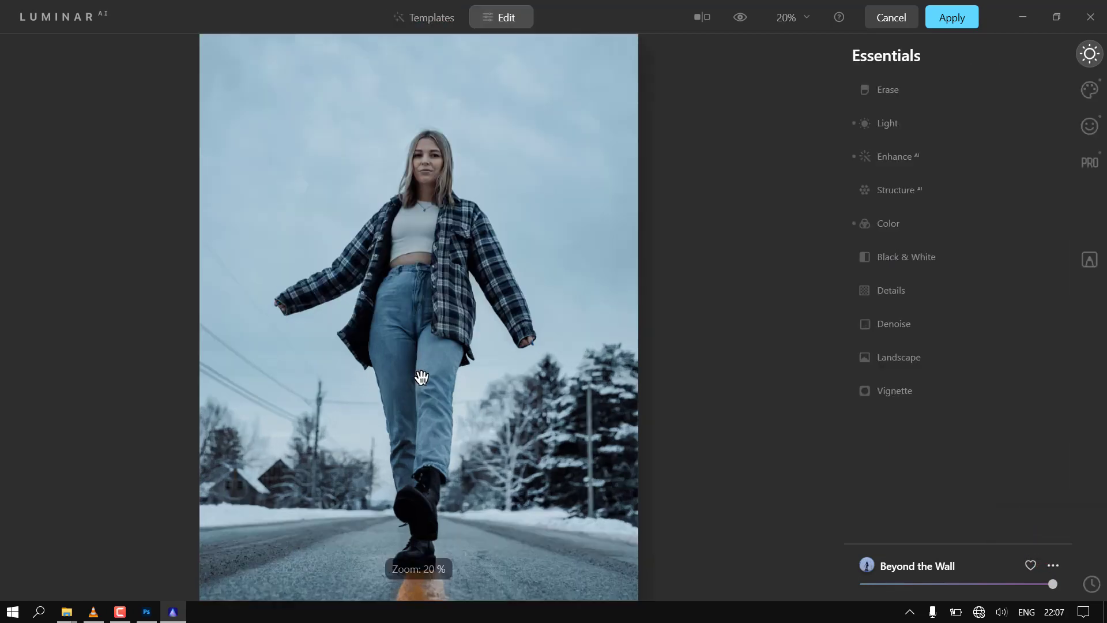
scroll(453, 343, down, 3)
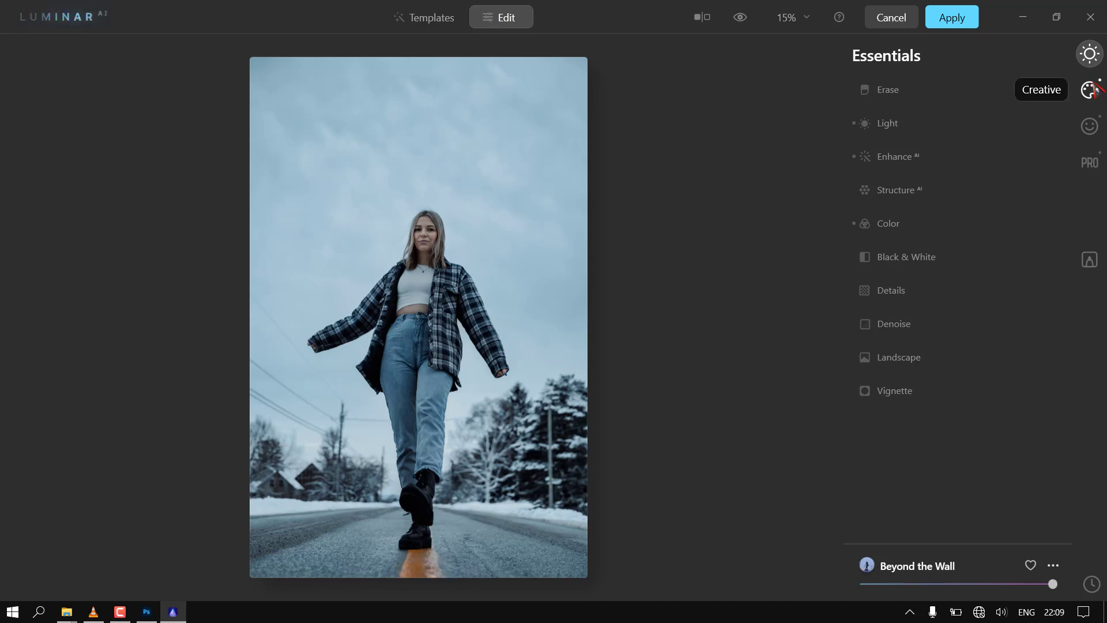
Step: Replace the photo's sky with Dramatic Sky 1 using the Sky AI creative tool
click(1089, 89)
click(877, 93)
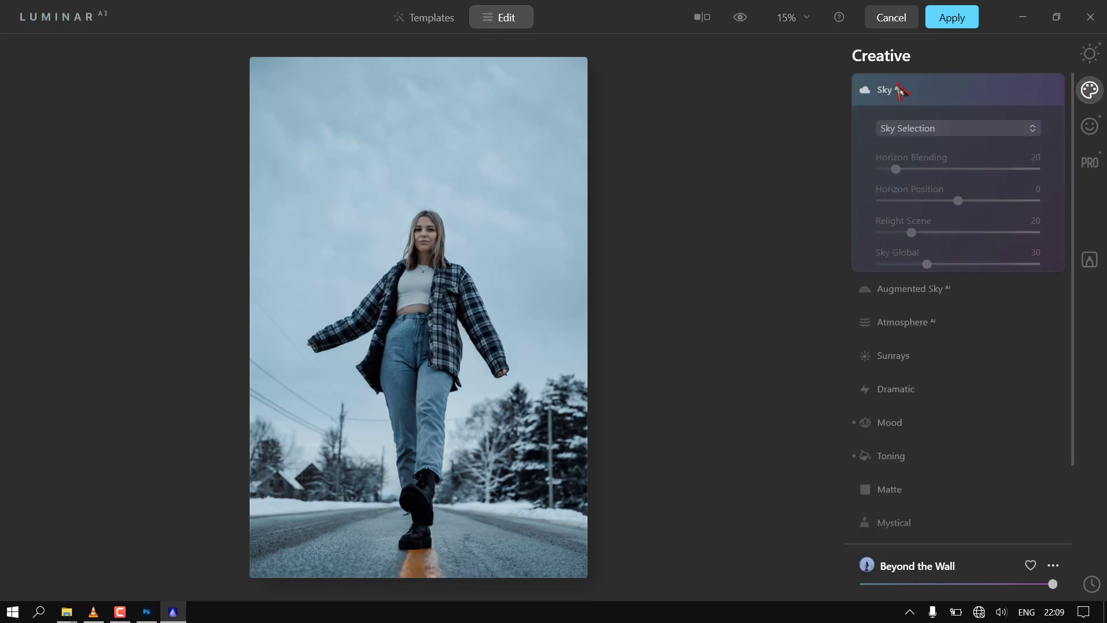
click(938, 134)
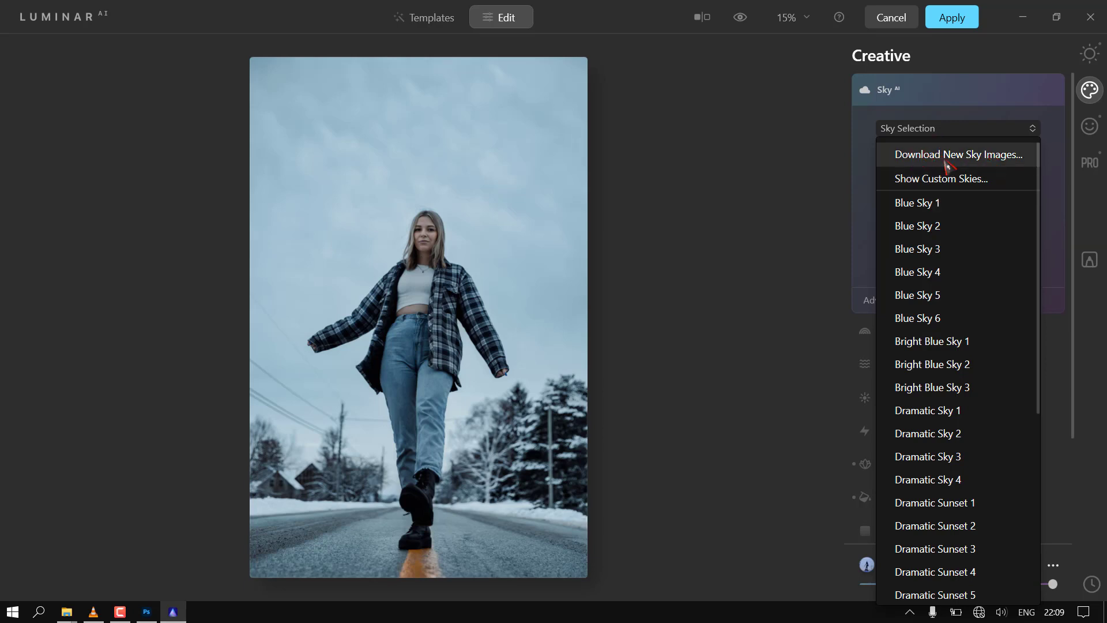
scroll(945, 196, down, 5)
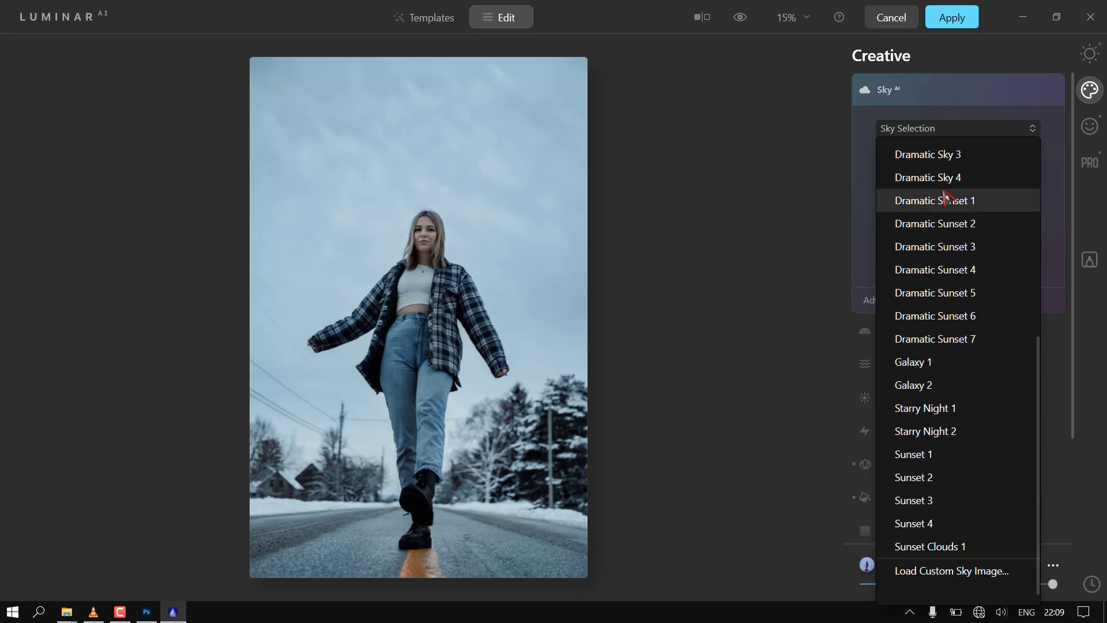
scroll(922, 460, up, 5)
scroll(922, 459, down, 3)
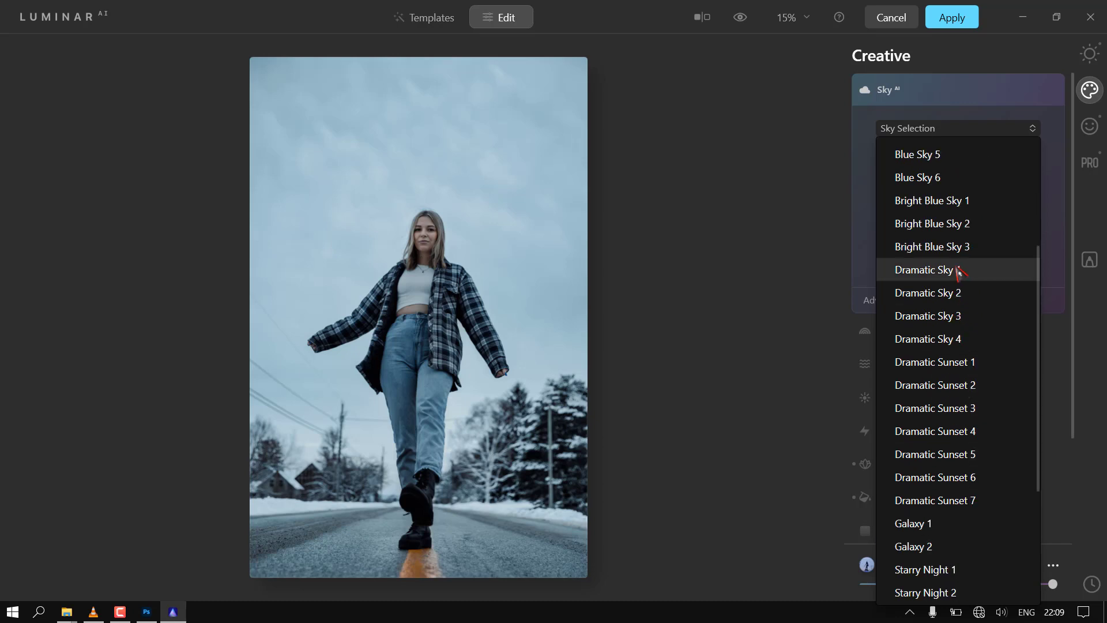
click(932, 271)
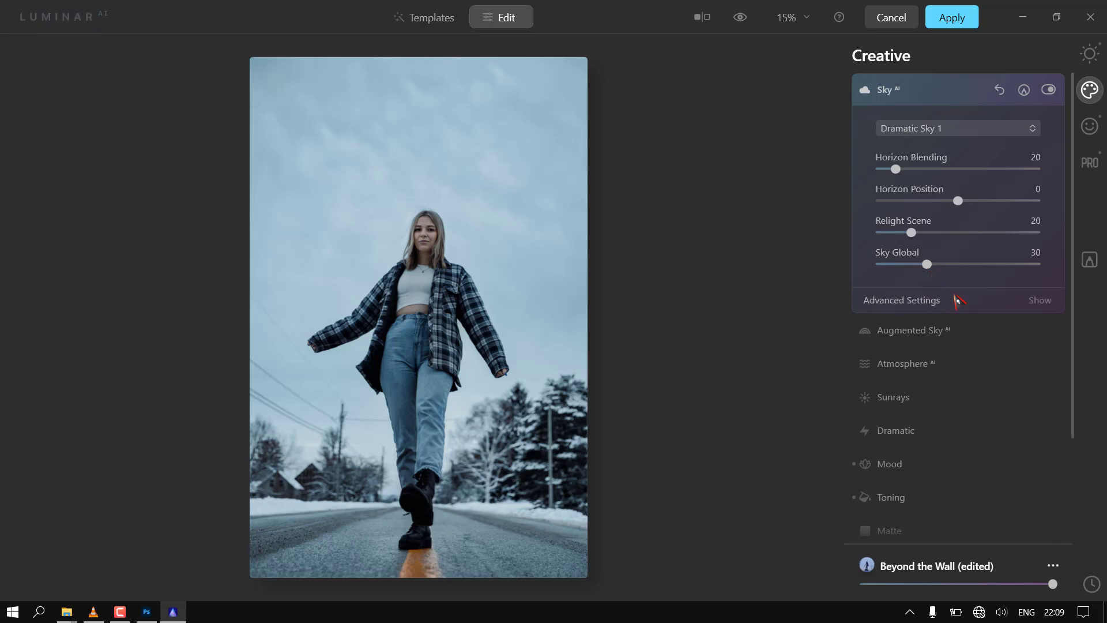
Step: Compare the new sky with the original photo and inspect the edges around the woman up close
click(702, 17)
drag(343, 369, 278, 369)
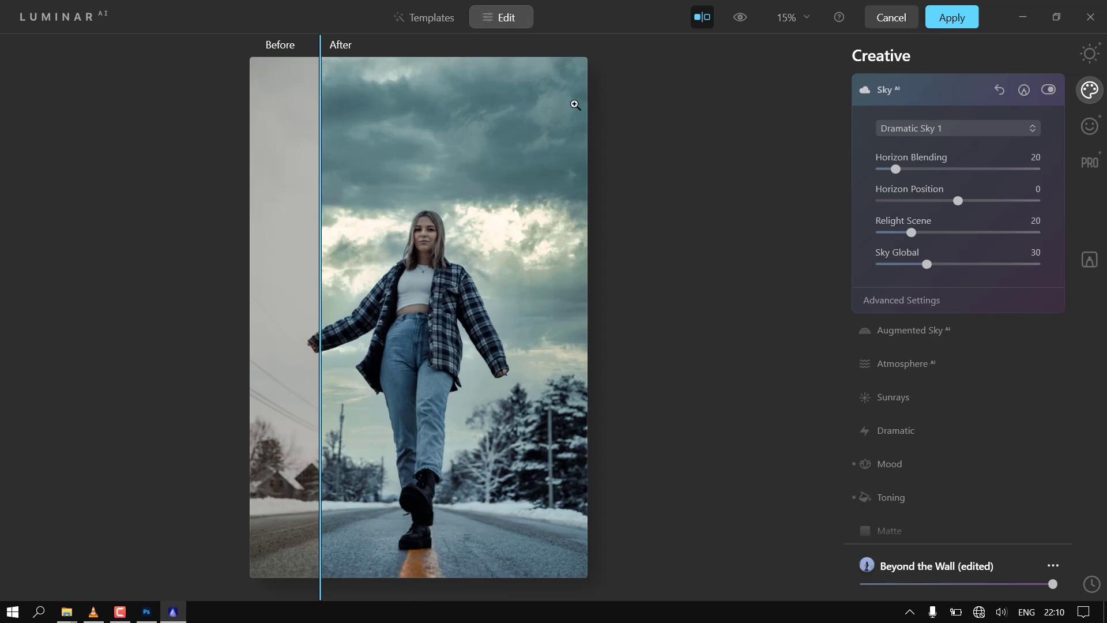
click(701, 18)
click(438, 277)
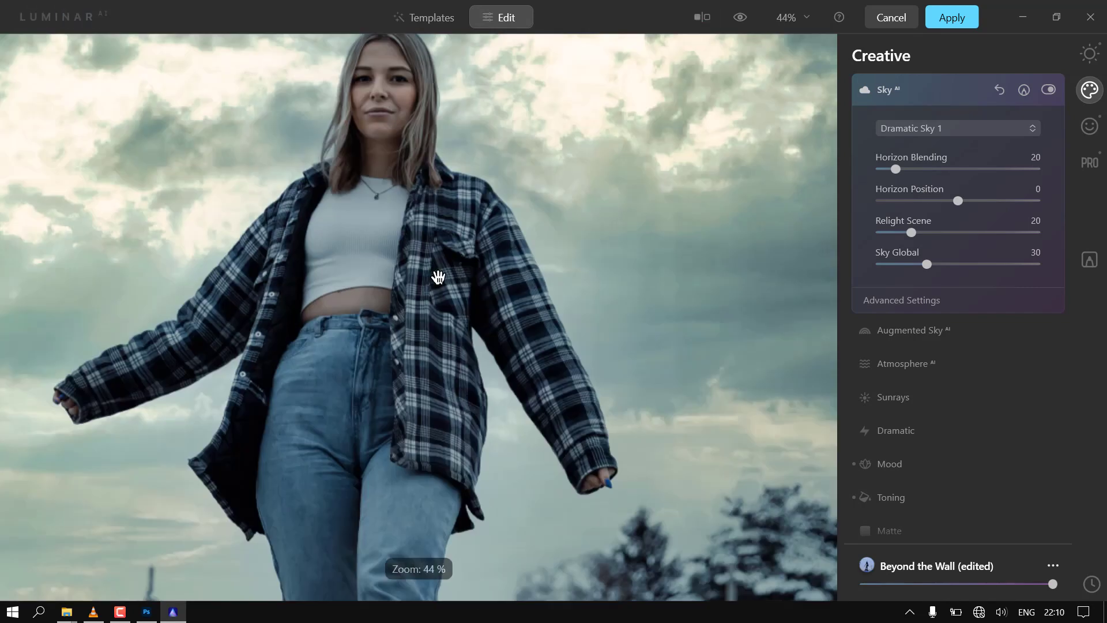
drag(438, 277, 419, 339)
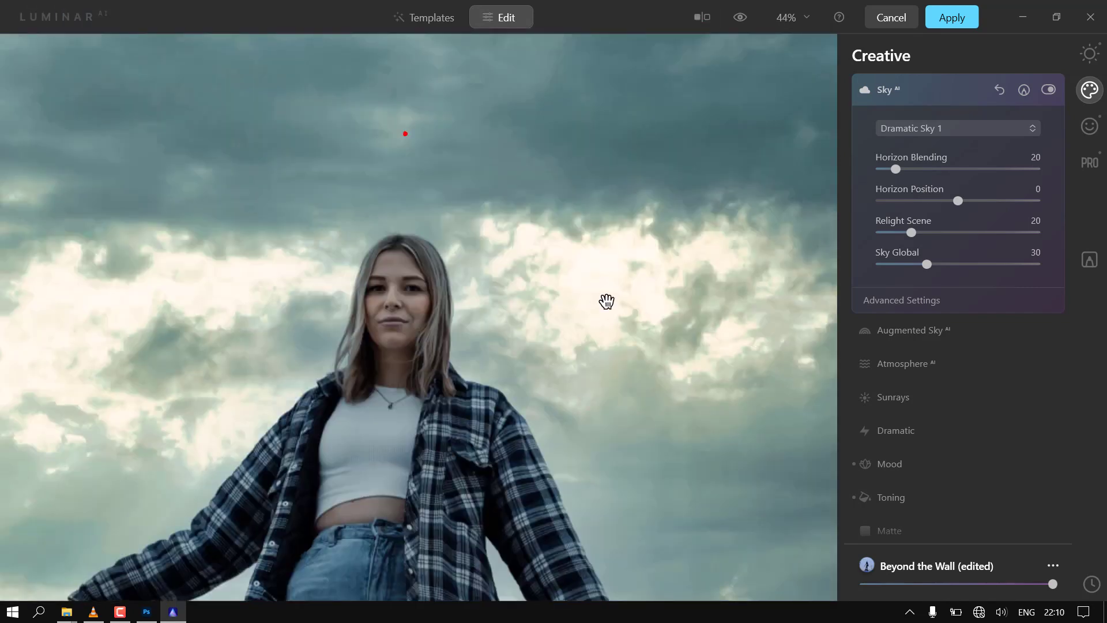
click(421, 325)
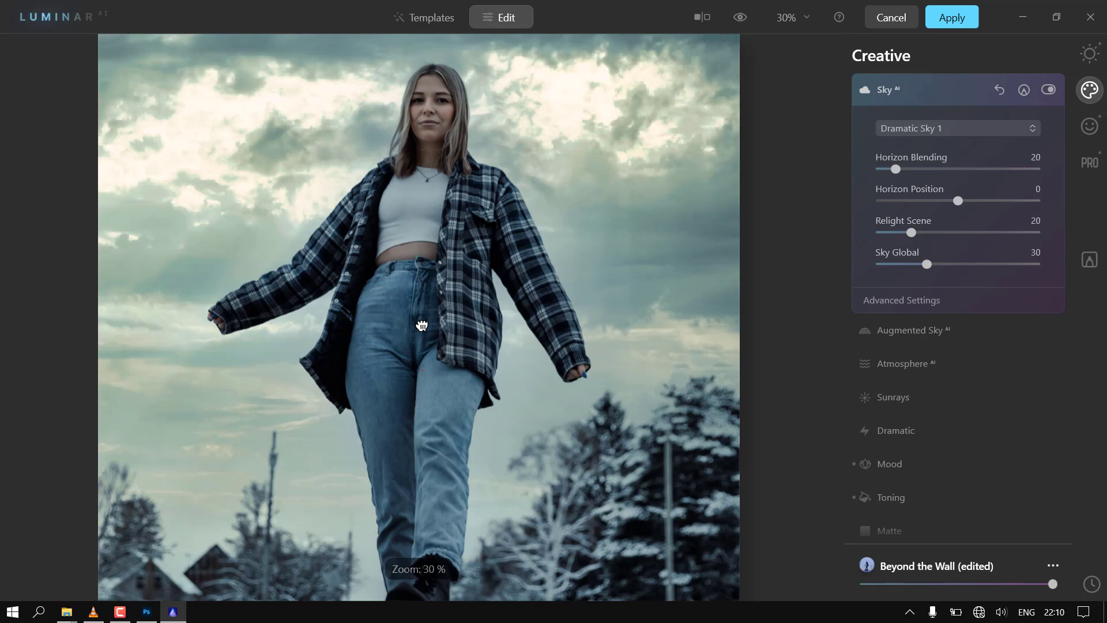
scroll(422, 325, down, 1)
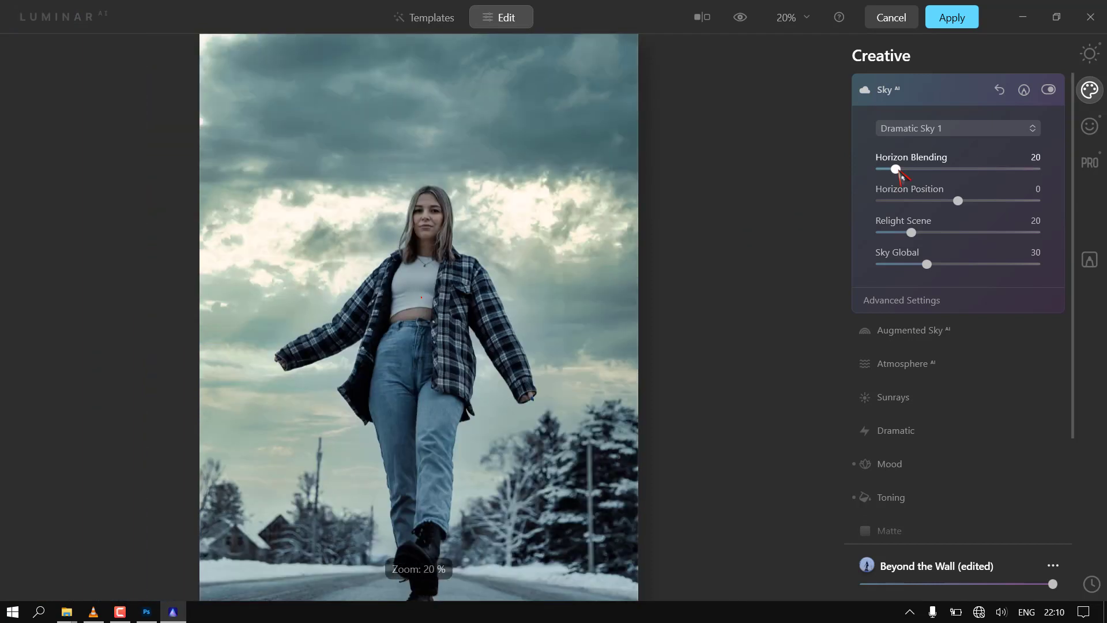
Step: Set the replaced sky's Horizon Blending to 107, Relight Scene to 66 and Sky Global to 55
drag(895, 169, 962, 170)
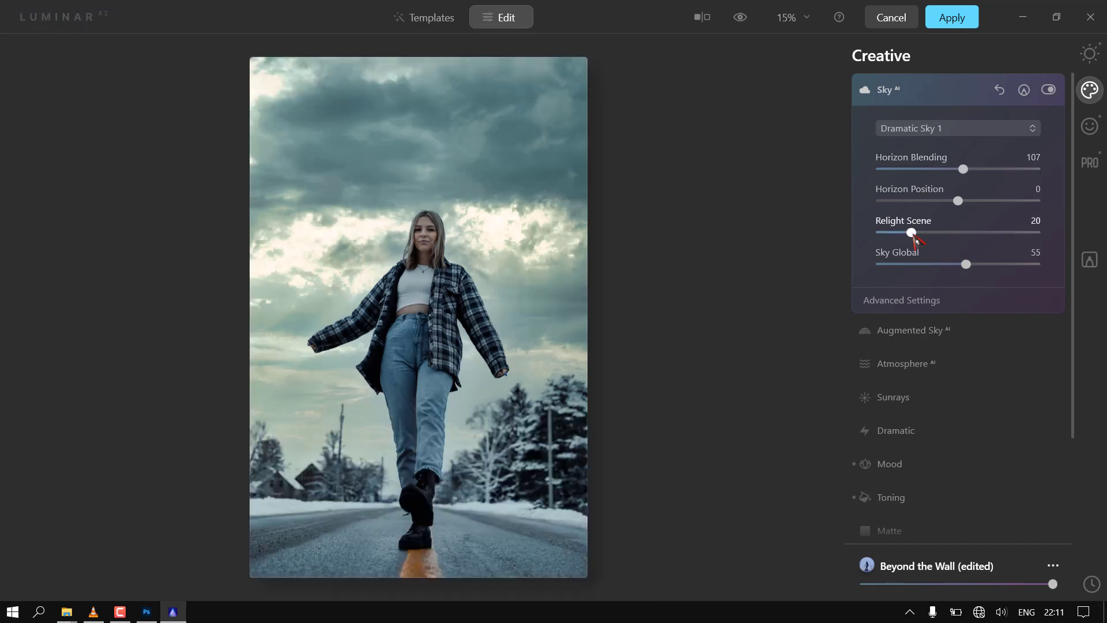
click(941, 232)
drag(941, 233, 992, 239)
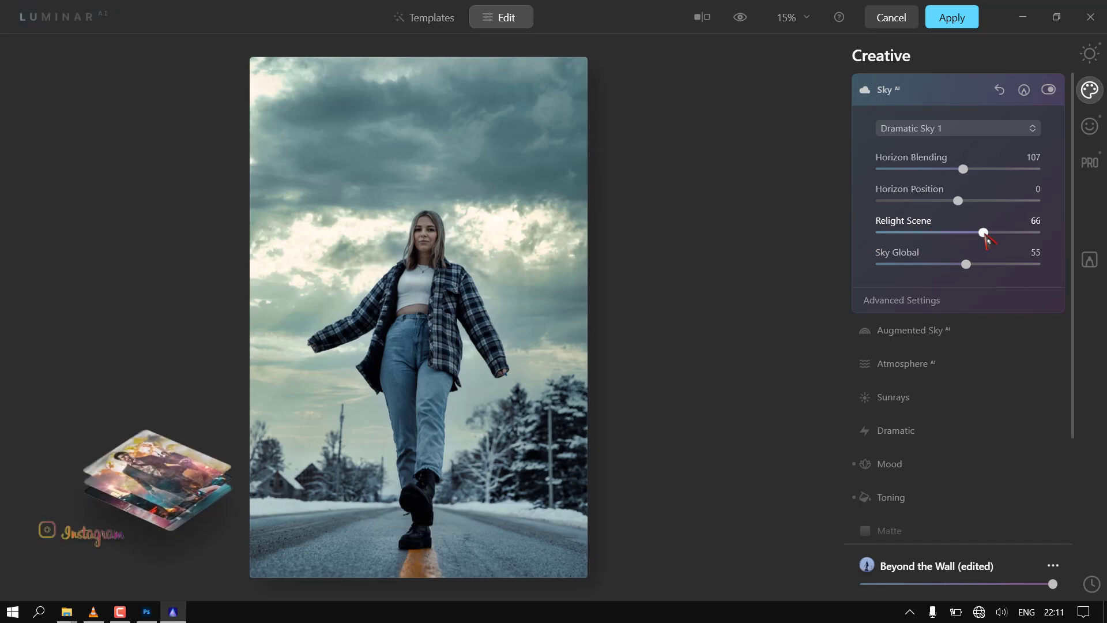
Step: Toggle repeatedly between the original photo and the relit Dramatic Sky 1 version to compare them
click(744, 20)
click(744, 19)
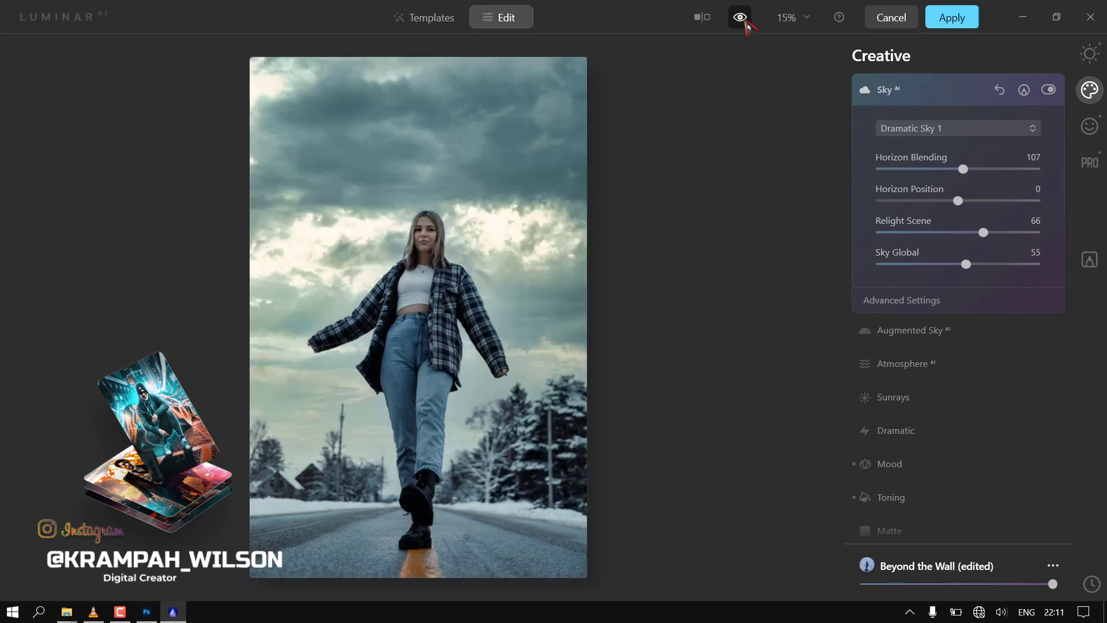
click(744, 19)
click(744, 20)
click(744, 19)
click(744, 19)
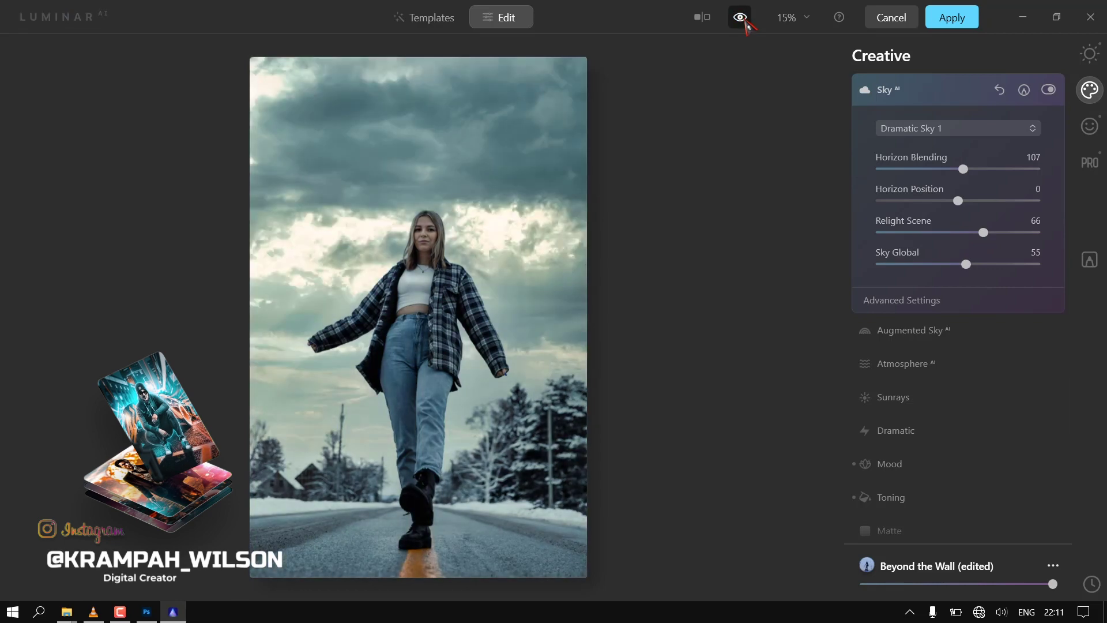
click(744, 20)
click(744, 20)
click(744, 20)
click(743, 20)
Step: Try the Dramatic Sunset 2 sky on the photo and lower its Relight Scene amount
click(957, 128)
click(953, 275)
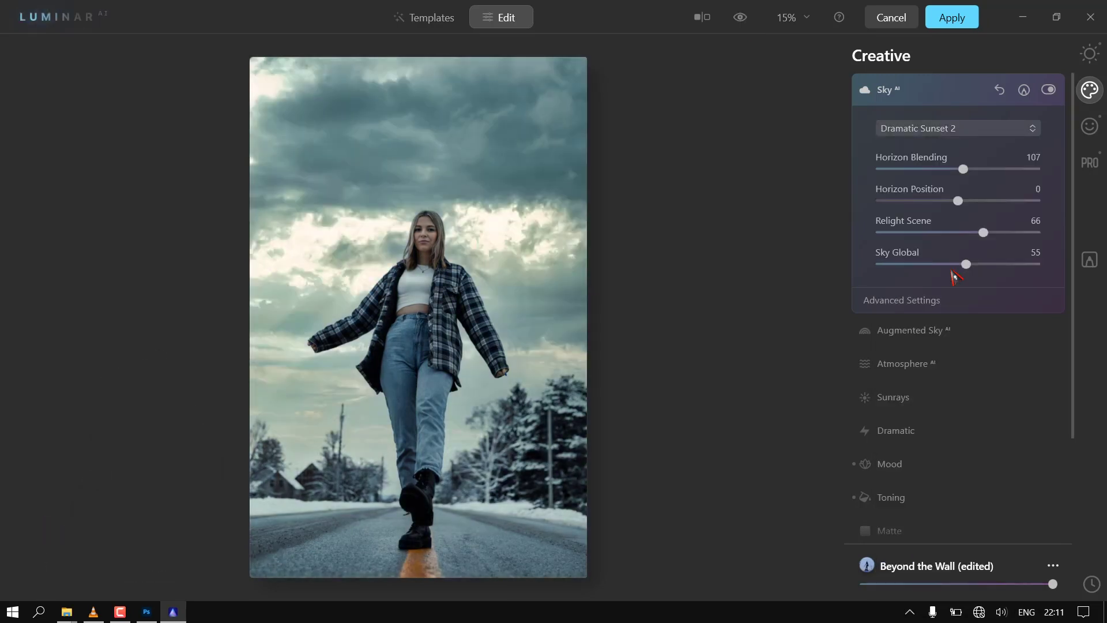
scroll(426, 252, up, 1)
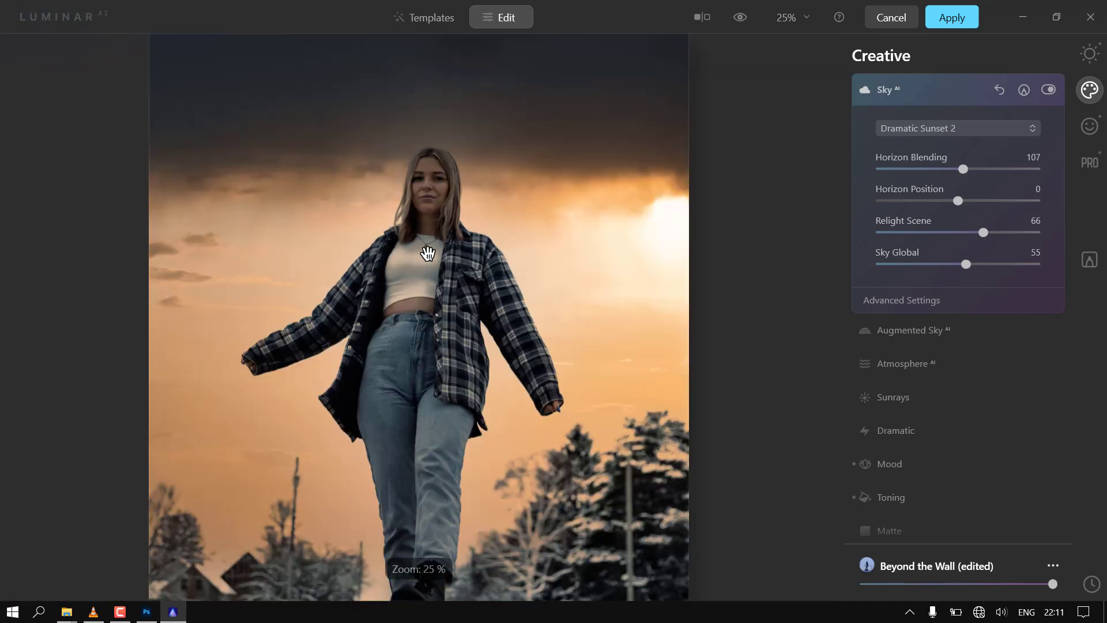
drag(982, 232, 909, 232)
Step: Switch the sky to Dramatic Sky 2 with Horizon Blending at 19 and compare it with the original
scroll(531, 369, down, 1)
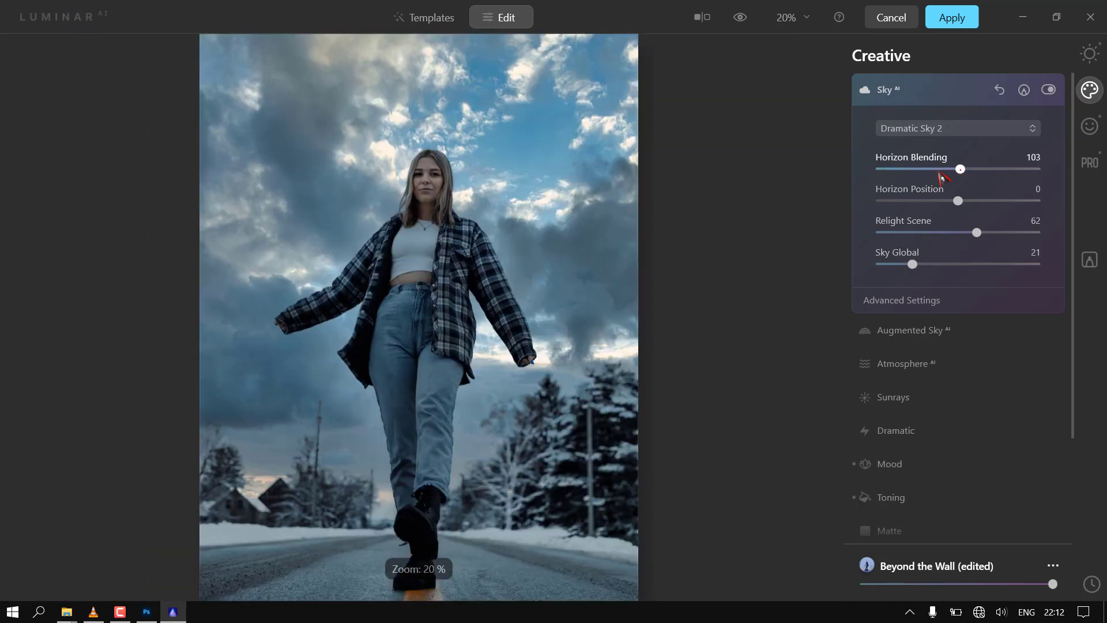
drag(960, 169, 894, 169)
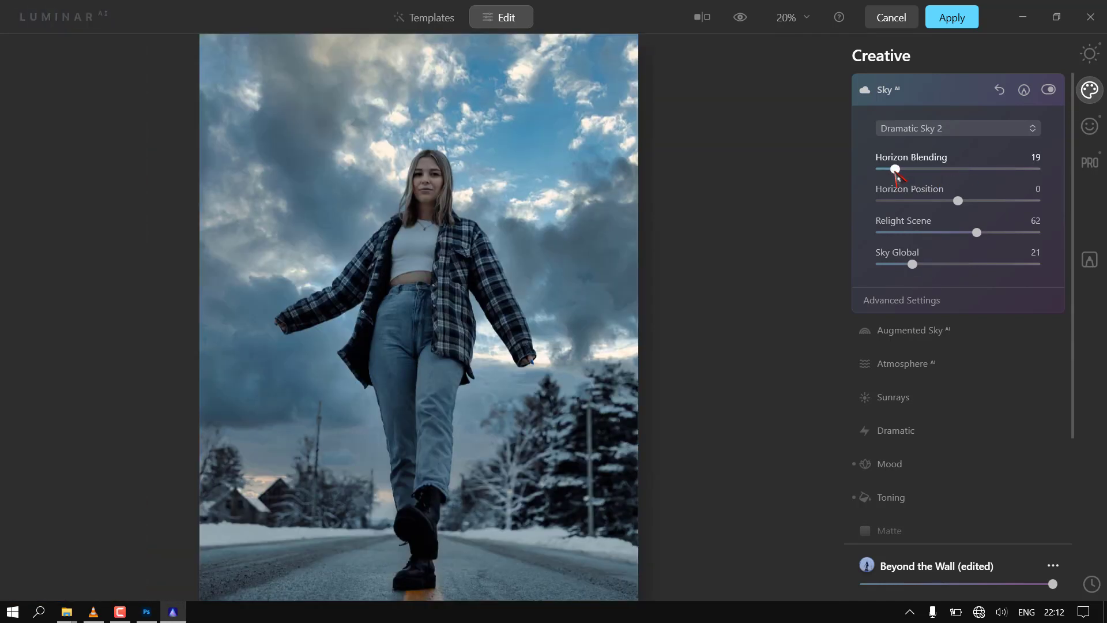
click(702, 18)
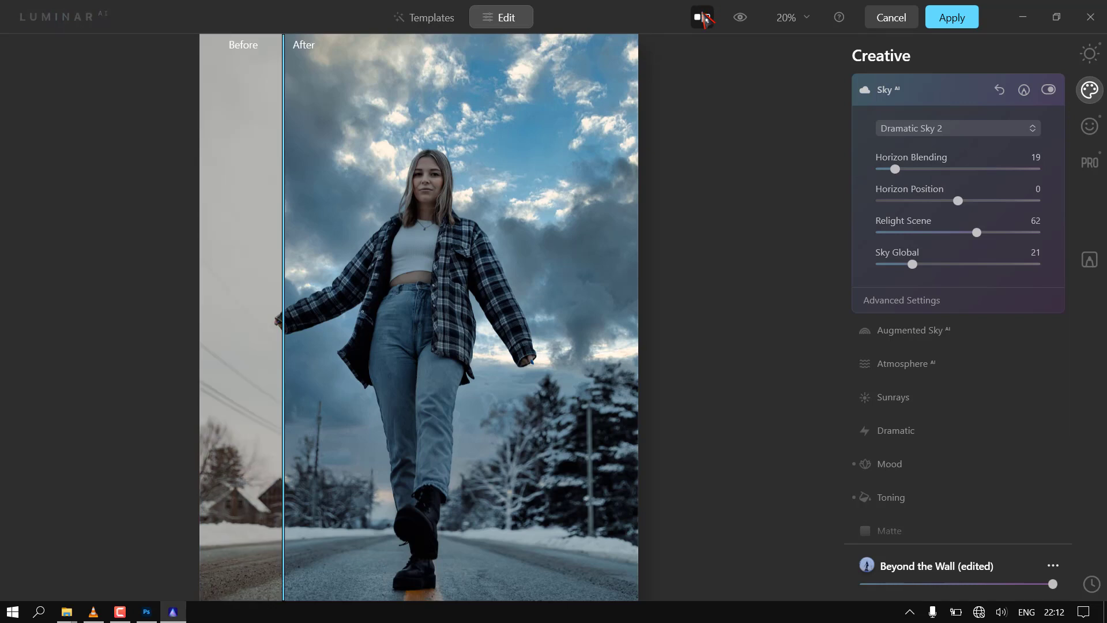
click(702, 17)
Step: Set Horizon Blending to 96 and Horizon Position to -50, compare with the original, and lower Relight Scene
drag(895, 169, 954, 175)
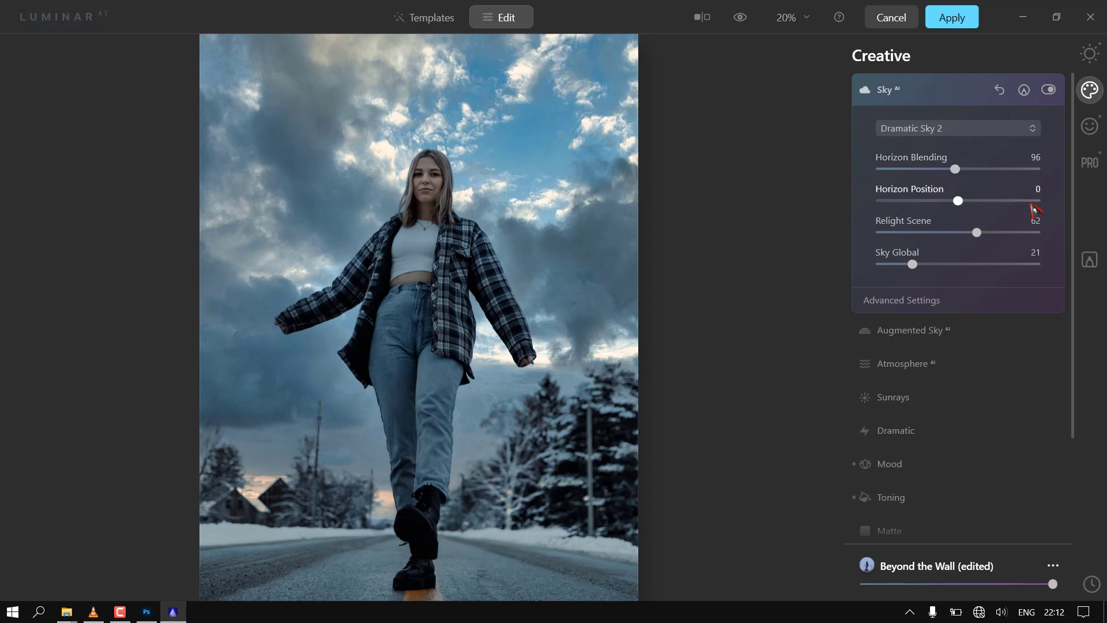
drag(958, 202, 920, 207)
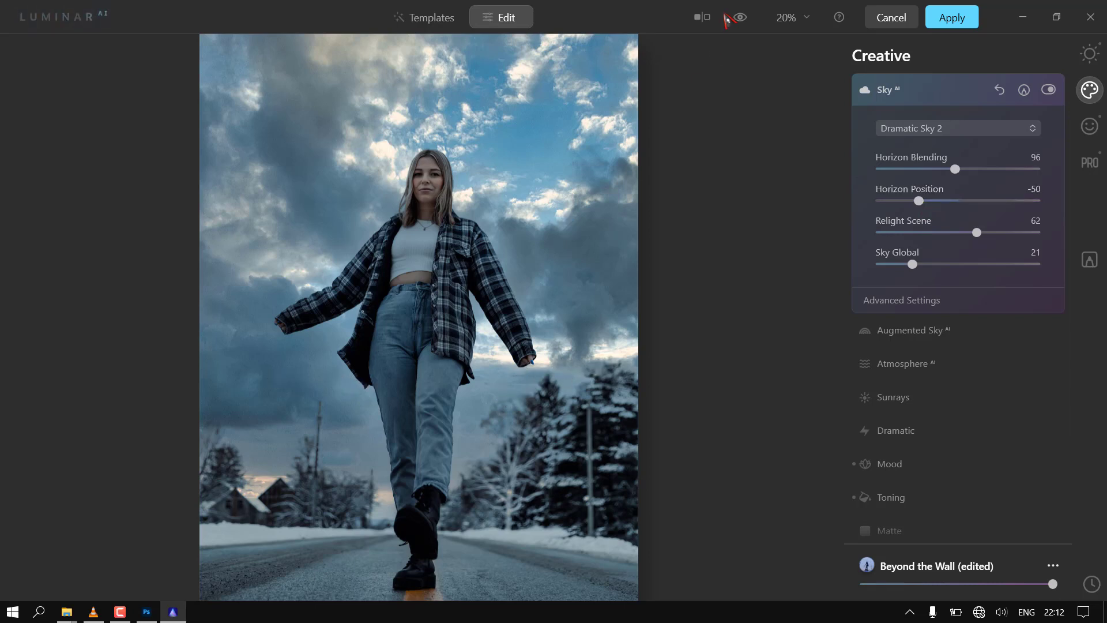
click(702, 17)
click(704, 18)
click(706, 19)
click(705, 20)
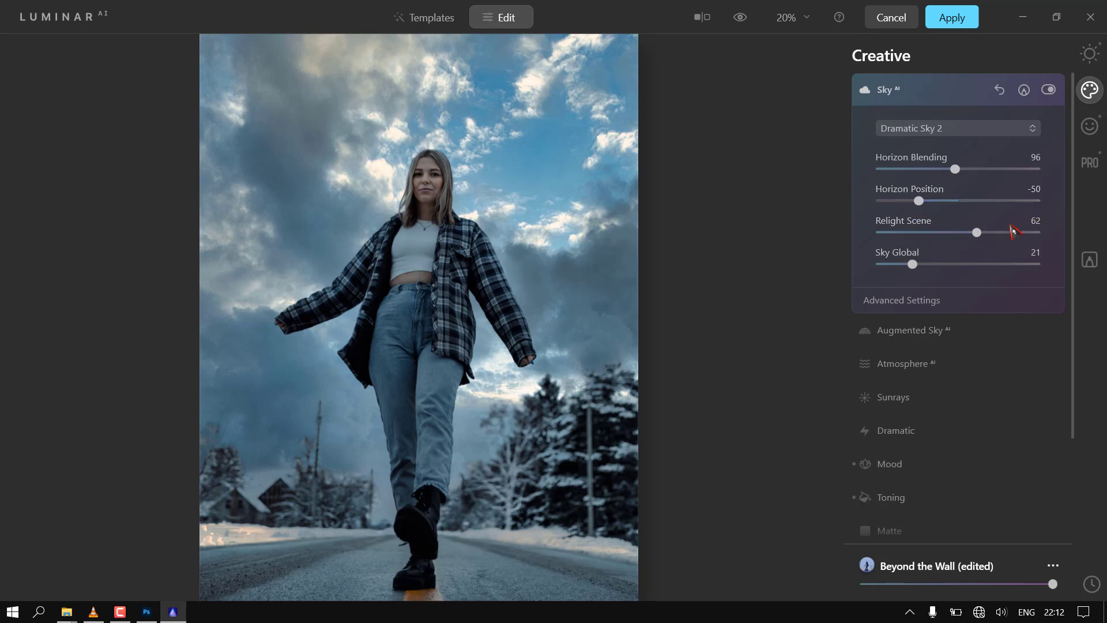
drag(977, 235, 897, 235)
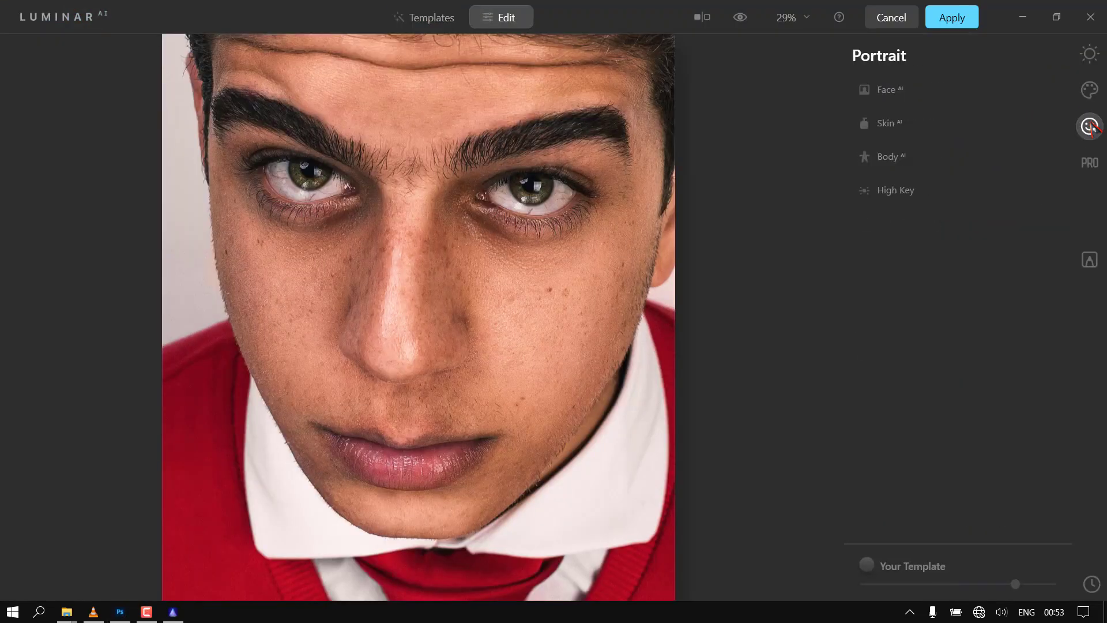
Step: Set the man's Face Light to 16 in Face AI and apply the Cat iris to his eyes
click(885, 89)
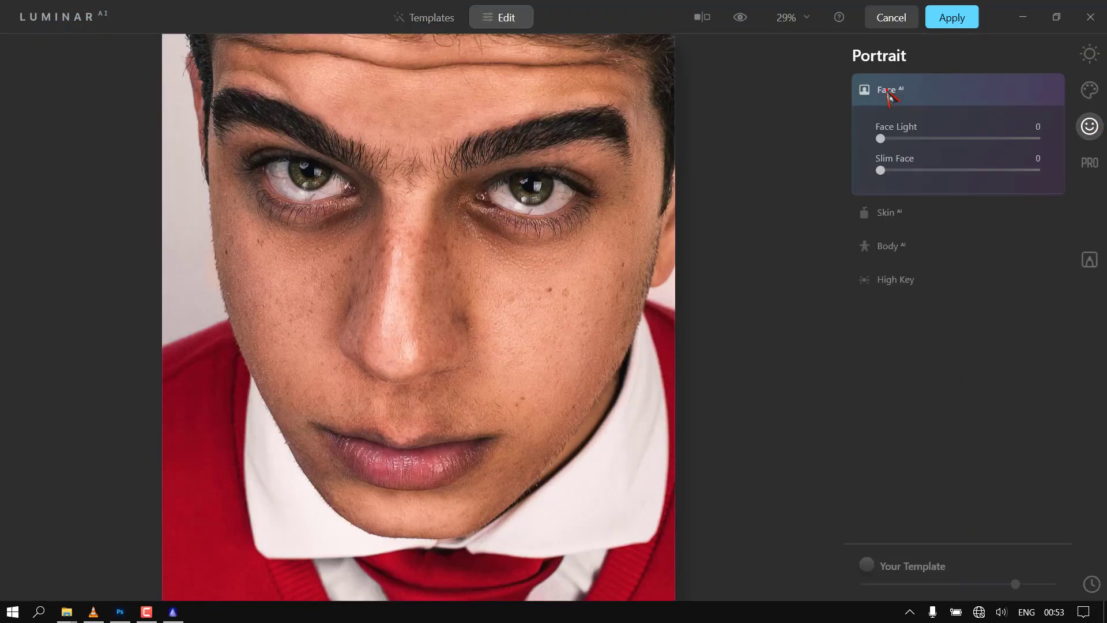
scroll(456, 247, down, 1)
scroll(464, 239, up, 2)
drag(467, 234, 470, 290)
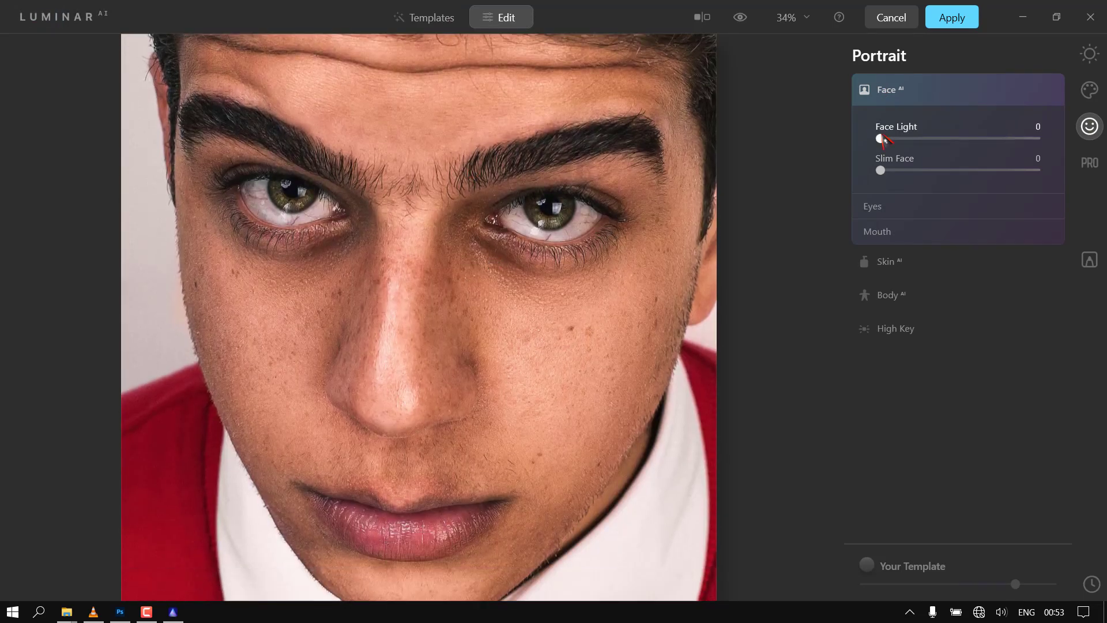
drag(880, 139, 908, 142)
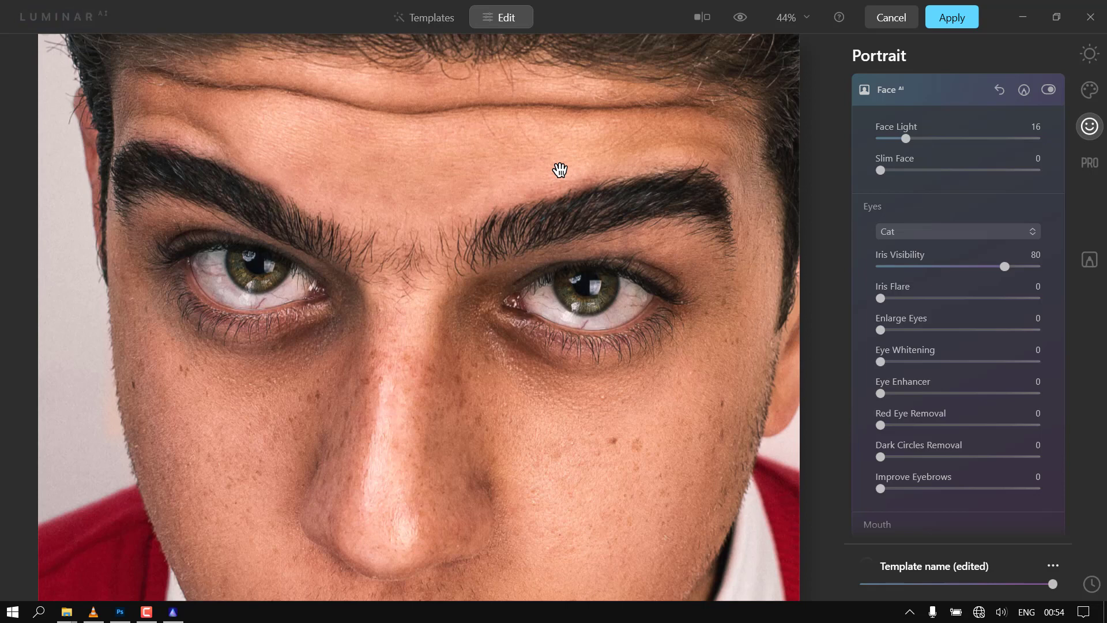
Step: Inspect the man's cat eyes and facial skin up close
click(560, 170)
click(560, 170)
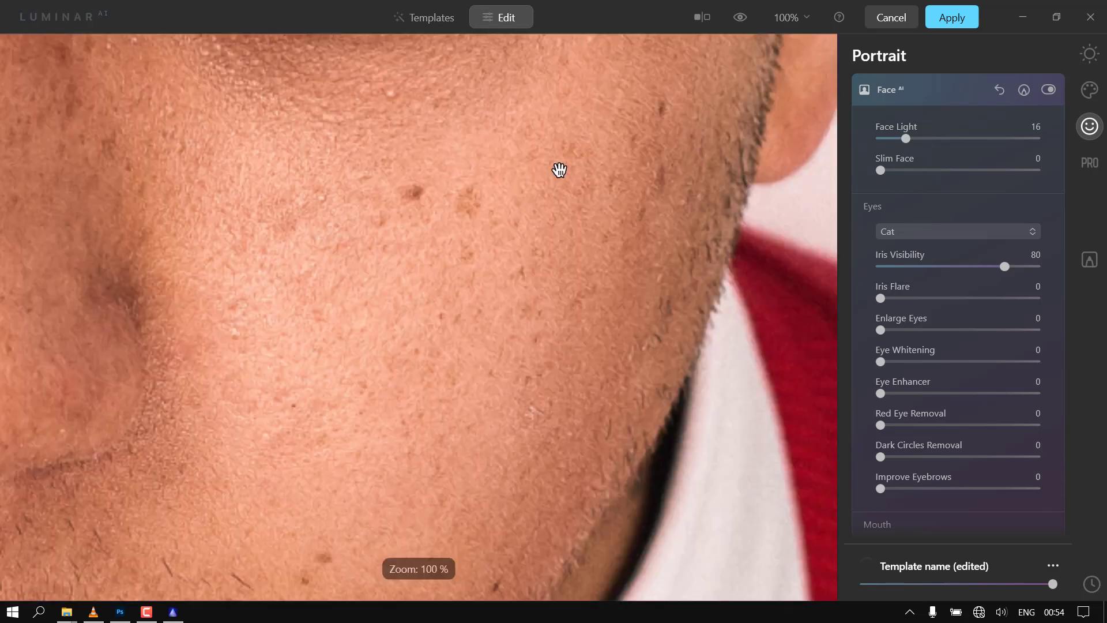
click(322, 163)
scroll(456, 171, up, 2)
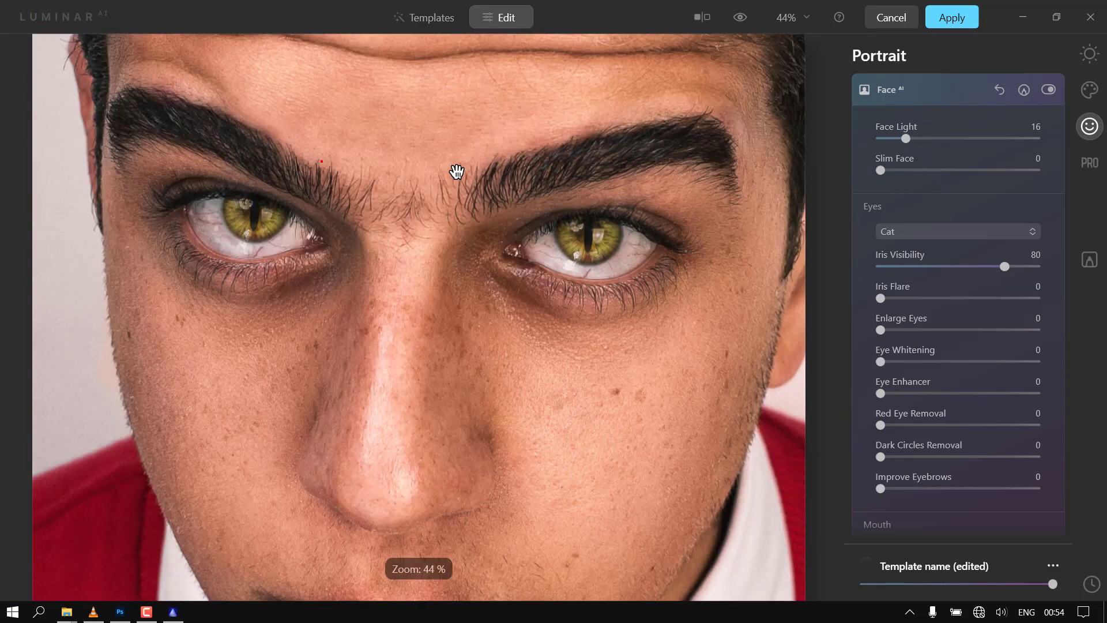
scroll(447, 261, up, 1)
scroll(448, 261, down, 1)
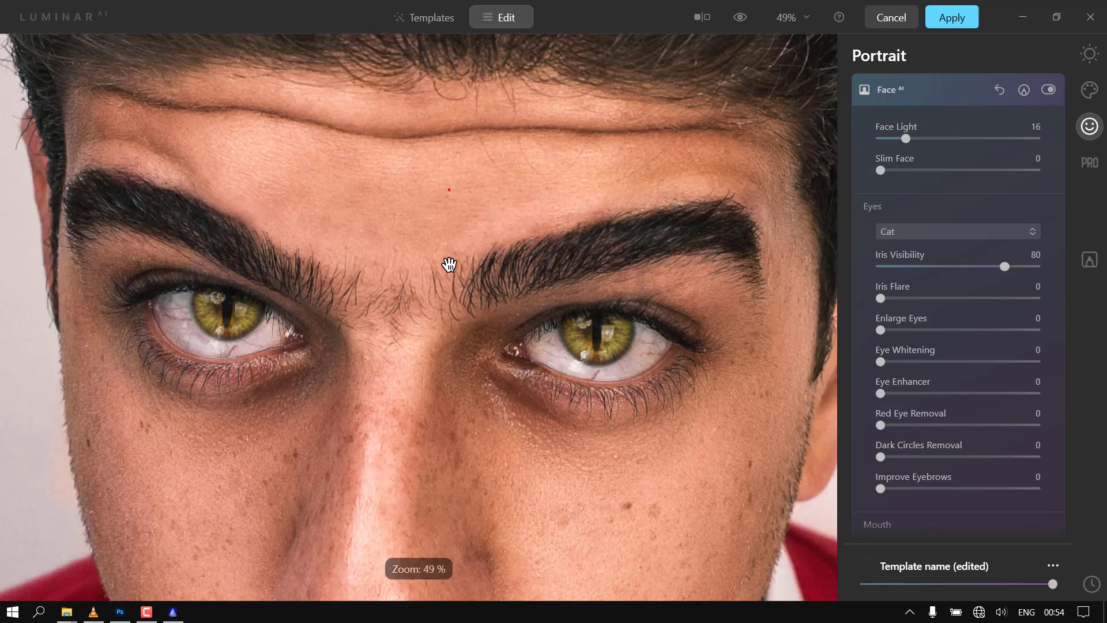
drag(448, 265, 455, 223)
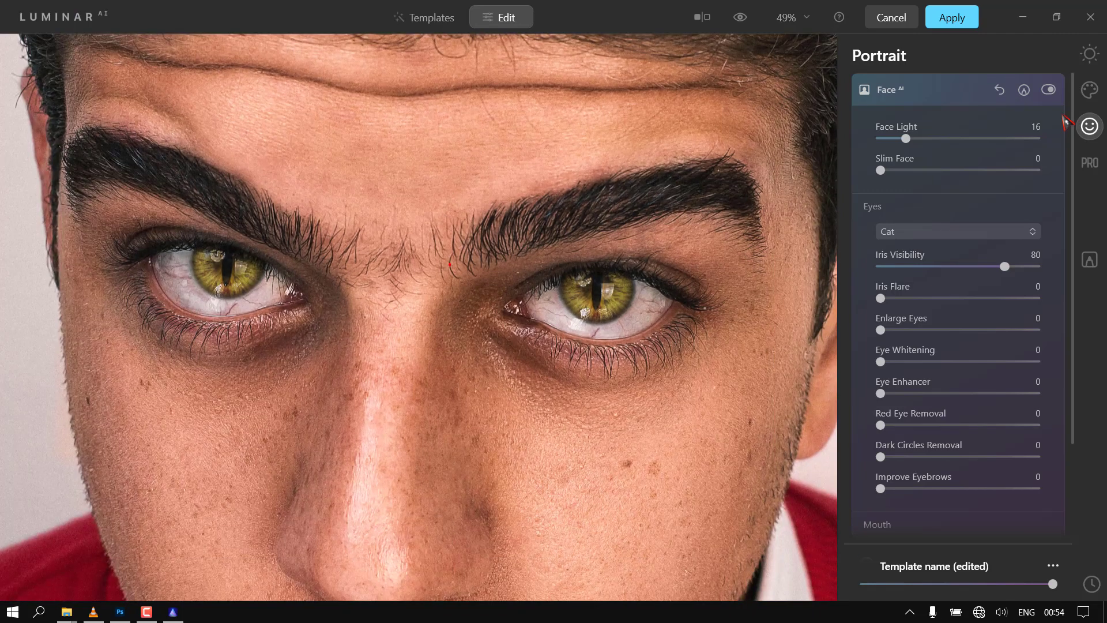
Step: Compare the portrait with Face AI turned off and on, viewing both the eyes and the whole photo
click(1048, 89)
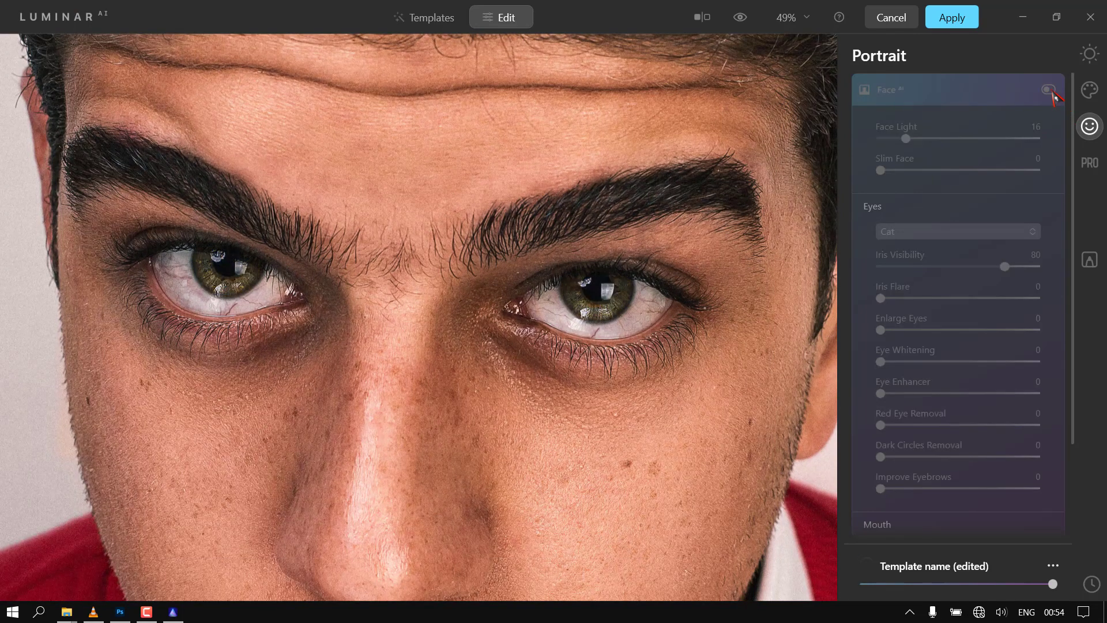
click(1048, 90)
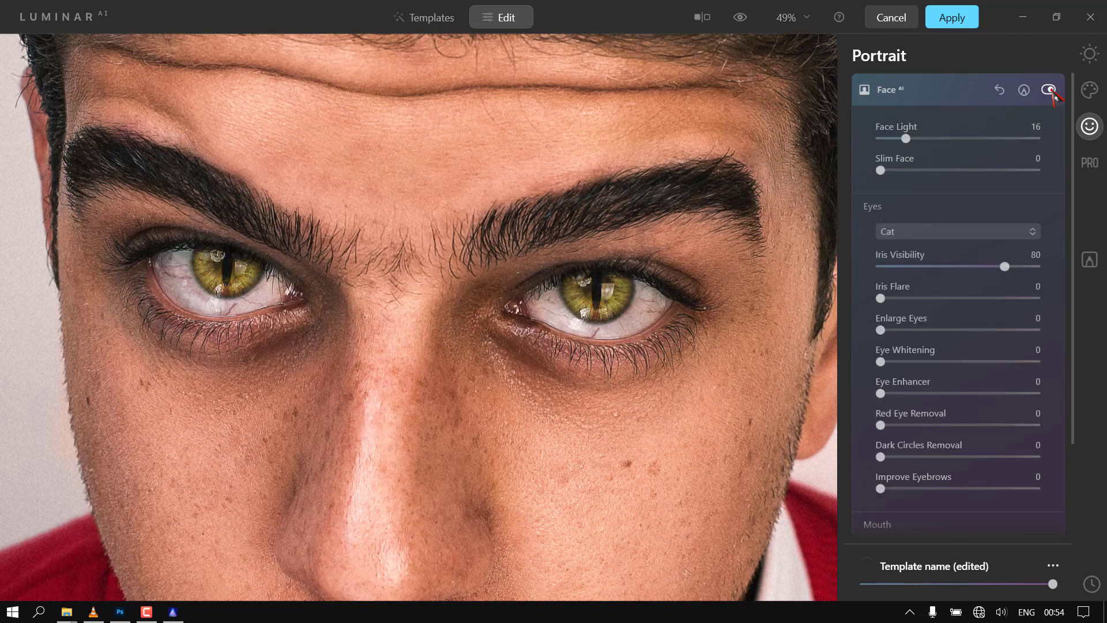
drag(391, 354, 367, 303)
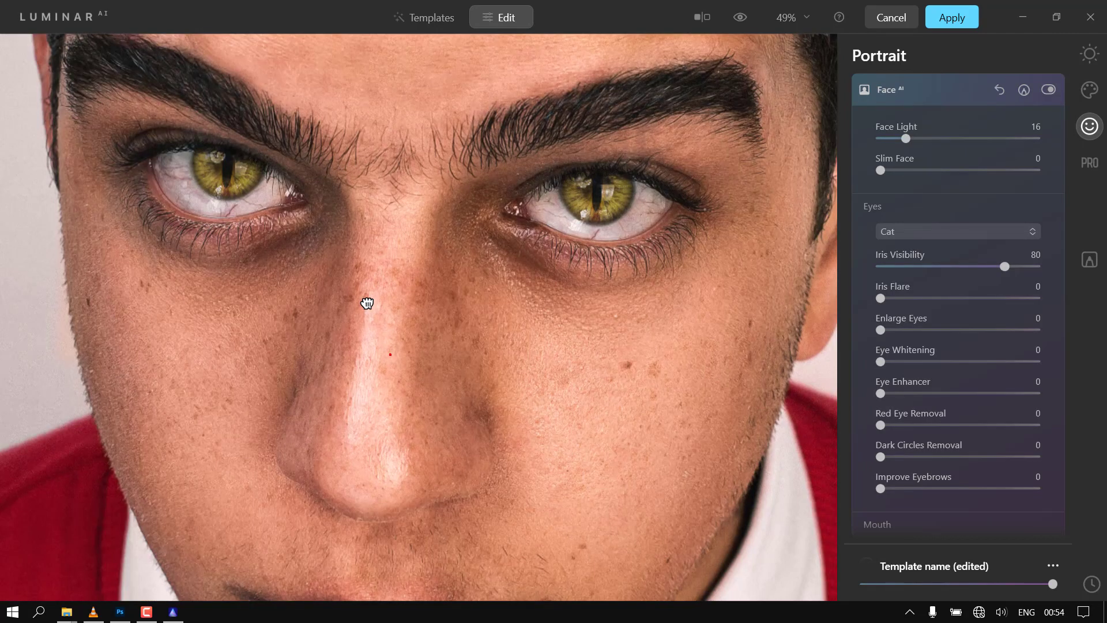
scroll(367, 303, down, 3)
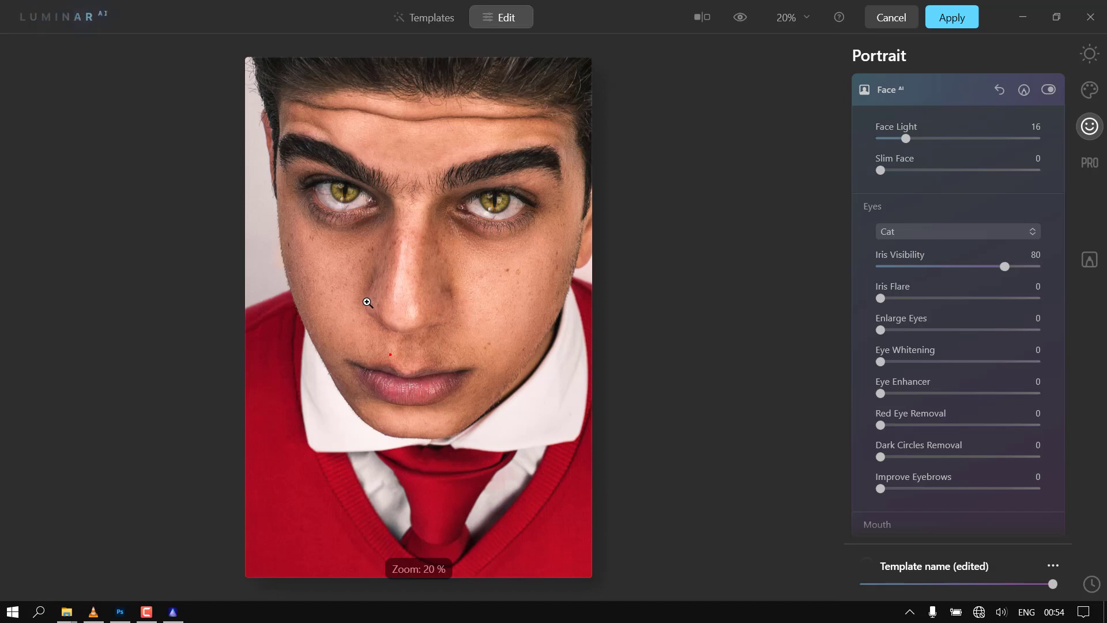
scroll(369, 297, up, 2)
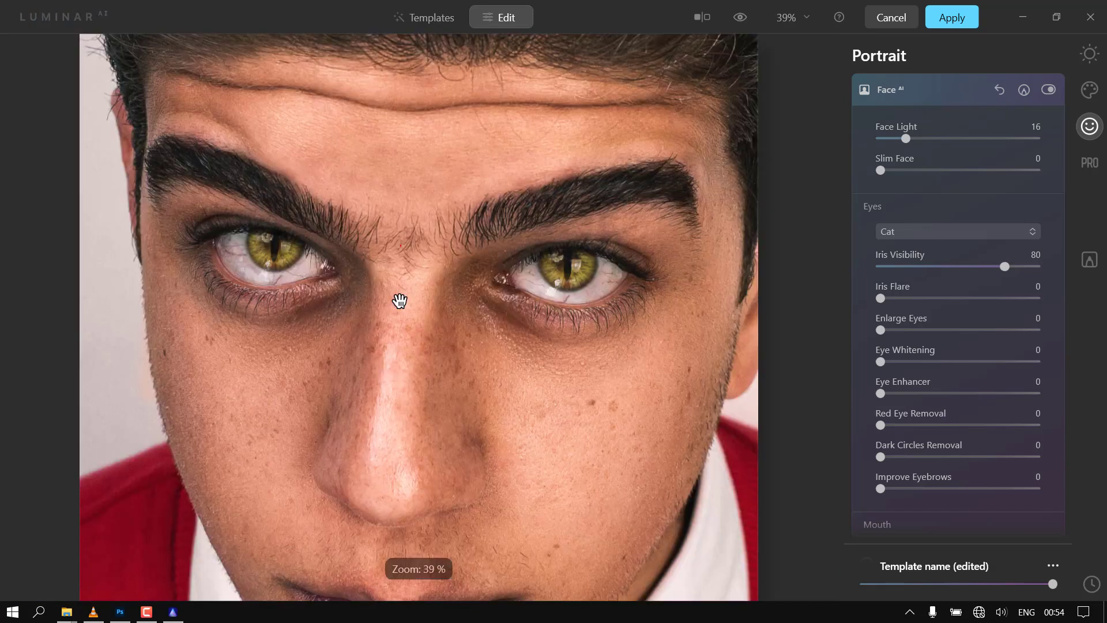
Step: Apply the Owl iris to the man's eyes, compare the portrait with Face AI off and on, and inspect the eyes
scroll(400, 300, up, 1)
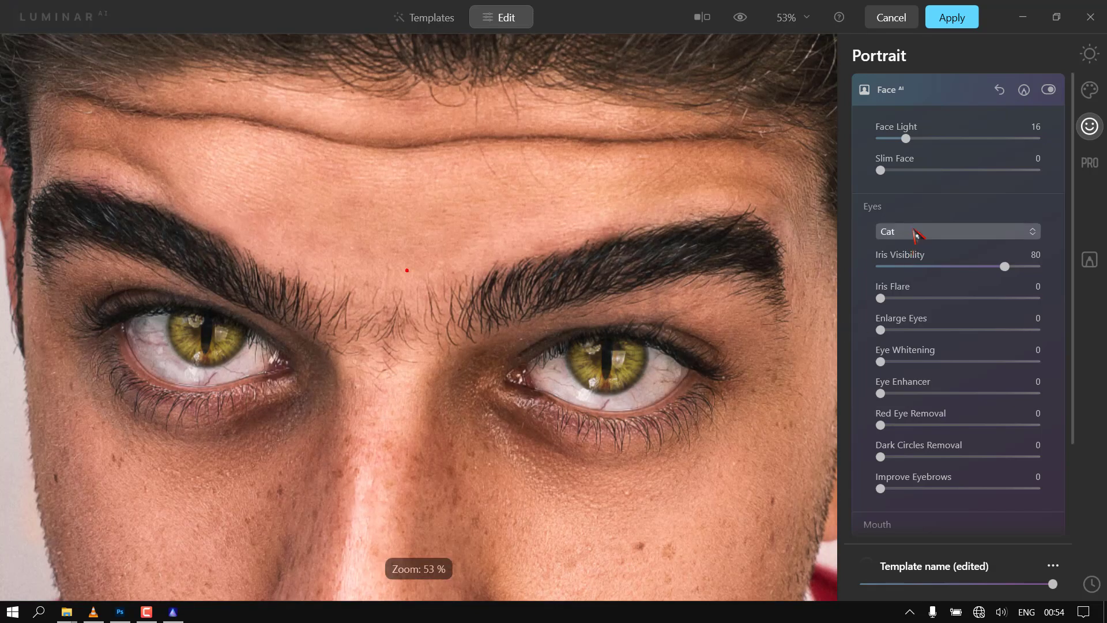
click(915, 231)
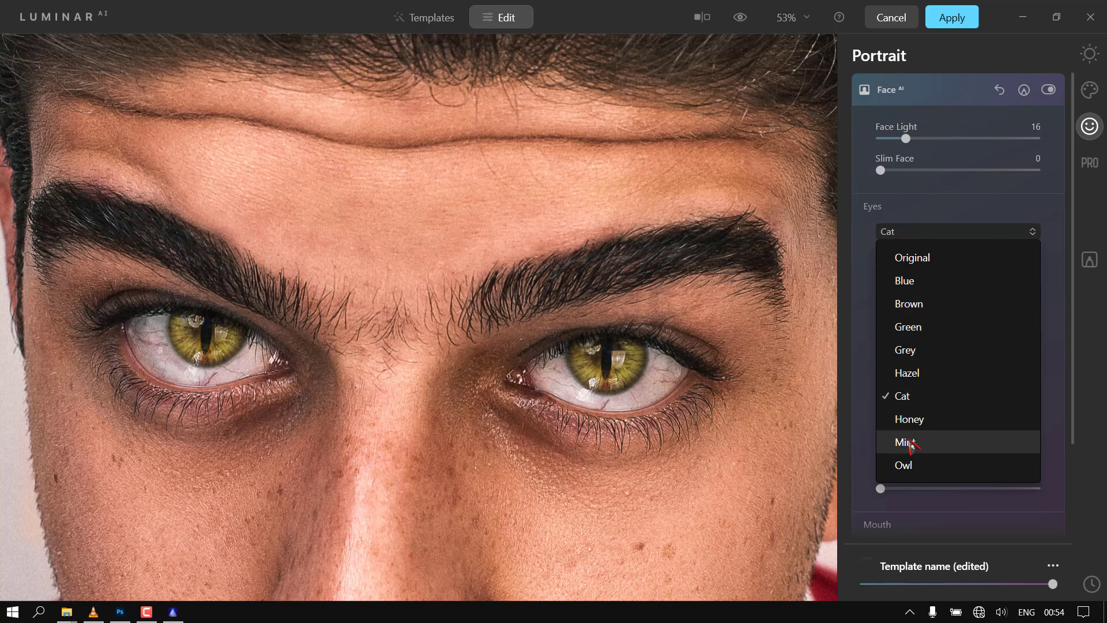
click(945, 465)
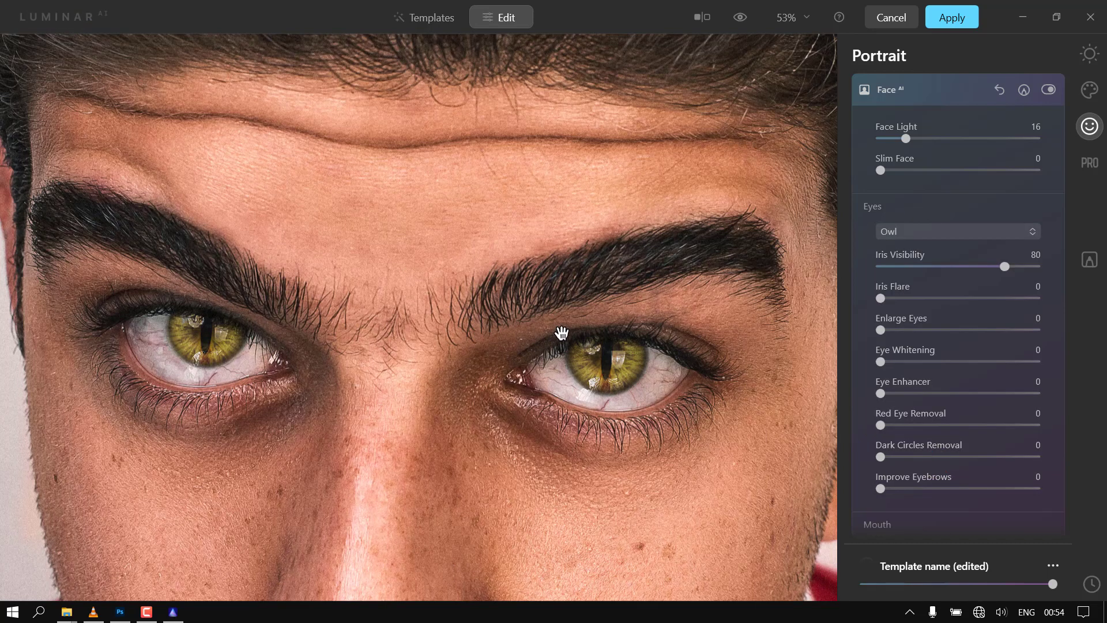
scroll(562, 333, down, 3)
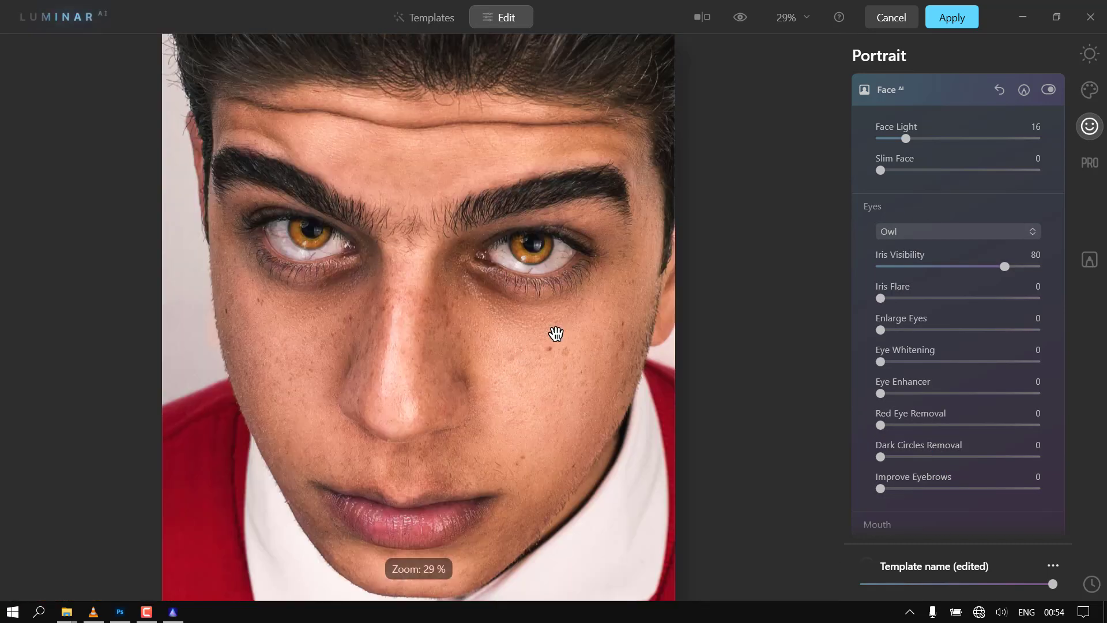
click(1048, 90)
click(1048, 90)
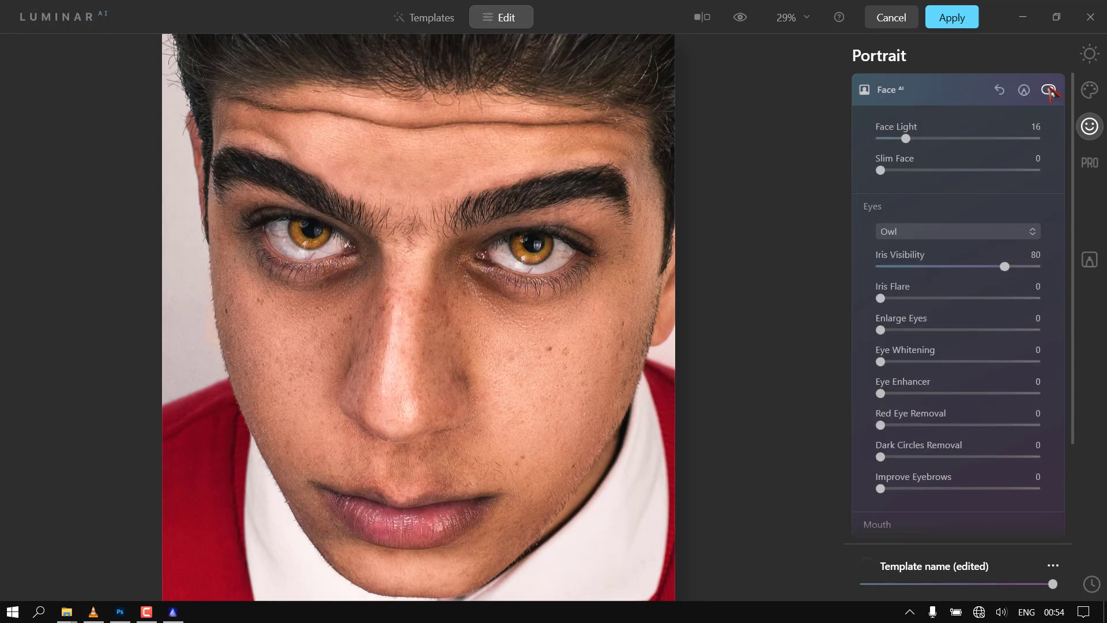
scroll(422, 173, up, 2)
drag(489, 194, 500, 237)
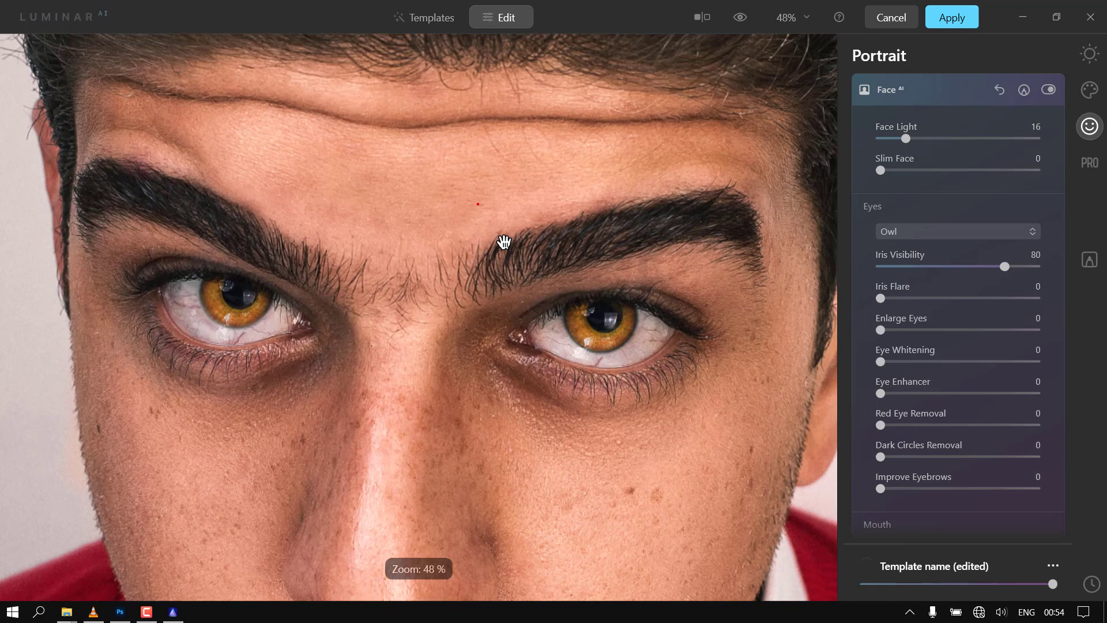
Step: Change the man's iris to Green, set Enlarge Eyes to 96, and check the result on the whole photo and up close
click(939, 232)
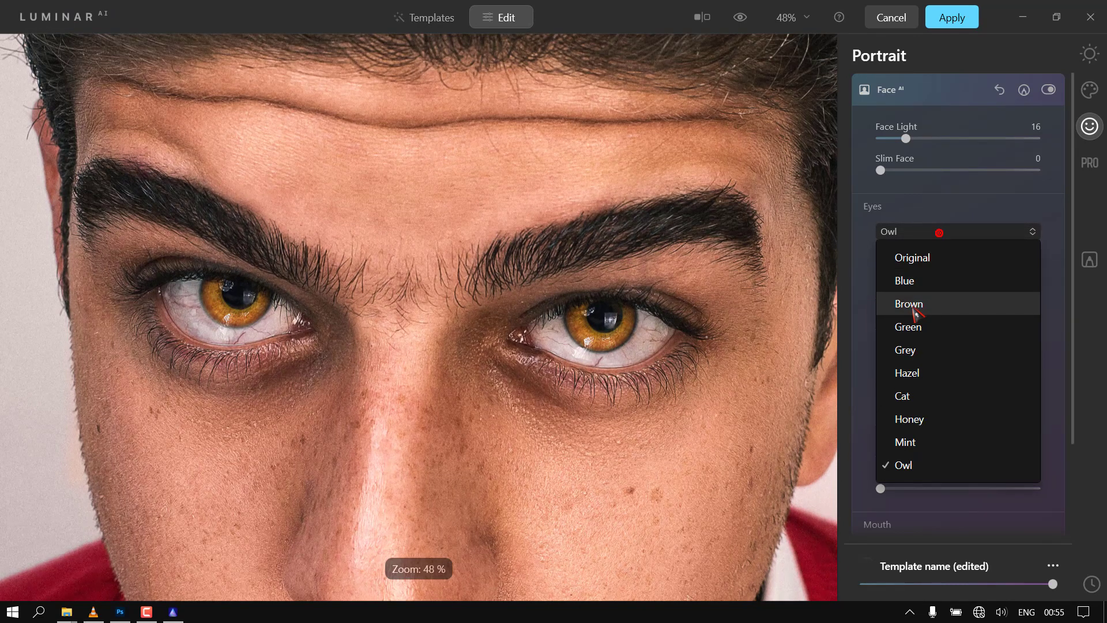
click(914, 304)
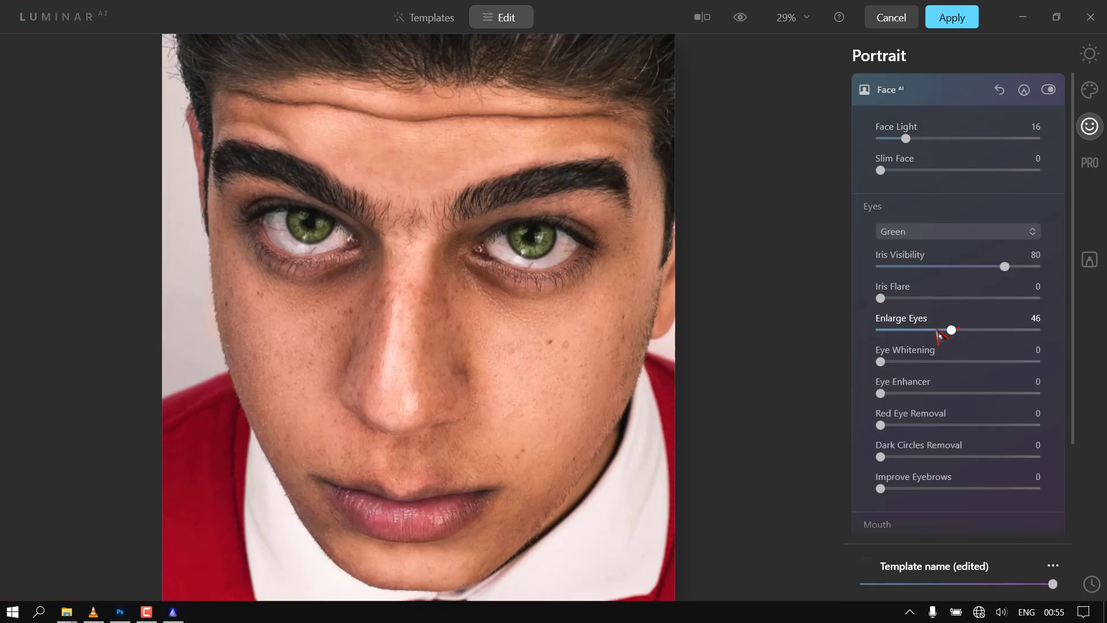
drag(944, 330, 1029, 330)
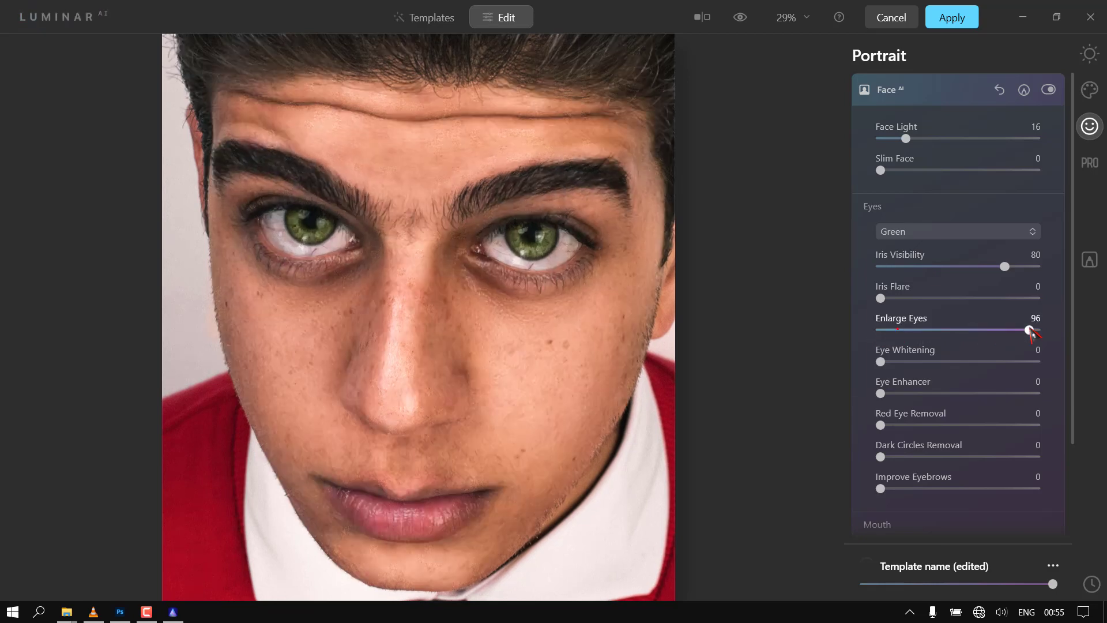
scroll(433, 334, down, 2)
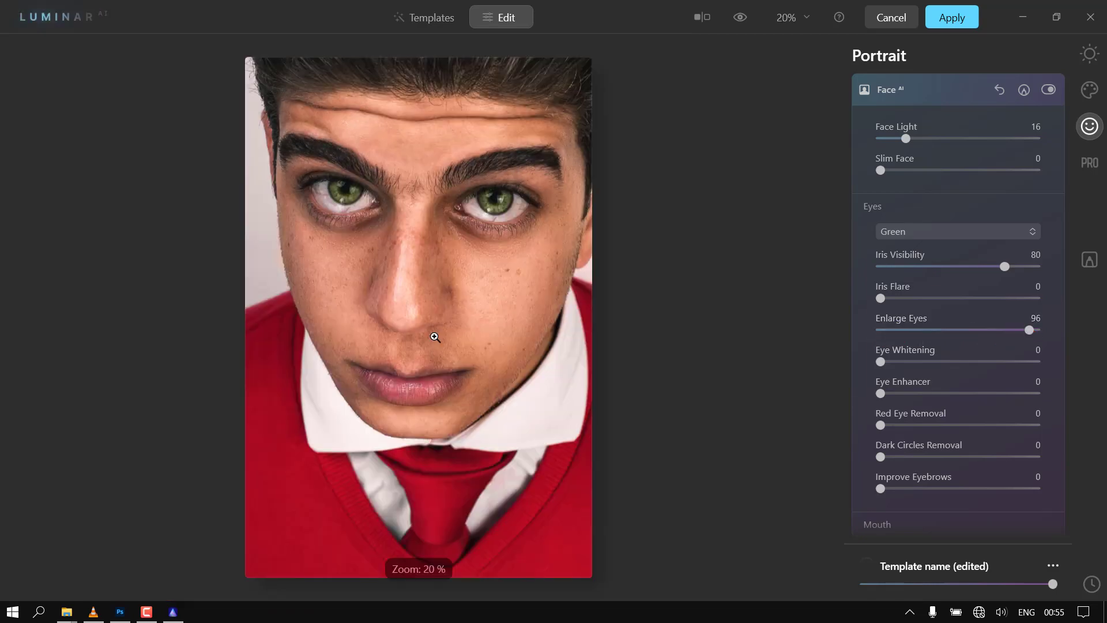
scroll(435, 337, up, 2)
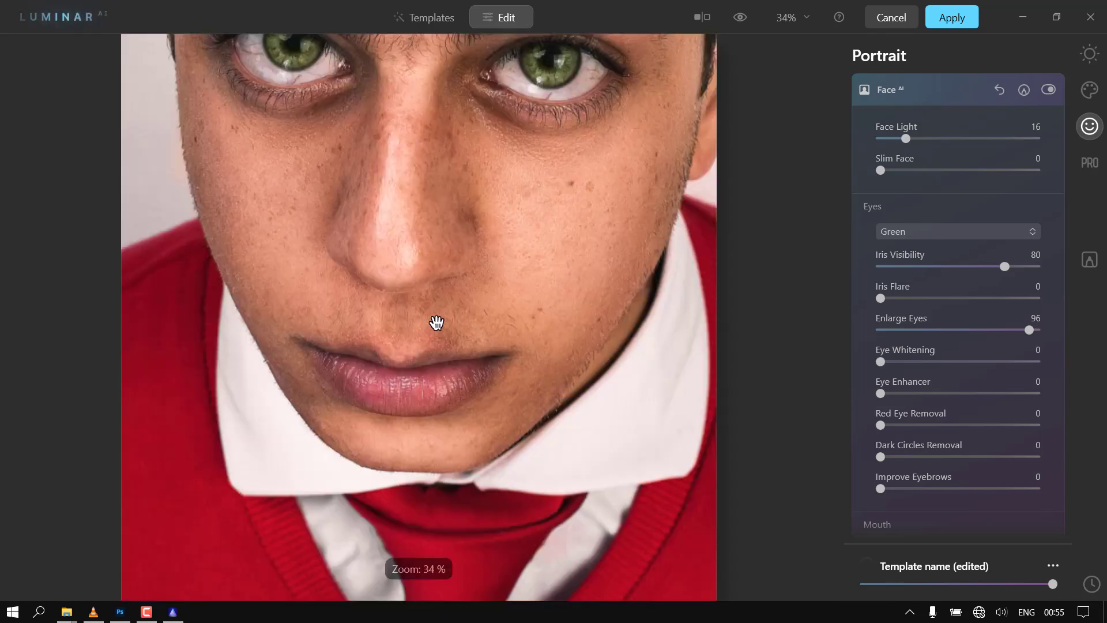
drag(435, 321, 421, 367)
scroll(420, 363, down, 1)
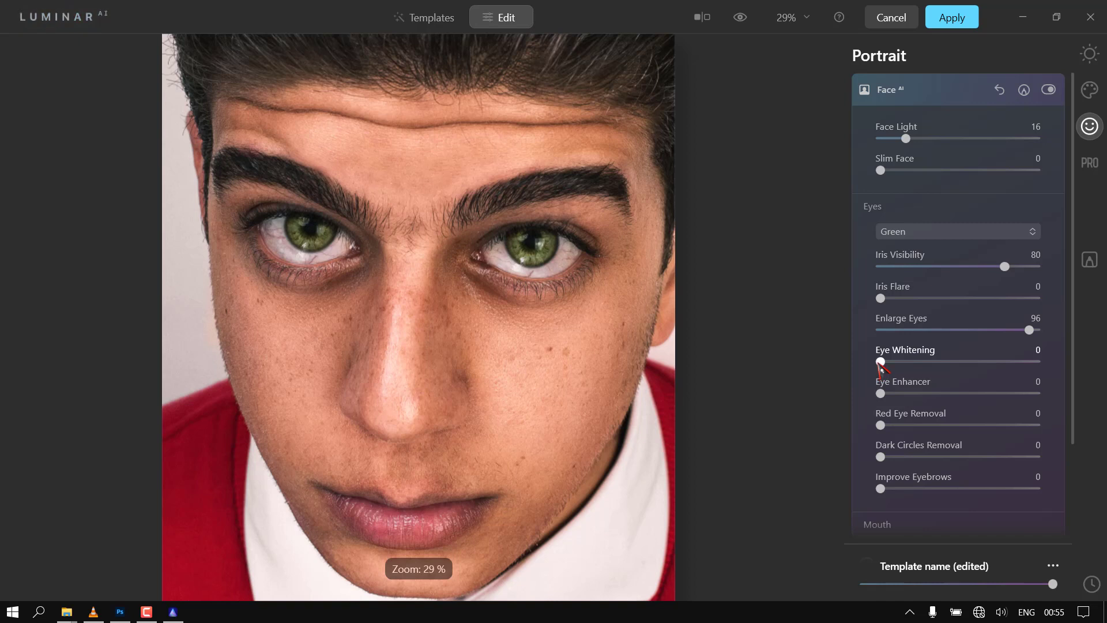
Step: Set Eye Whitening to 18, Eye Enhancer to 43, Enlarge Eyes to 17, Dark Circles Removal to 40 and Improve Eyebrows to 22
drag(880, 362, 946, 393)
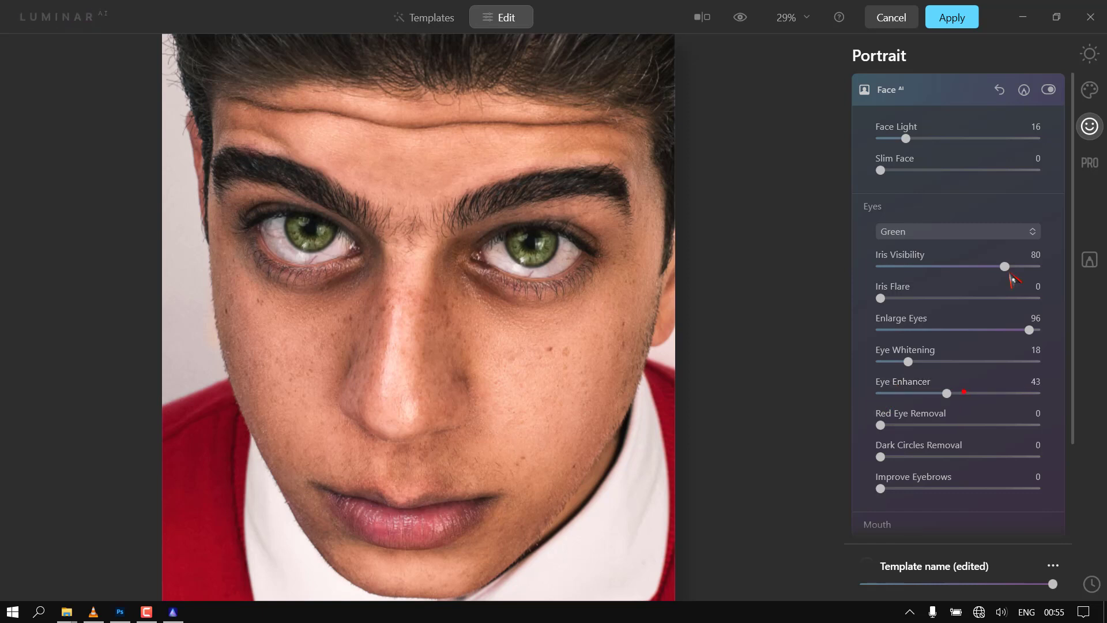
drag(953, 329, 906, 331)
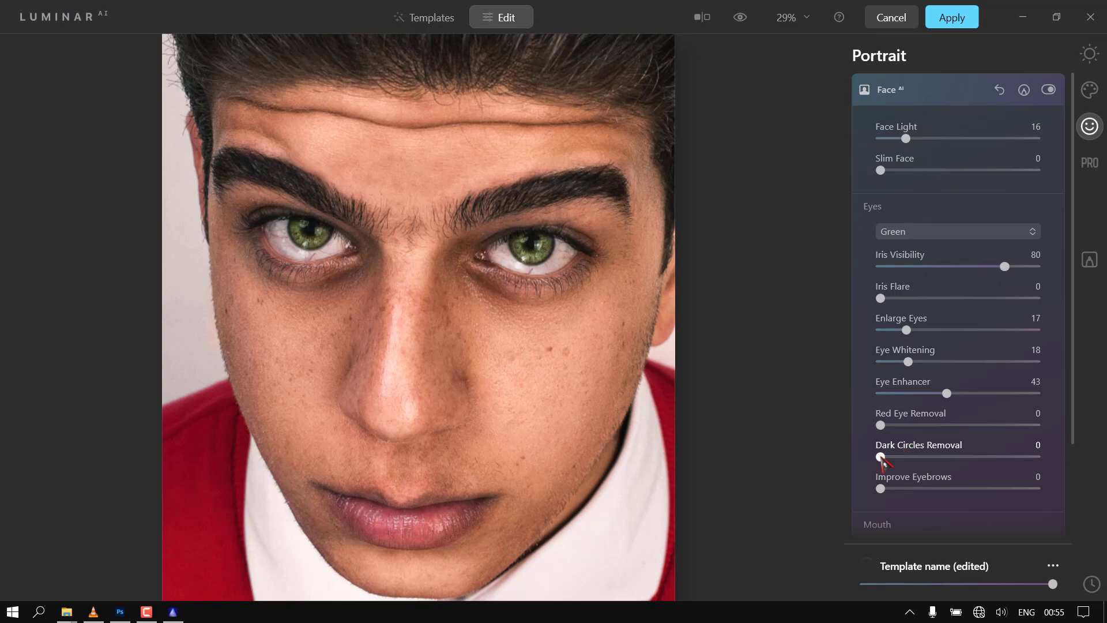
drag(881, 458, 982, 455)
mouse_move(975, 458)
mouse_down()
mouse_move(1020, 457)
mouse_move(974, 463)
mouse_up()
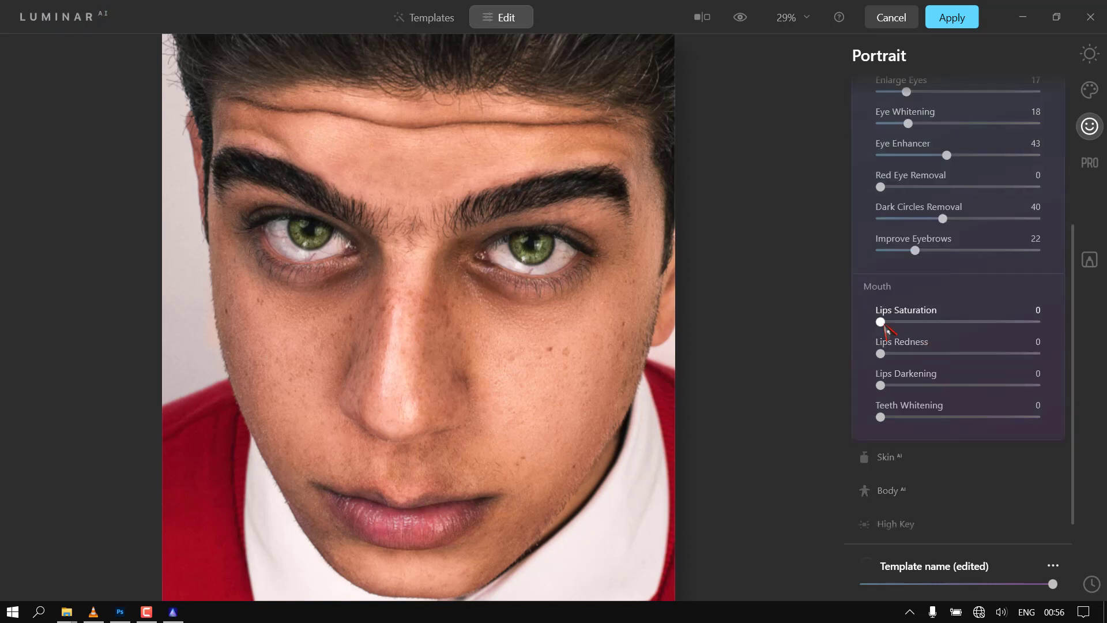
Step: Set the man's Lips Saturation to 3 and increase Lips Darkening
mouse_move(881, 322)
mouse_down()
mouse_move(1002, 321)
mouse_move(884, 321)
mouse_up()
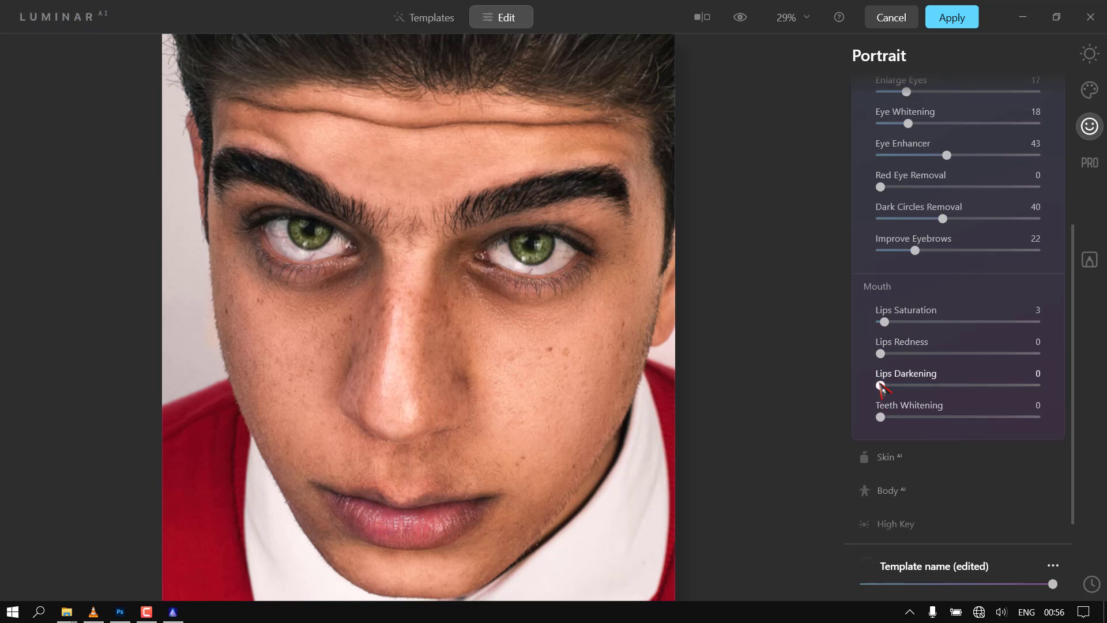
drag(880, 385, 921, 383)
Step: In Skin AI, set Amount to 56 and Shine Removal to 32, enable Skin Defects Removal, and compare the portrait with the original
click(884, 458)
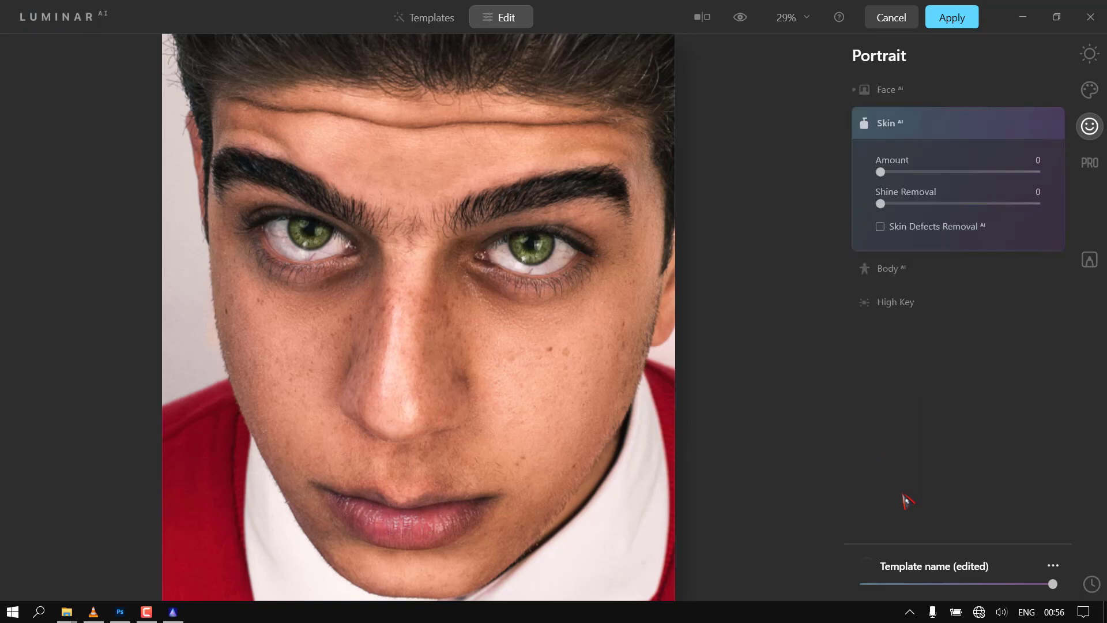
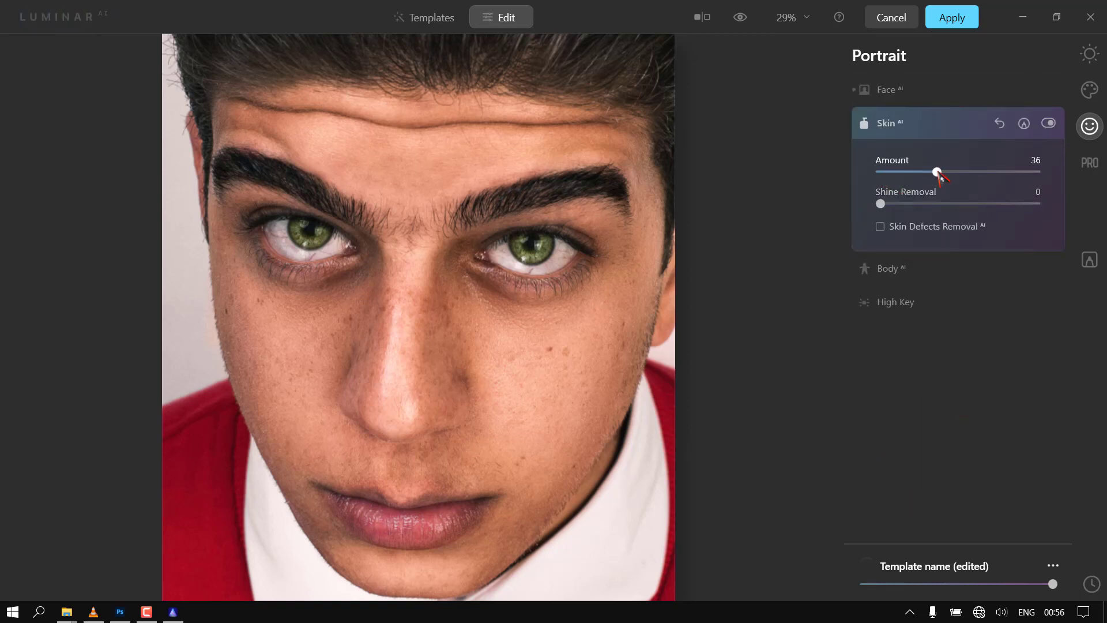
click(702, 17)
drag(419, 344, 276, 357)
click(946, 226)
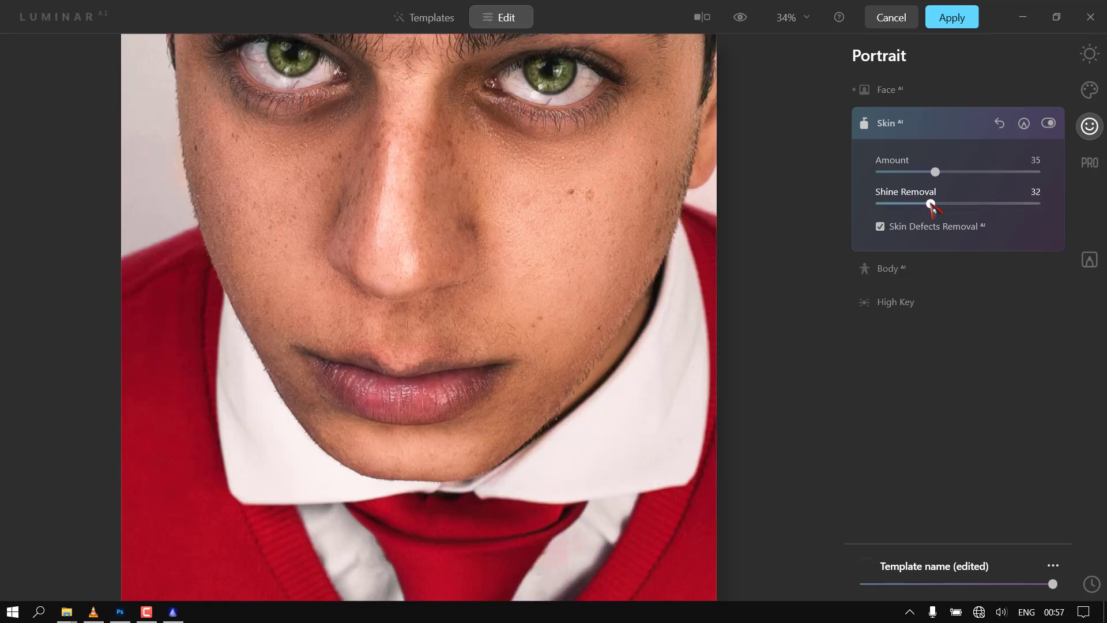
drag(935, 172, 968, 172)
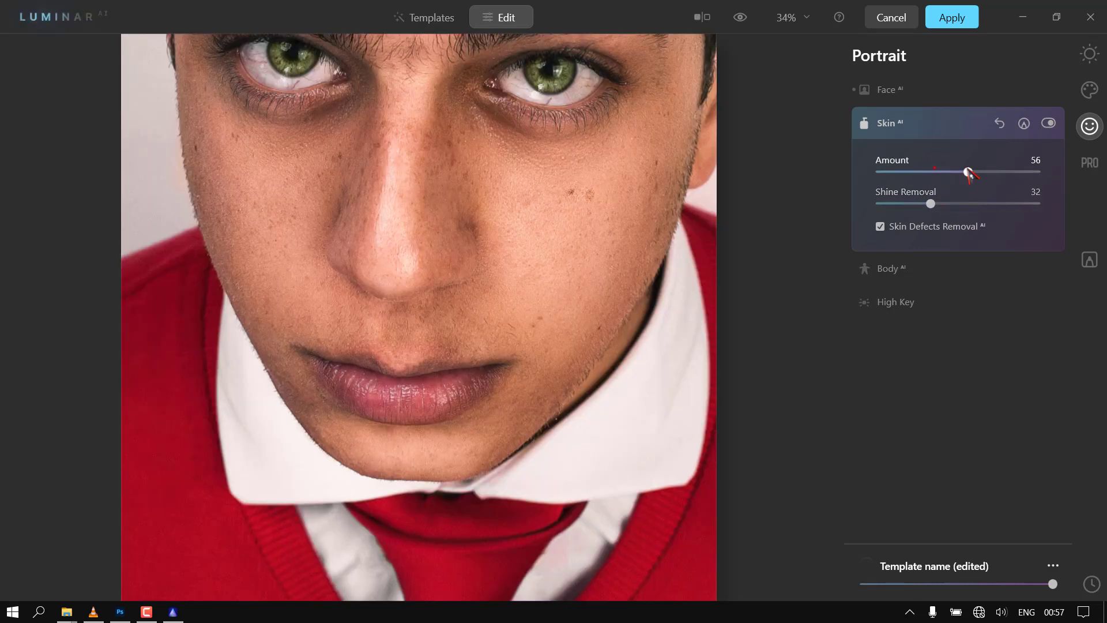
scroll(465, 353, down, 3)
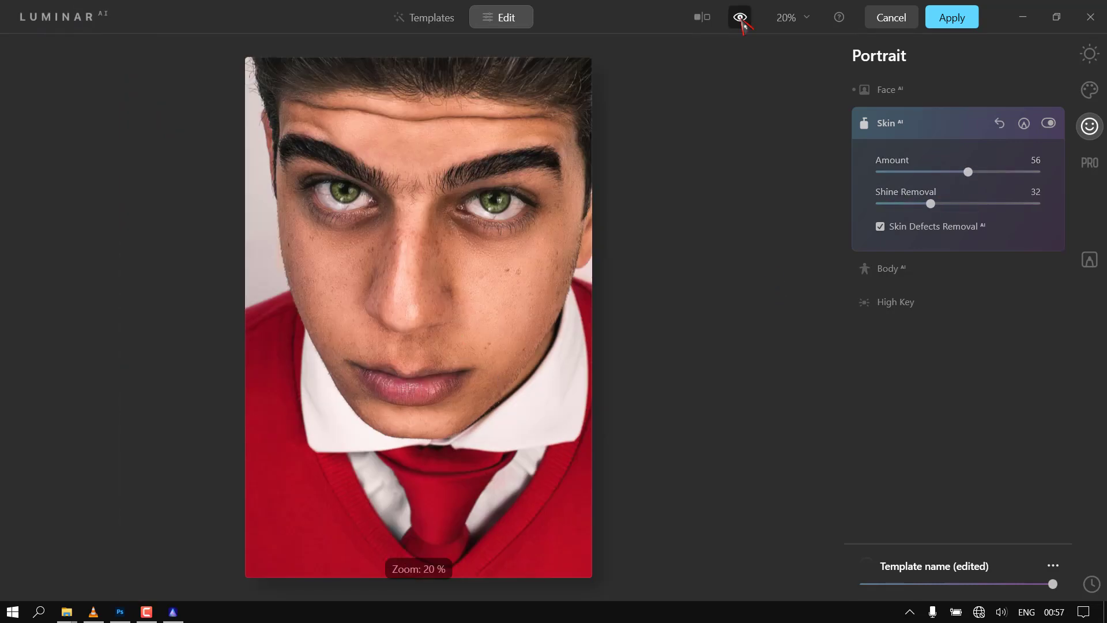
Step: Set the High Key Amount to 14 and compare the portrait before and after across the face
click(887, 268)
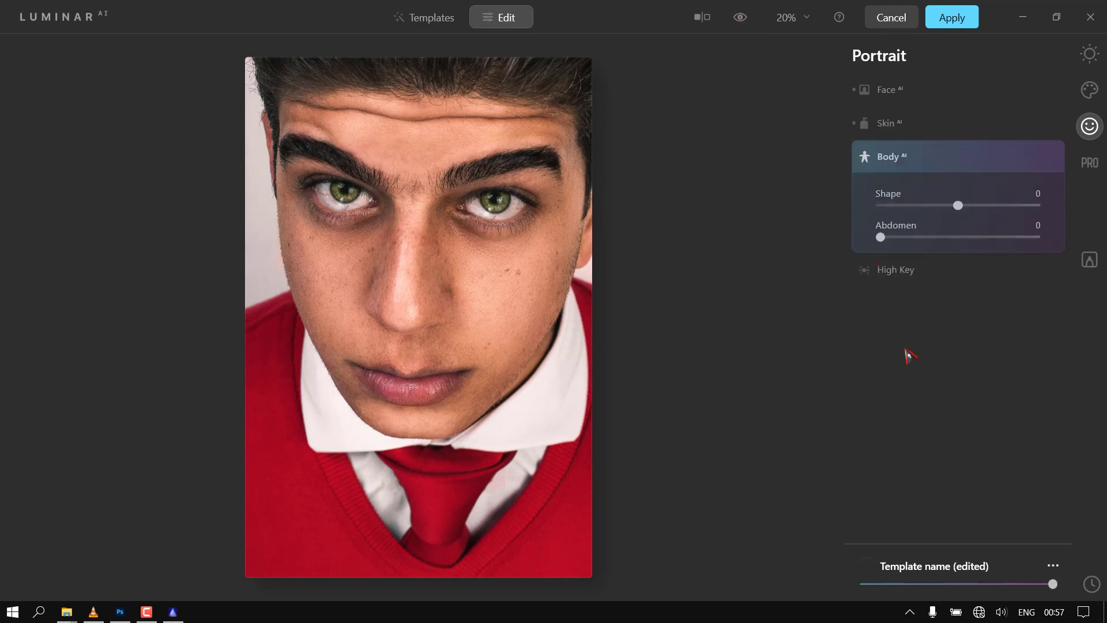
click(893, 312)
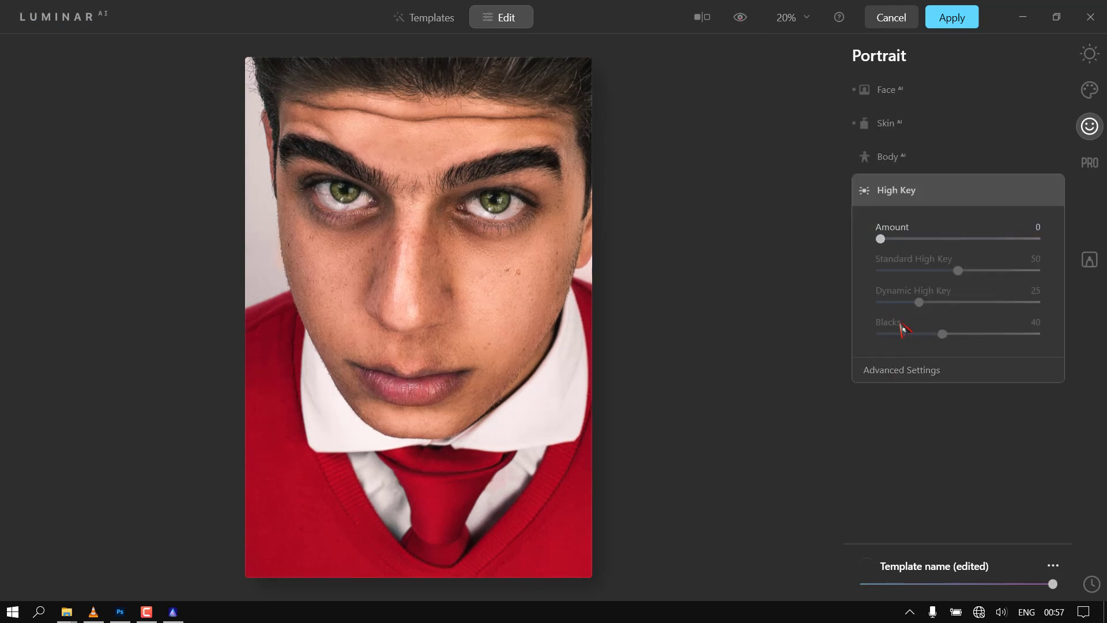
click(917, 239)
drag(916, 239, 906, 242)
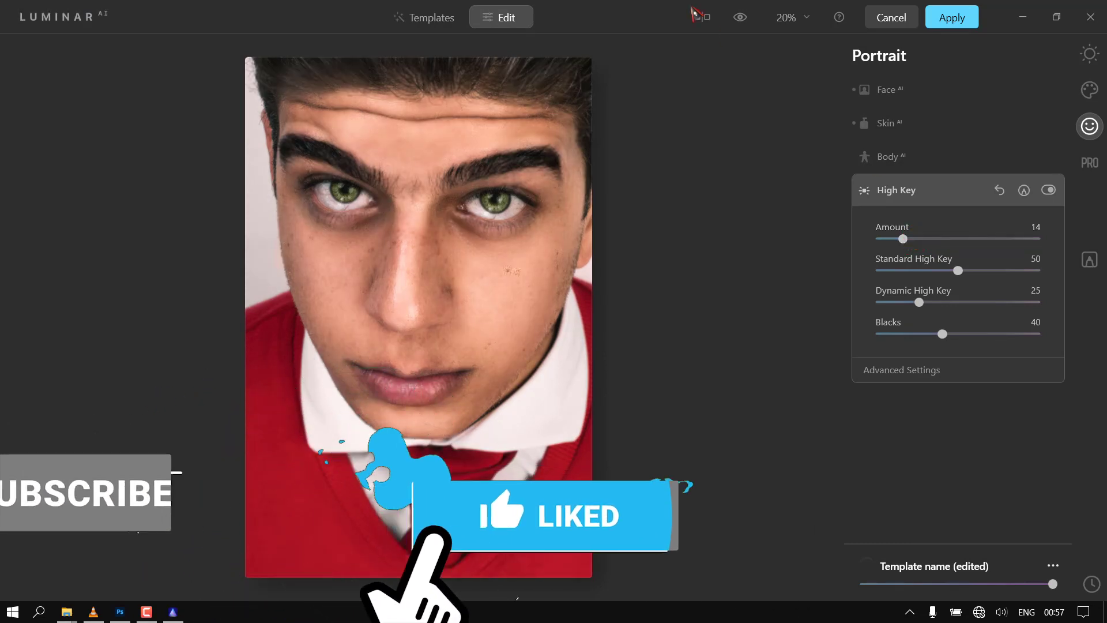
key(backslash)
drag(338, 292, 407, 311)
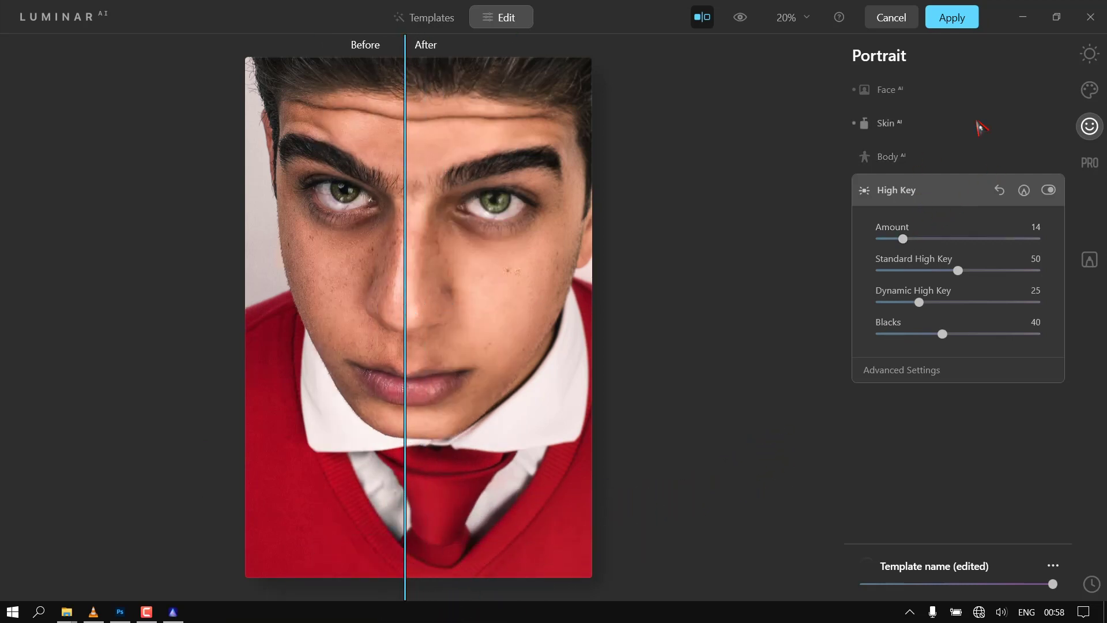
Step: Close the before/after comparison and strengthen the portrait with the Accent adjustment of Enhance AI
click(1089, 90)
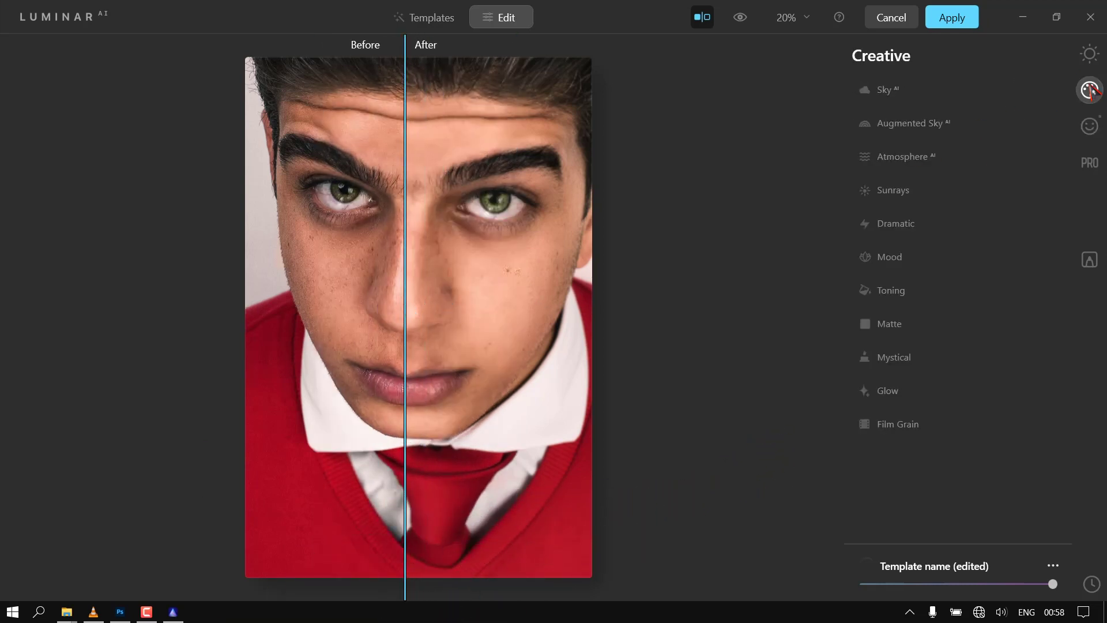
click(1089, 55)
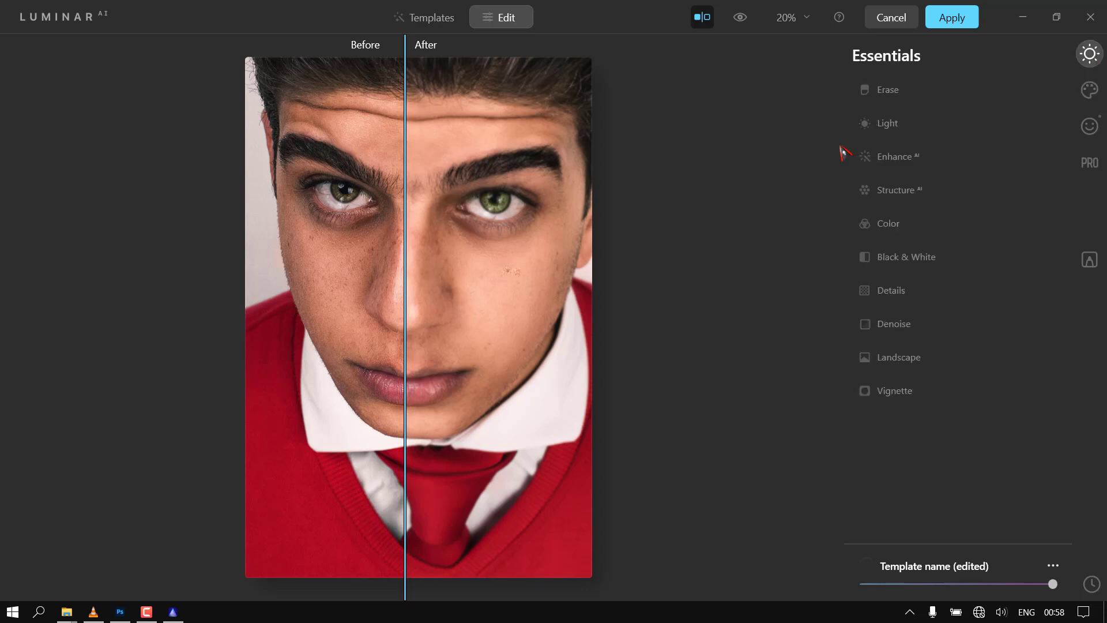
click(891, 156)
click(709, 23)
drag(880, 206, 933, 210)
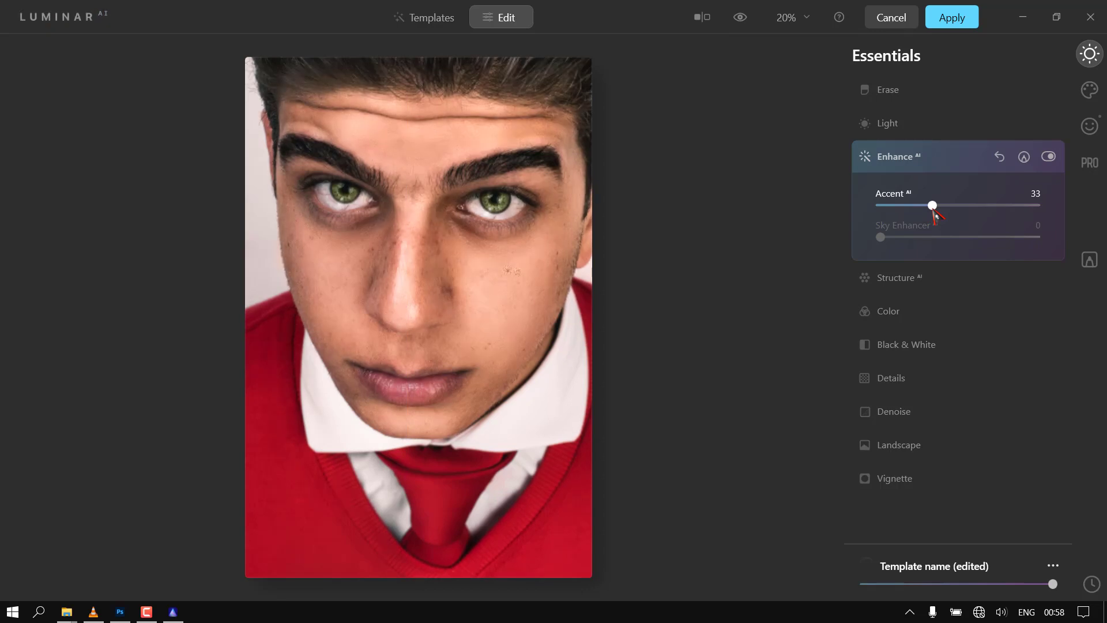
drag(932, 206, 980, 242)
Step: Slightly raise the detail strength of the portrait with the Details tool
click(905, 280)
click(899, 378)
drag(958, 339, 971, 340)
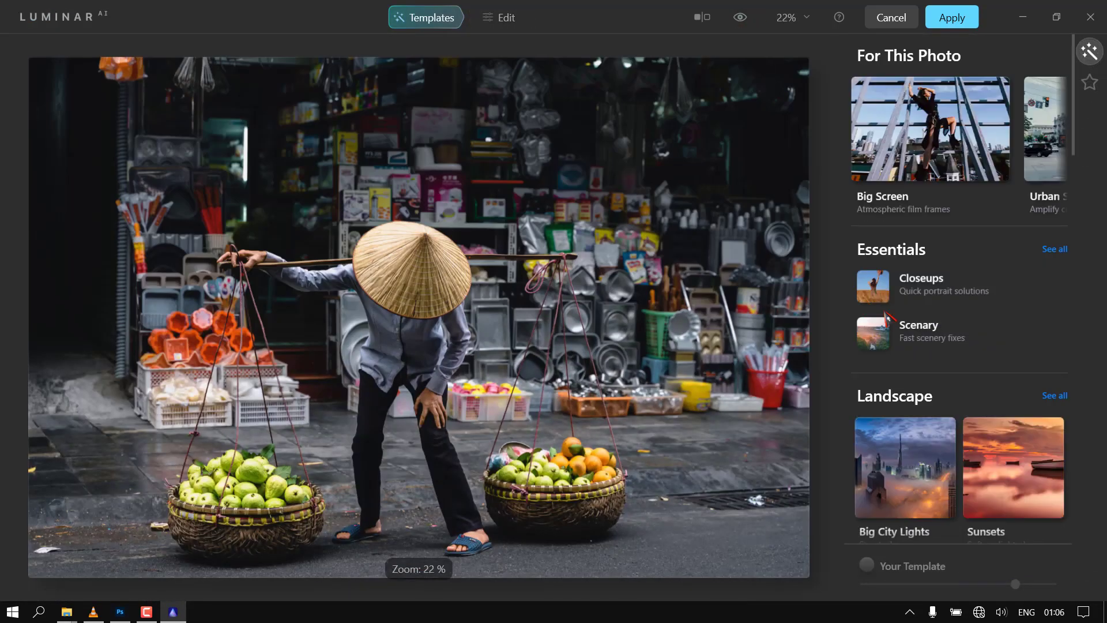
Step: Try Frosty, City Thrills, Electric City and Street Theater from the Big City Lights templates on the street vendor photo, comparing City Thrills with the original
click(918, 461)
click(917, 295)
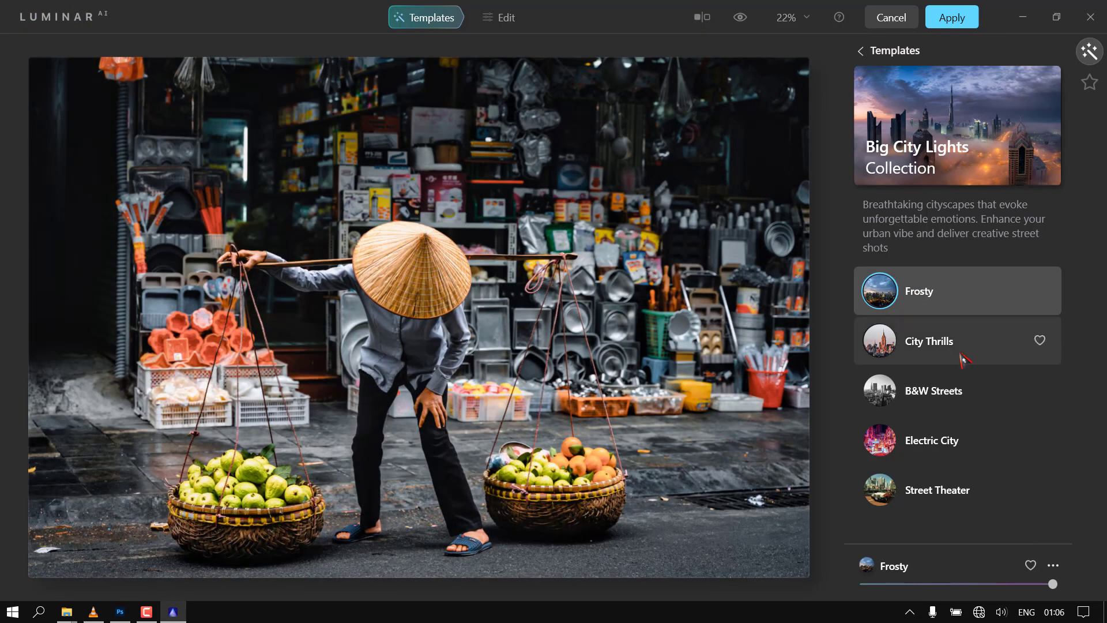
click(961, 358)
click(702, 18)
drag(411, 327, 162, 348)
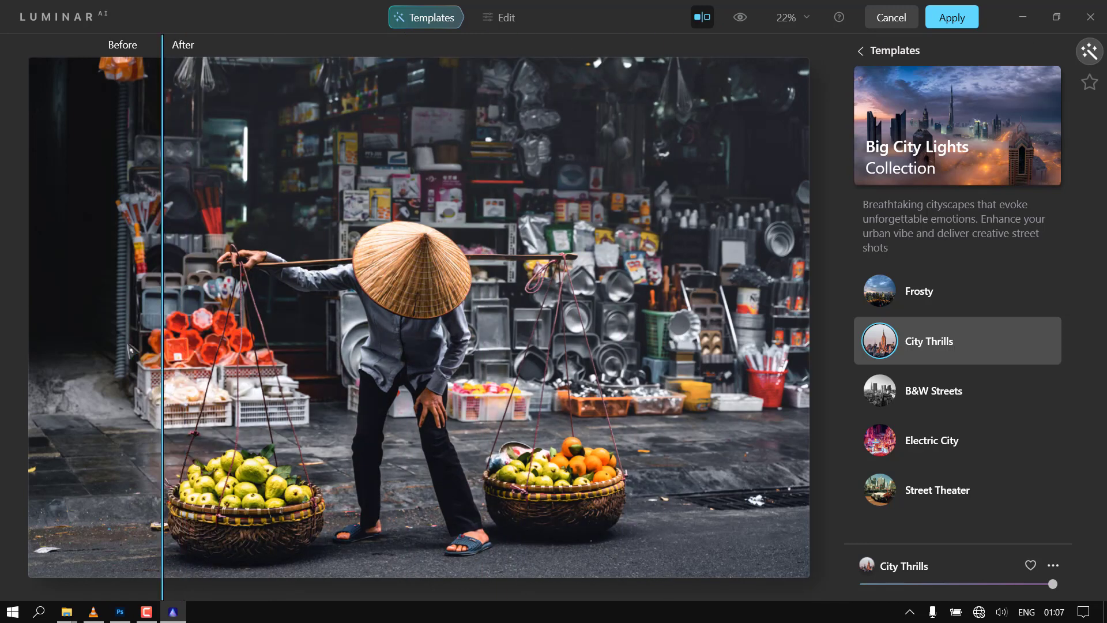
click(940, 439)
click(964, 498)
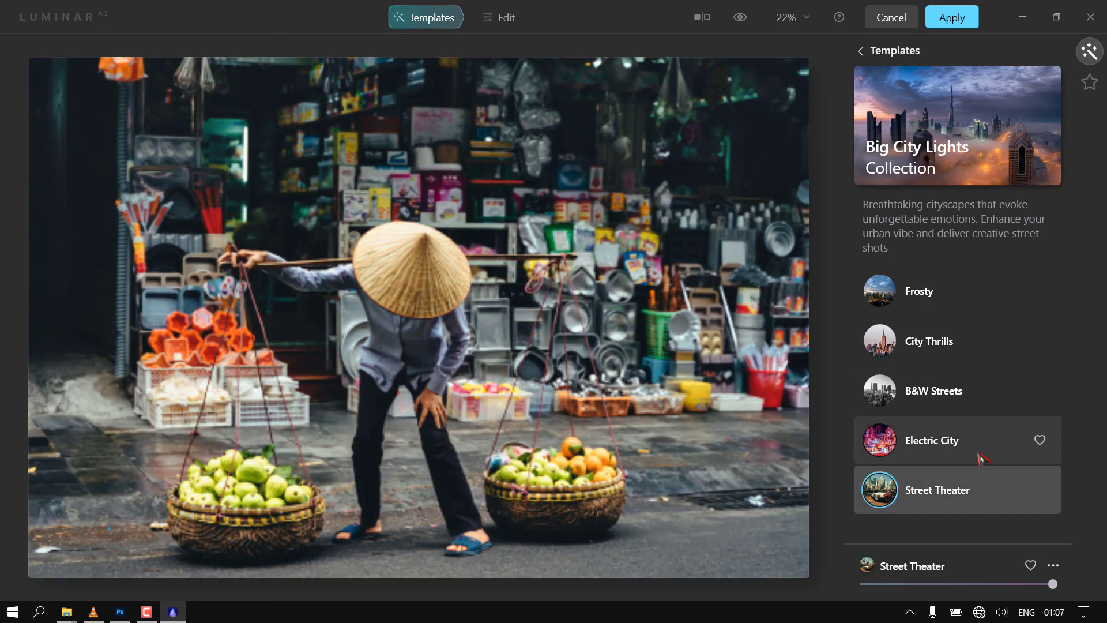
Step: Try the Easy Landscapes templates Sunset, Long Exposure, Clean Light, Noirscape and Forest Stream on the street vendor photo, ending with Snowfall applied
click(873, 58)
scroll(957, 346, down, 3)
click(1009, 363)
click(940, 326)
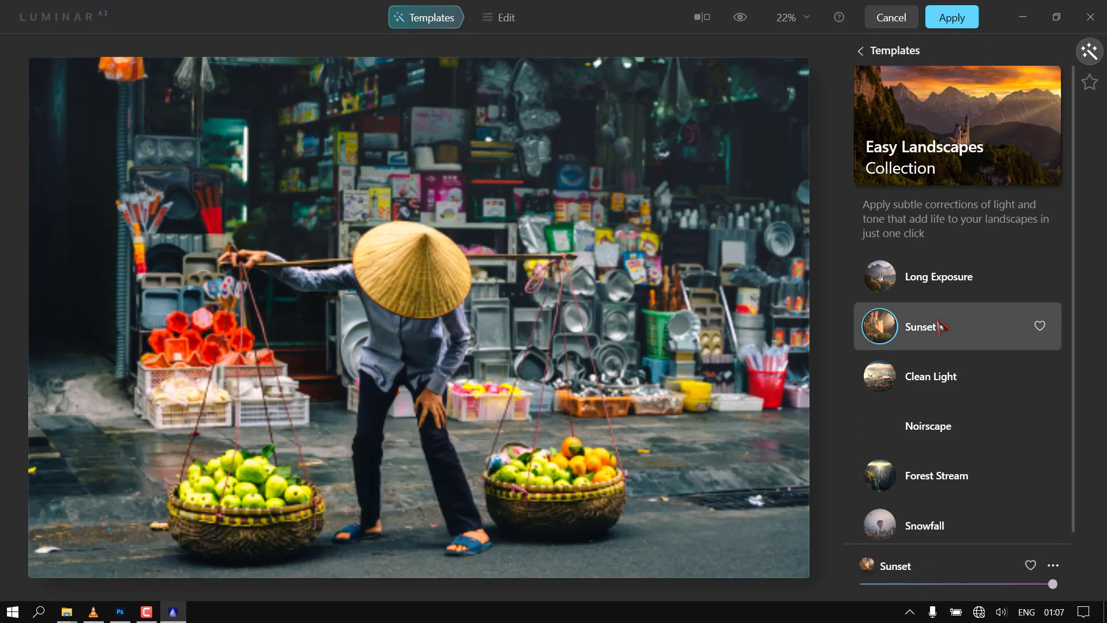
click(938, 277)
click(930, 376)
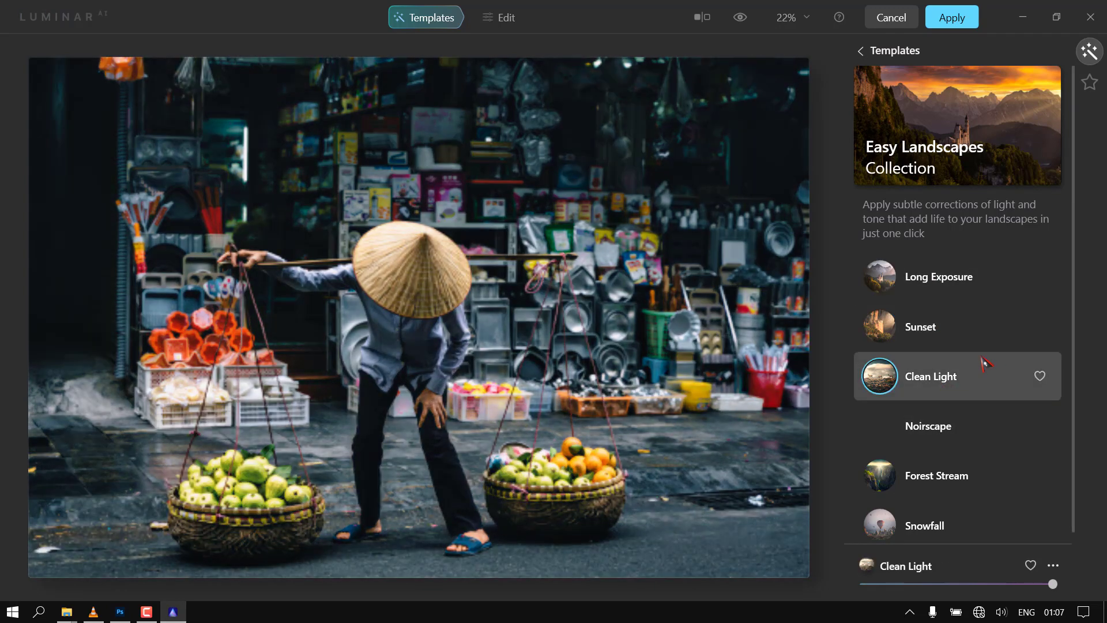
key(Down)
key(Down)
key(Down)
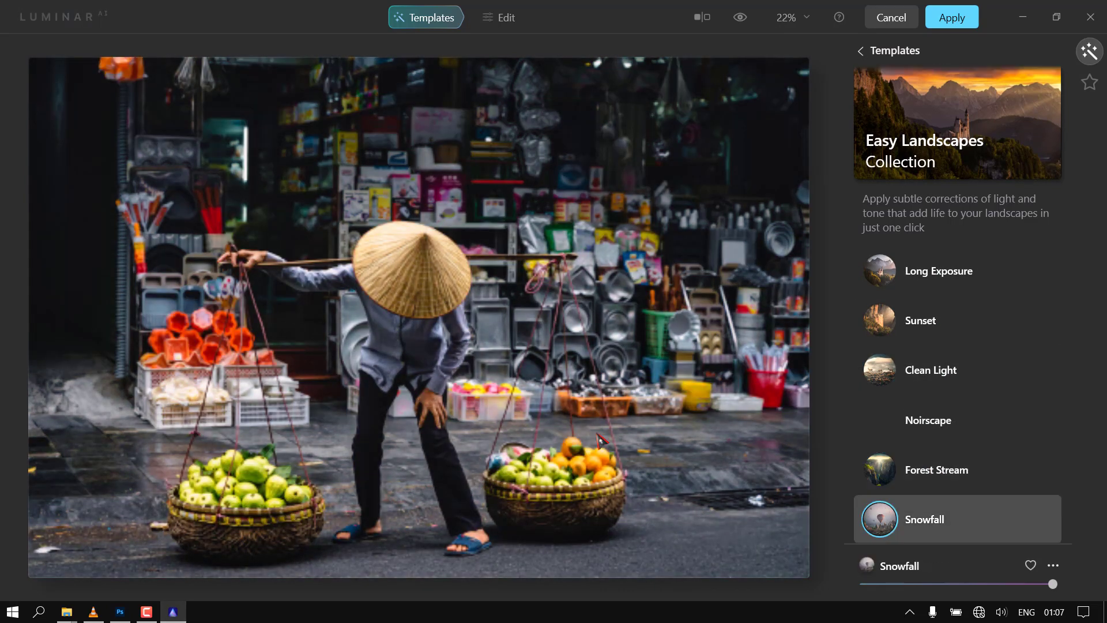
Step: Try Teal & Orange, Shanghai, Cyberpunk and Speedway from the Cinematic Blockbuster templates on the street vendor photo
key(Escape)
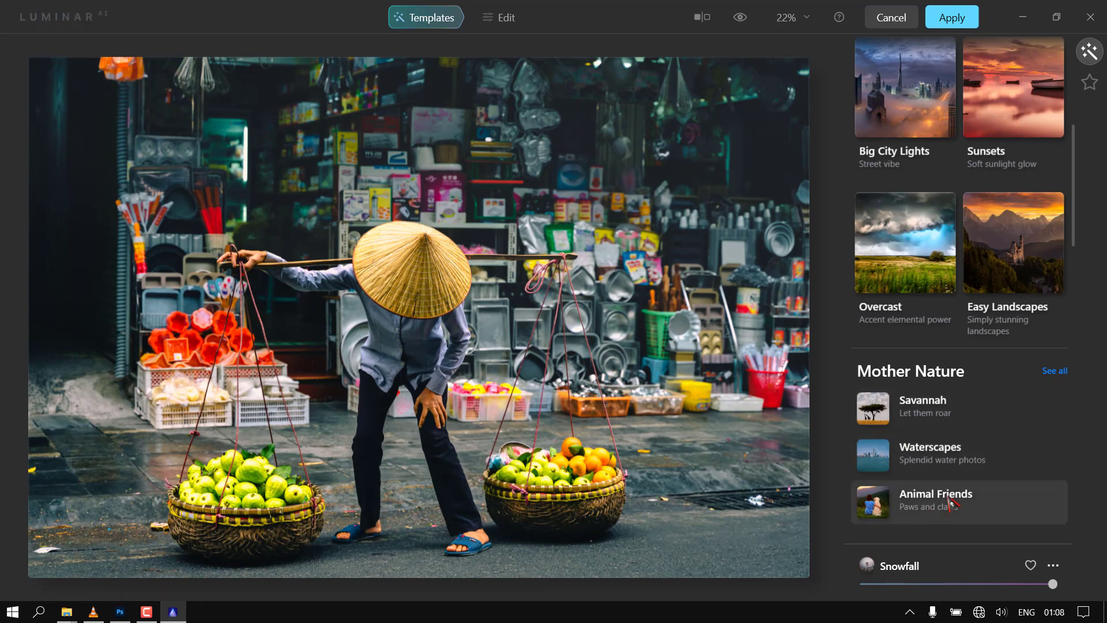
scroll(922, 496, down, 2)
scroll(925, 493, down, 8)
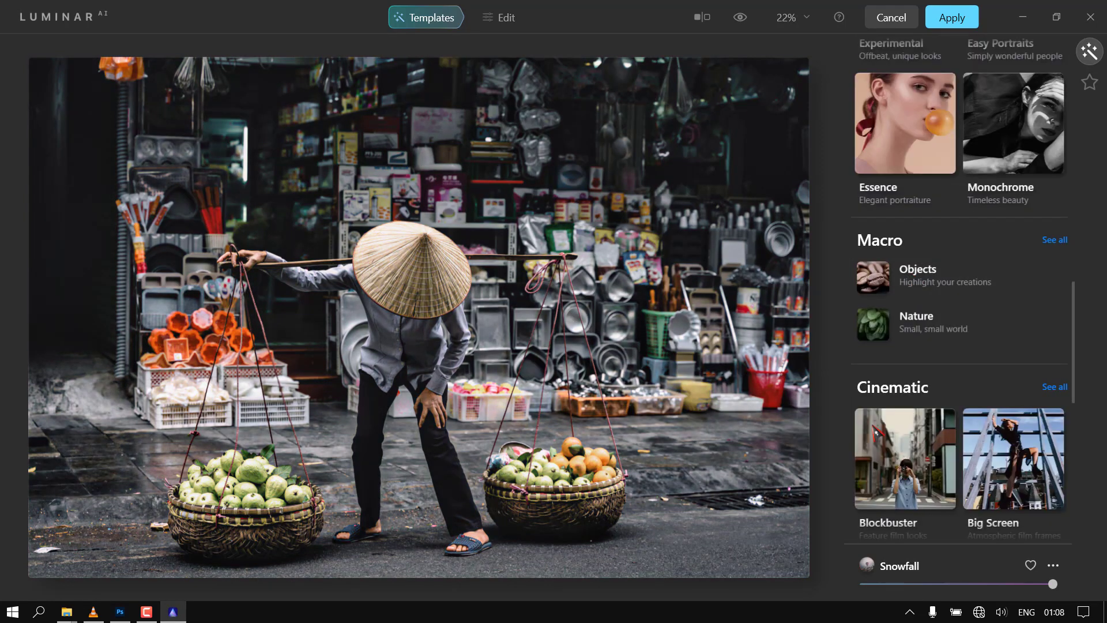
click(923, 388)
click(922, 388)
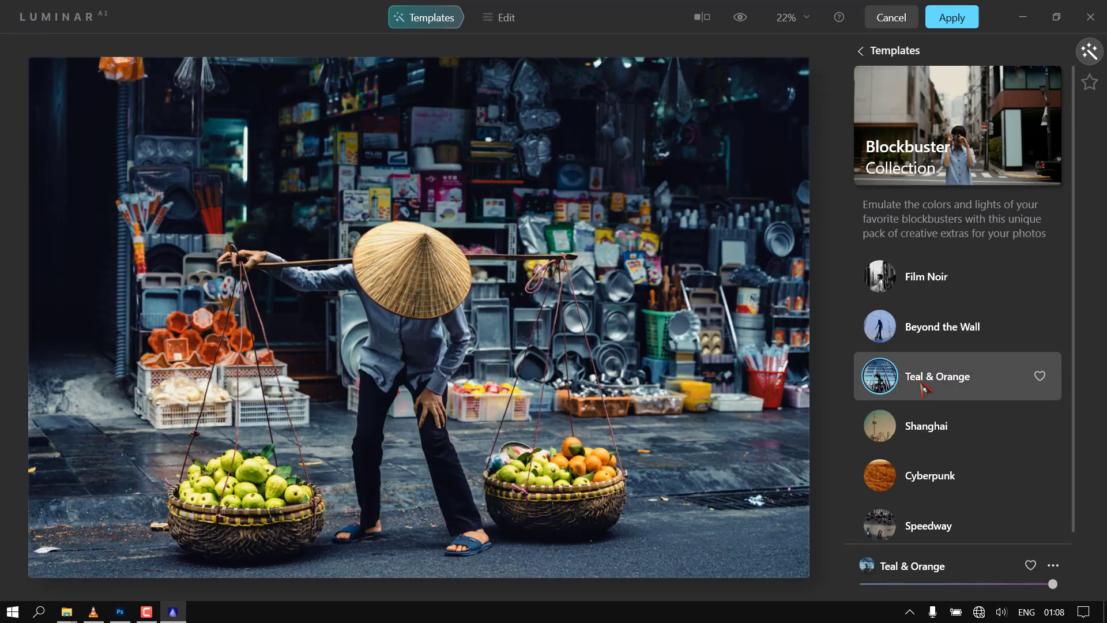
click(934, 426)
click(940, 475)
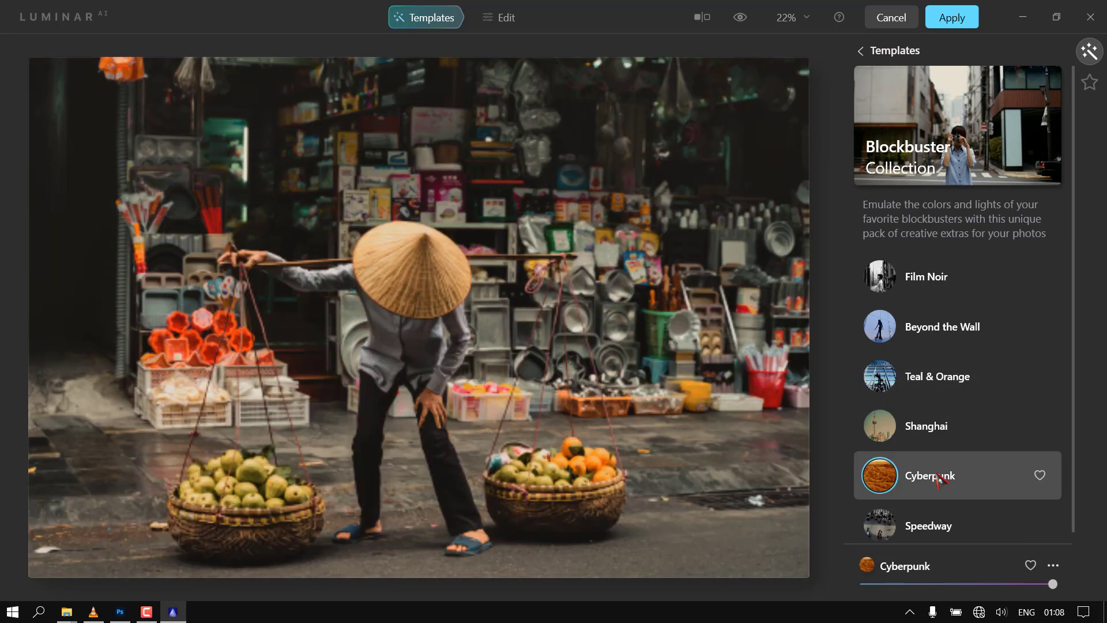
click(929, 521)
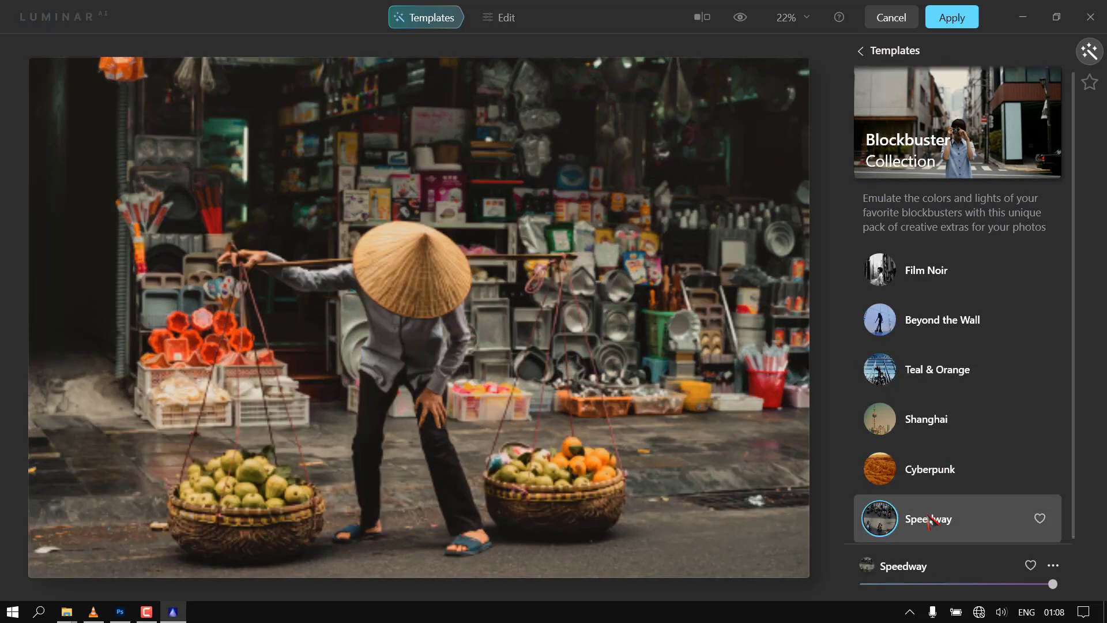
Step: Try the Travelogue and Soft Box templates from the Big Screen collection on the street vendor photo
click(860, 51)
click(1014, 387)
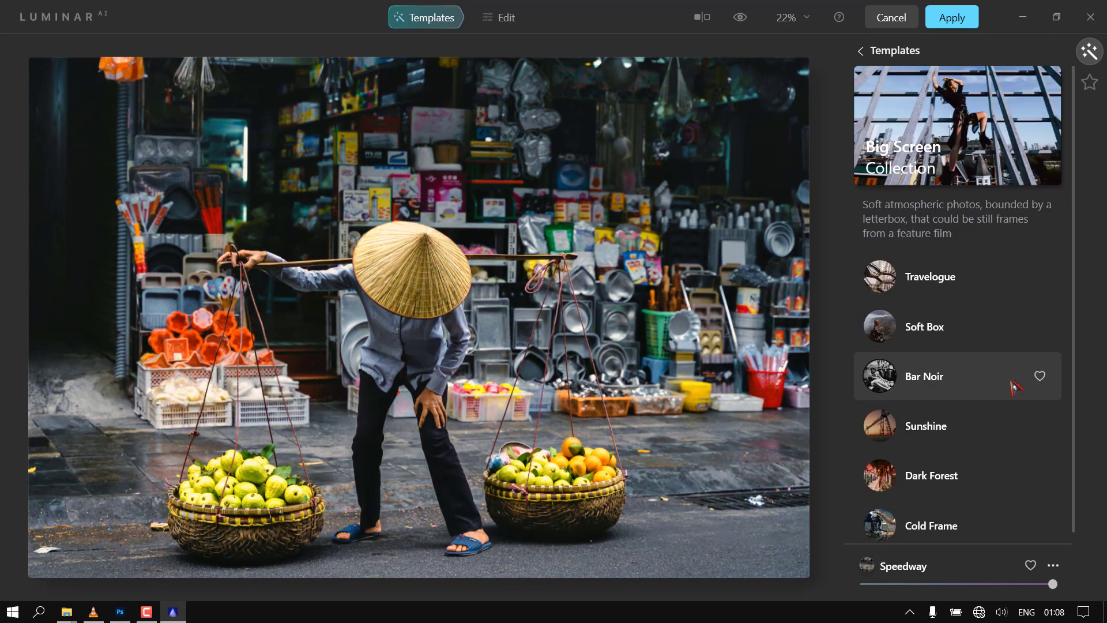
click(925, 276)
click(937, 324)
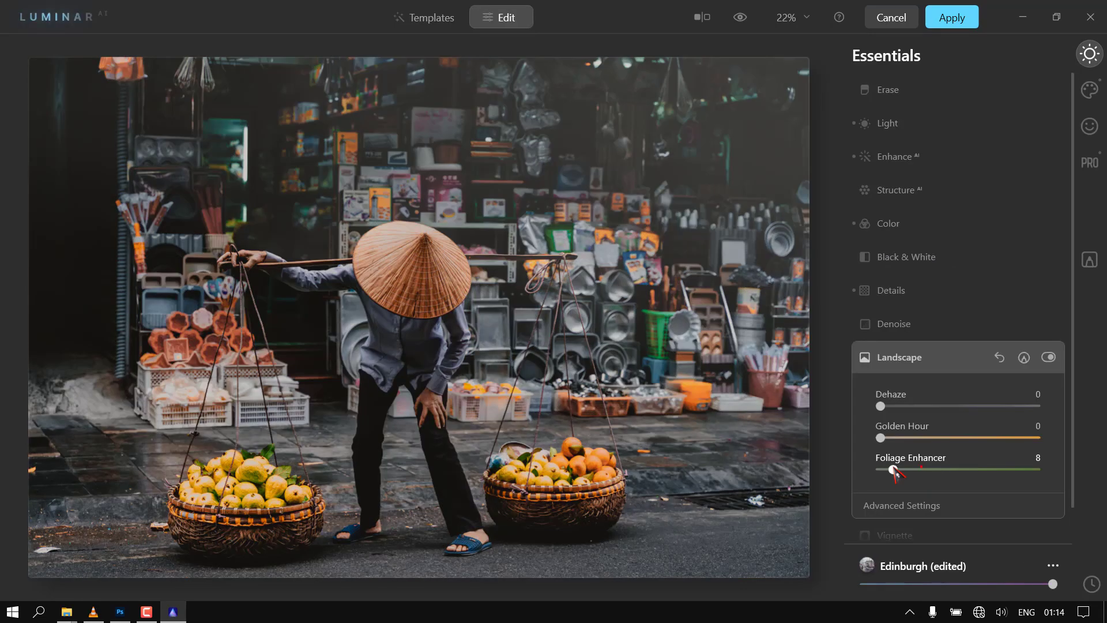
Step: Adjust the Color Harmony colour contrast and split color warmth of the street vendor photo, comparing the edit with the original
scroll(895, 499, down, 2)
scroll(895, 501, up, 2)
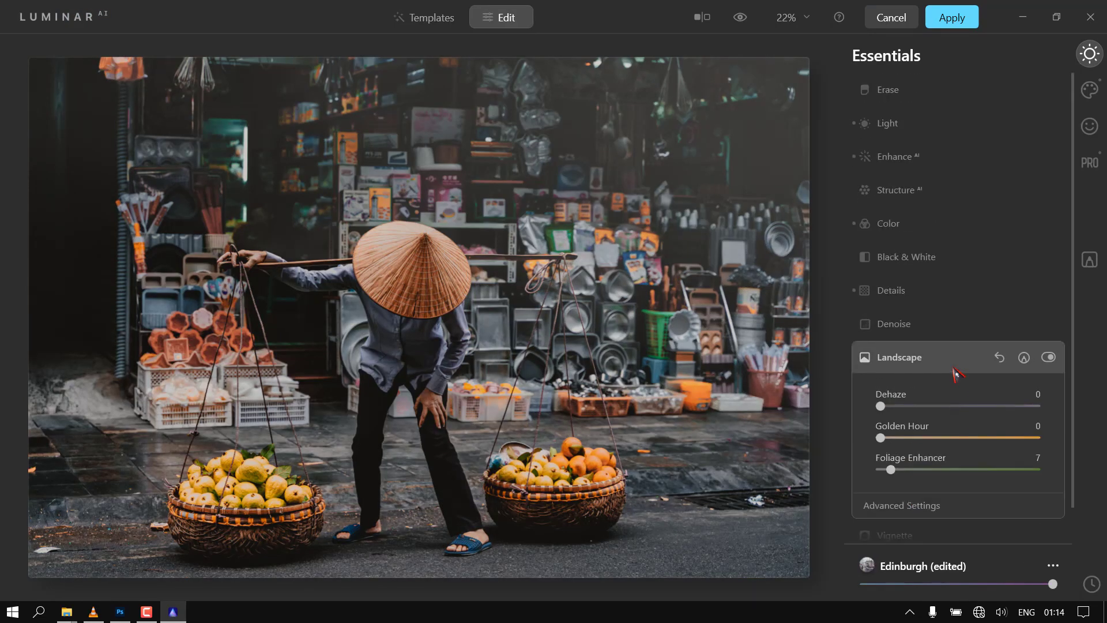
click(1090, 162)
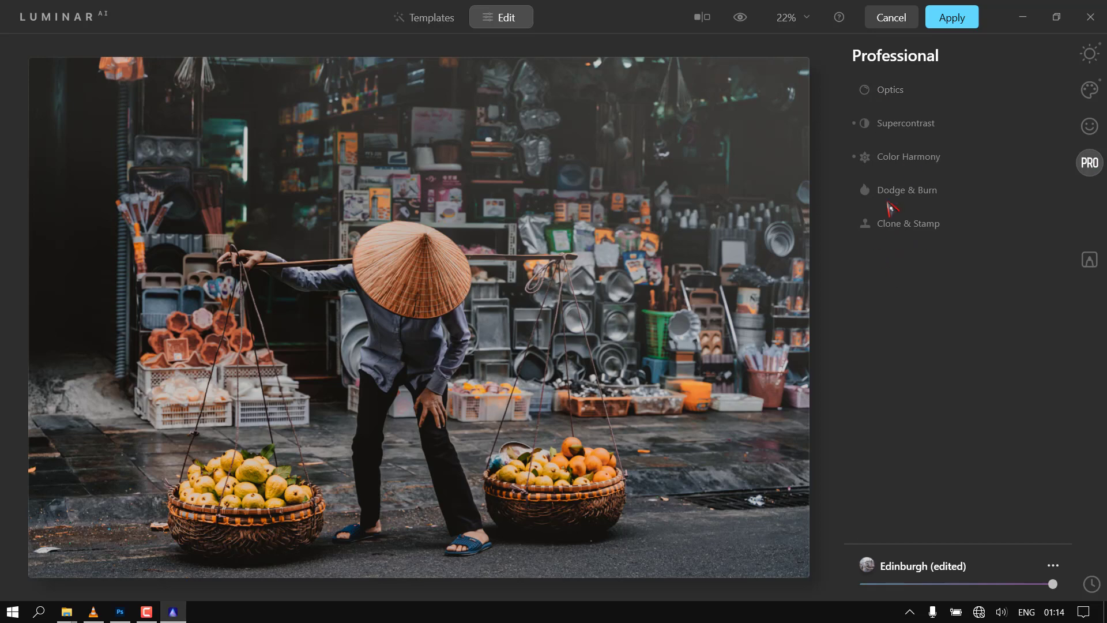
click(892, 156)
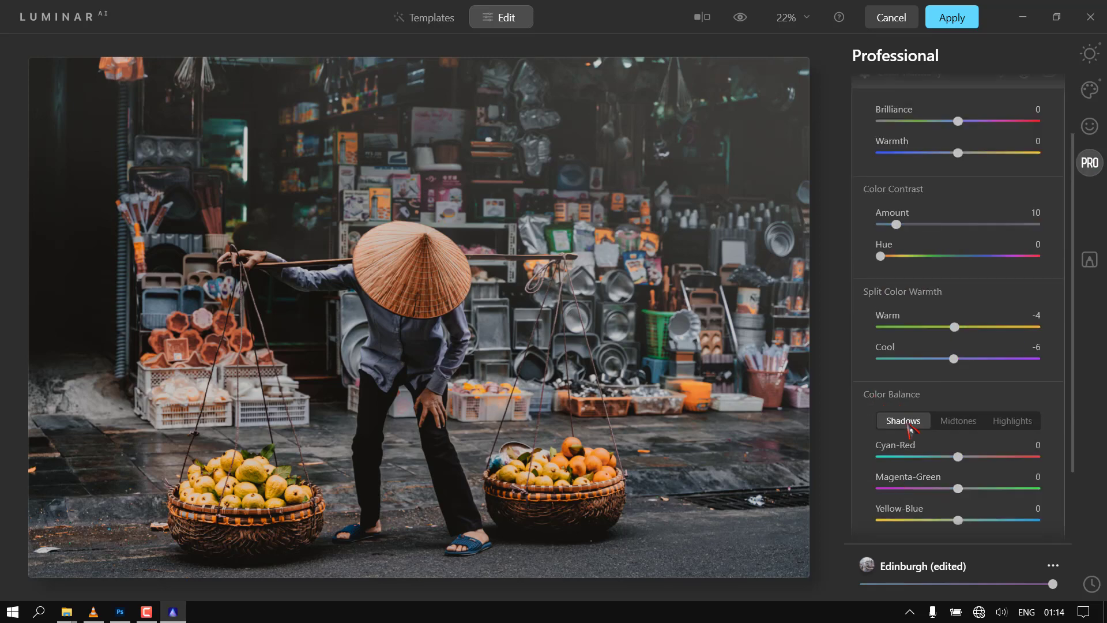
mouse_move(958, 387)
mouse_down()
mouse_move(929, 389)
mouse_move(950, 391)
mouse_up()
drag(880, 187, 901, 155)
click(701, 17)
click(702, 17)
drag(953, 289, 932, 290)
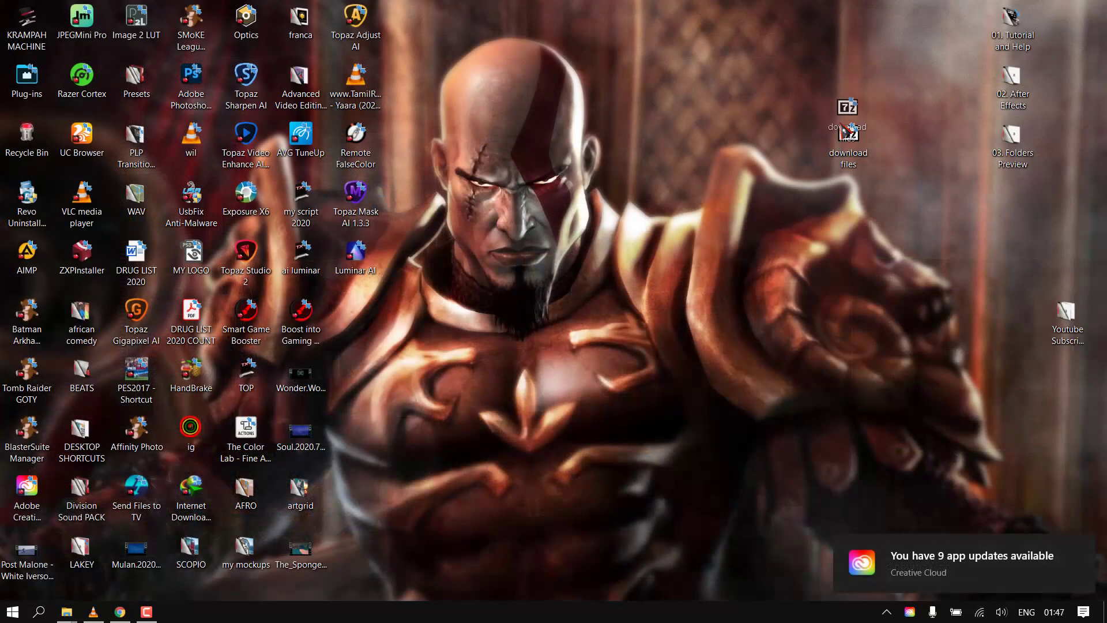
Step: Open download files.txt from the download files archive on the desktop, entering the archive password
drag(841, 129, 875, 128)
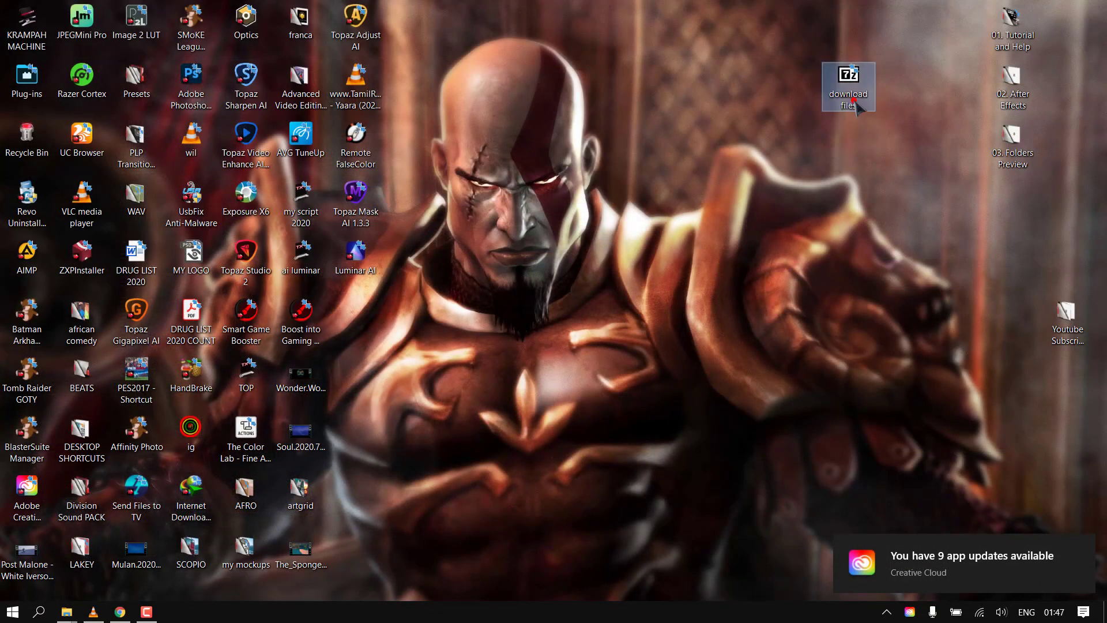
double_click(855, 103)
double_click(228, 235)
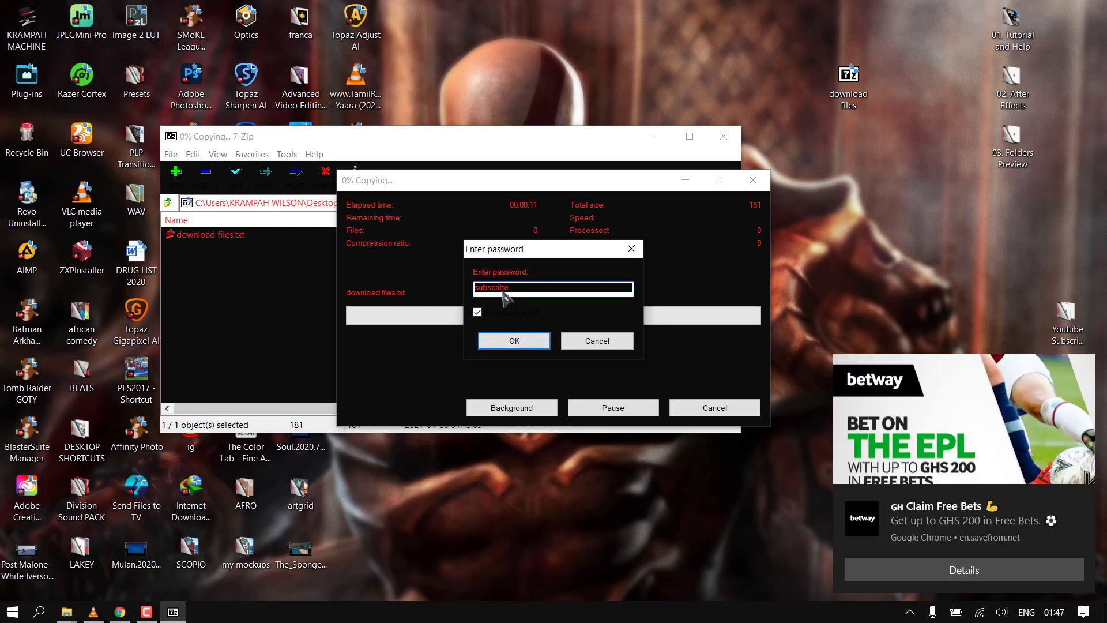
click(519, 345)
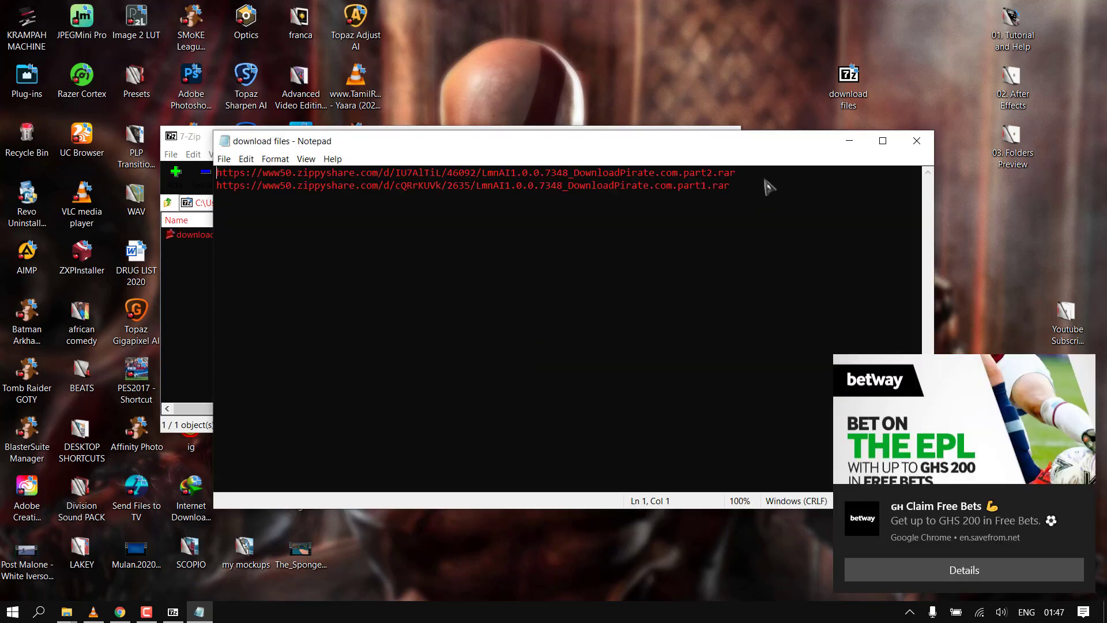
Step: Copy the part1.rar link from the download files text and minimize Notepad
drag(739, 183, 221, 190)
right_click(327, 184)
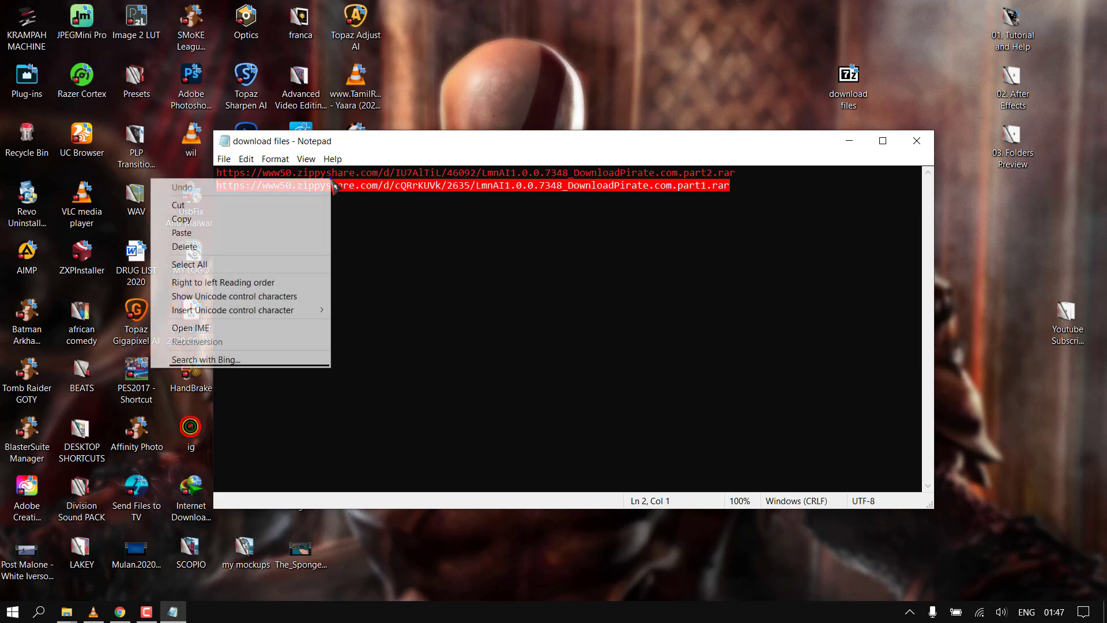
click(207, 218)
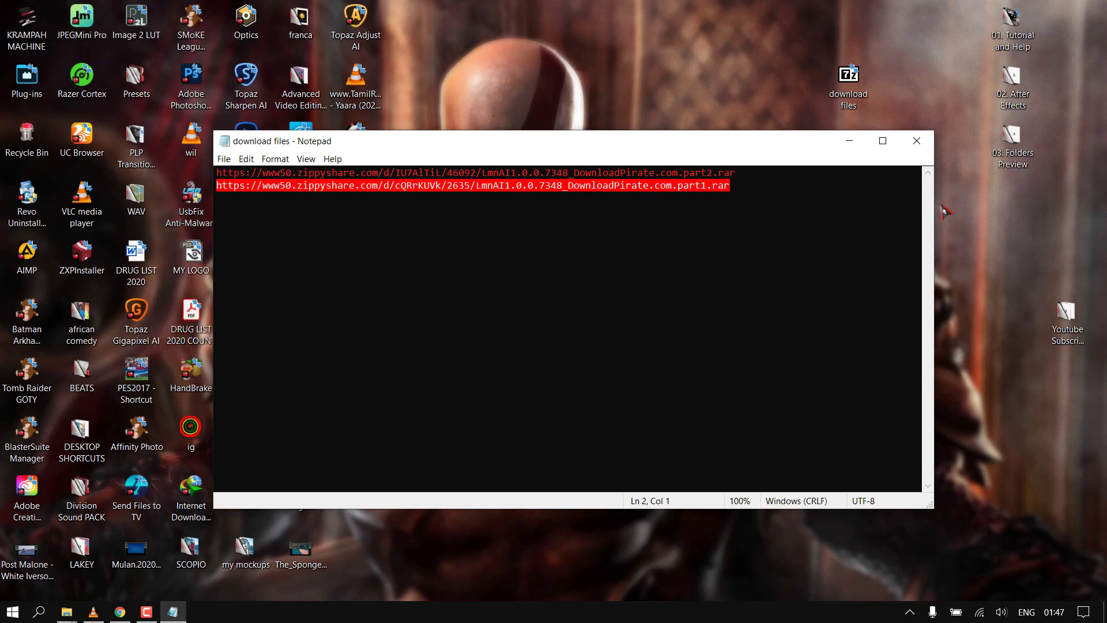
click(853, 147)
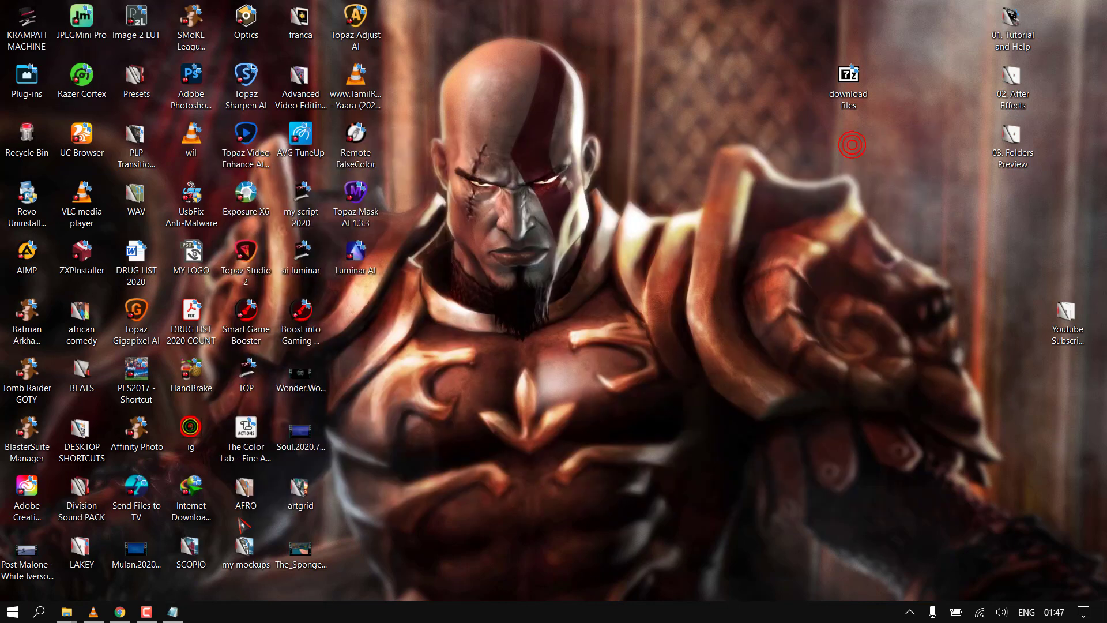
Step: Load the copied part1.rar link in Chrome, dismiss the desktop notification and block the site's notification request
mouse_move(128, 612)
click(128, 587)
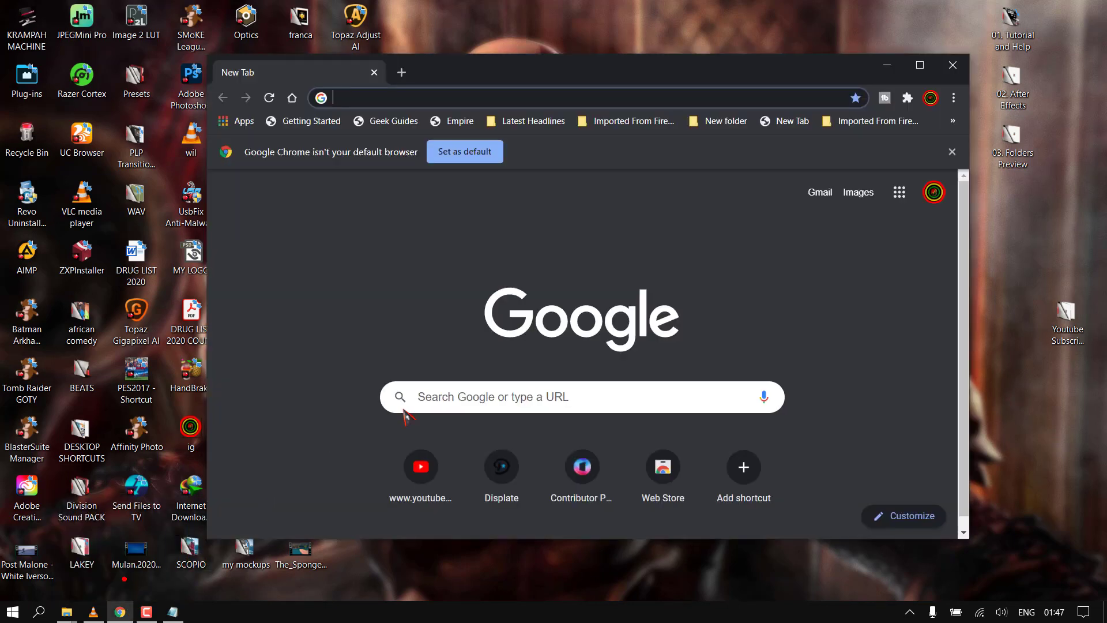
right_click(381, 99)
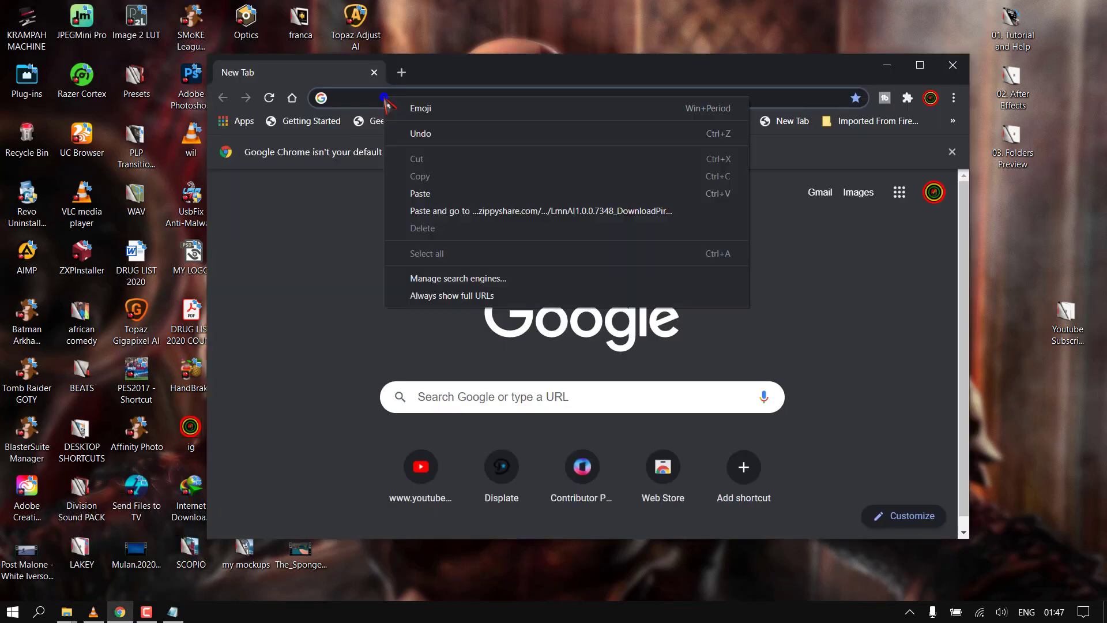
click(449, 209)
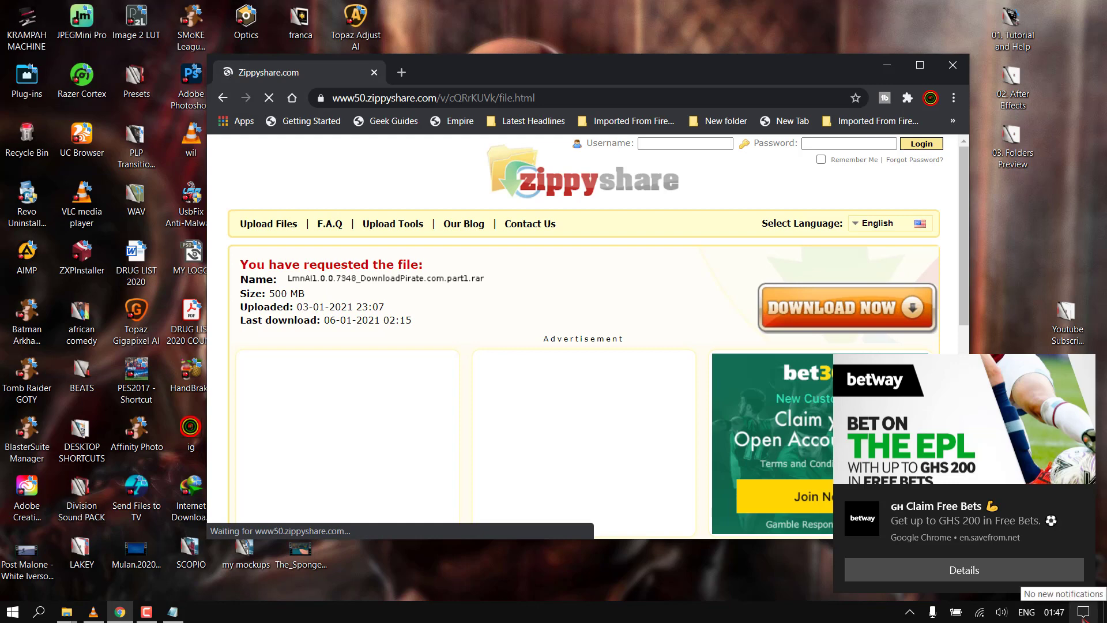
click(1080, 497)
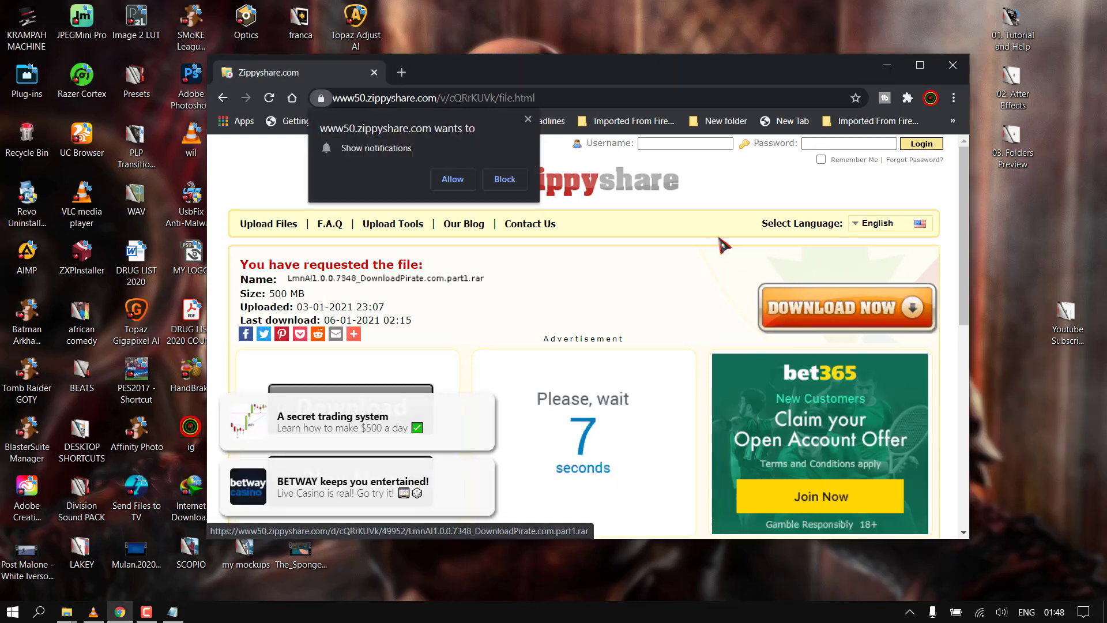
click(490, 183)
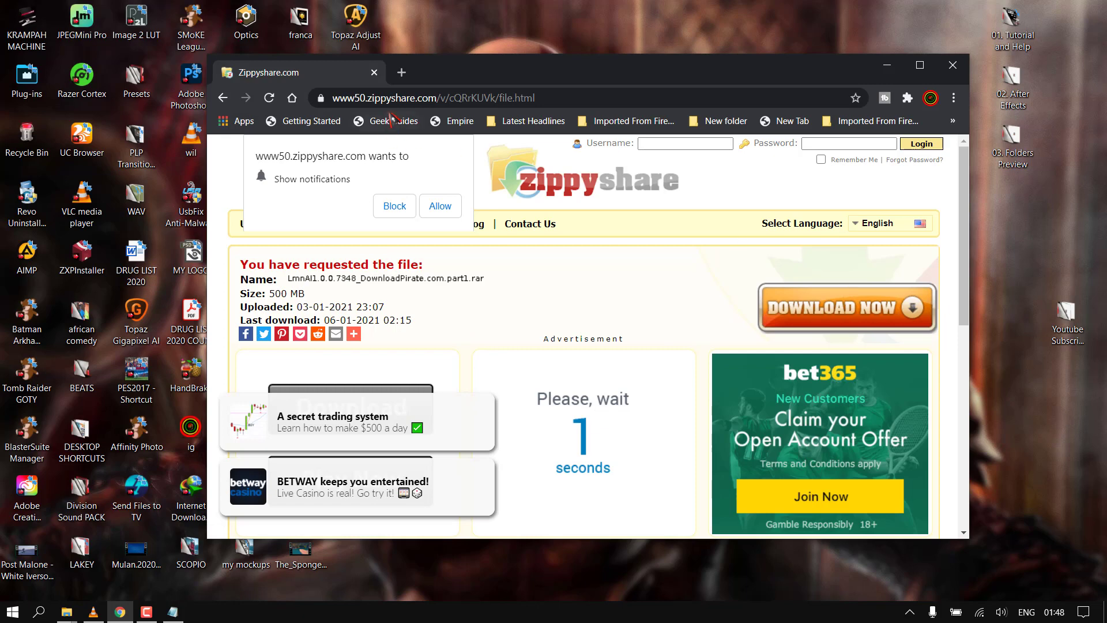
Step: Add a new browser tab and copy the part2.rar link from the download files text in Notepad
click(402, 72)
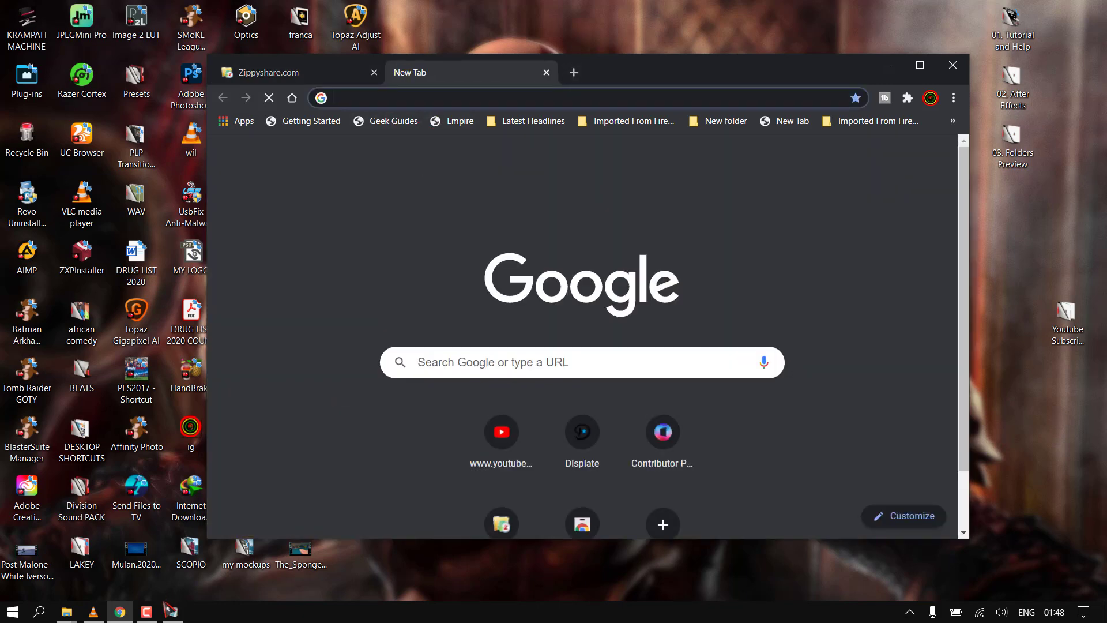
click(167, 553)
click(788, 174)
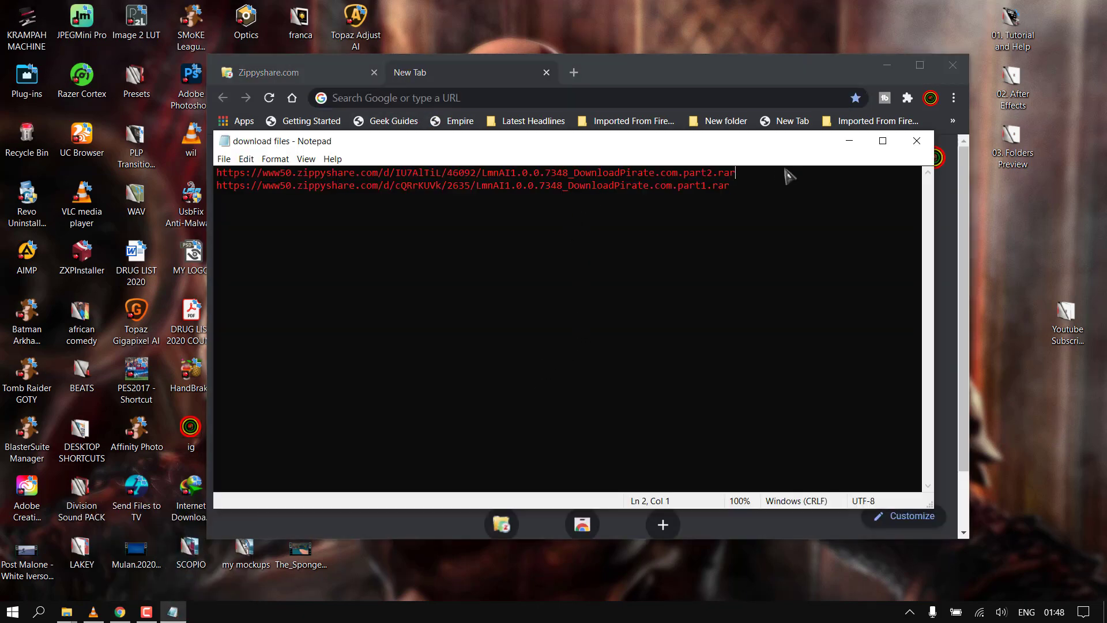
drag(740, 172, 227, 171)
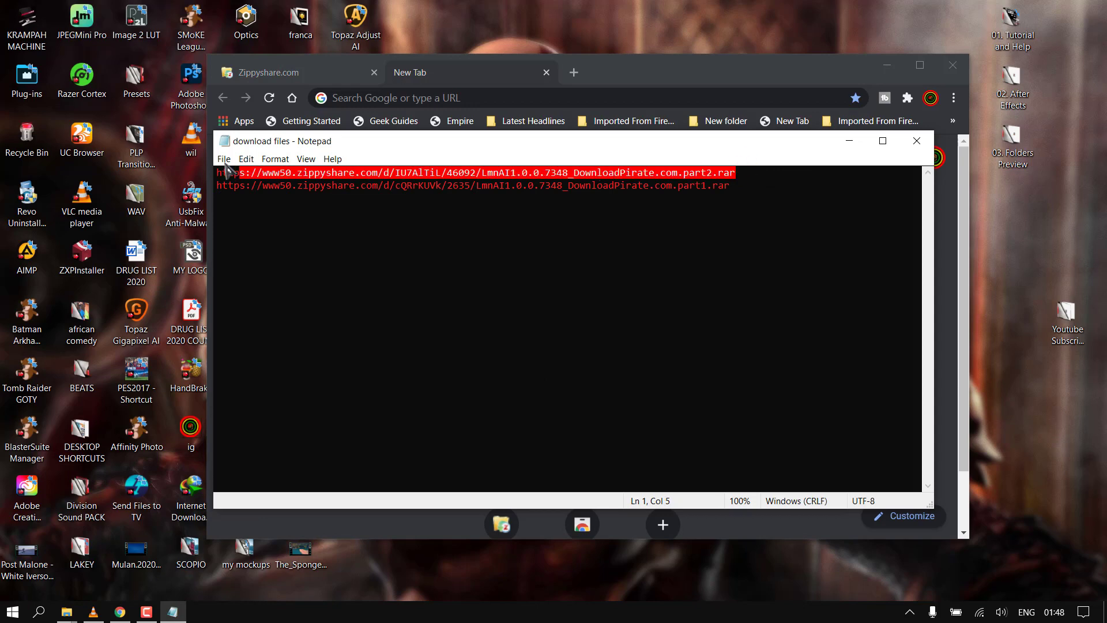
right_click(244, 172)
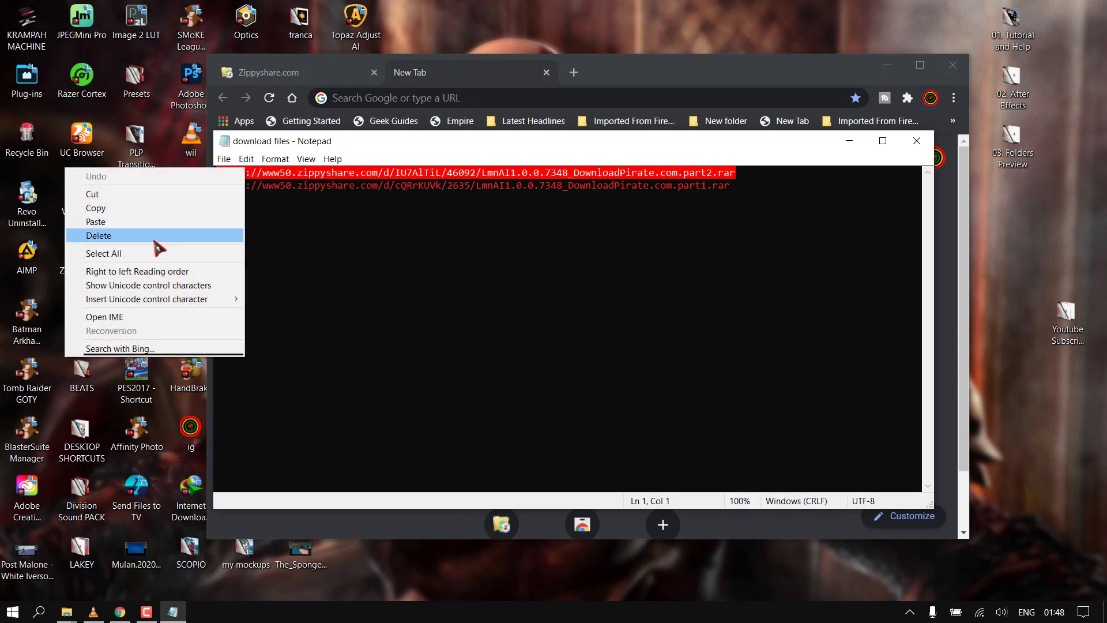
click(152, 209)
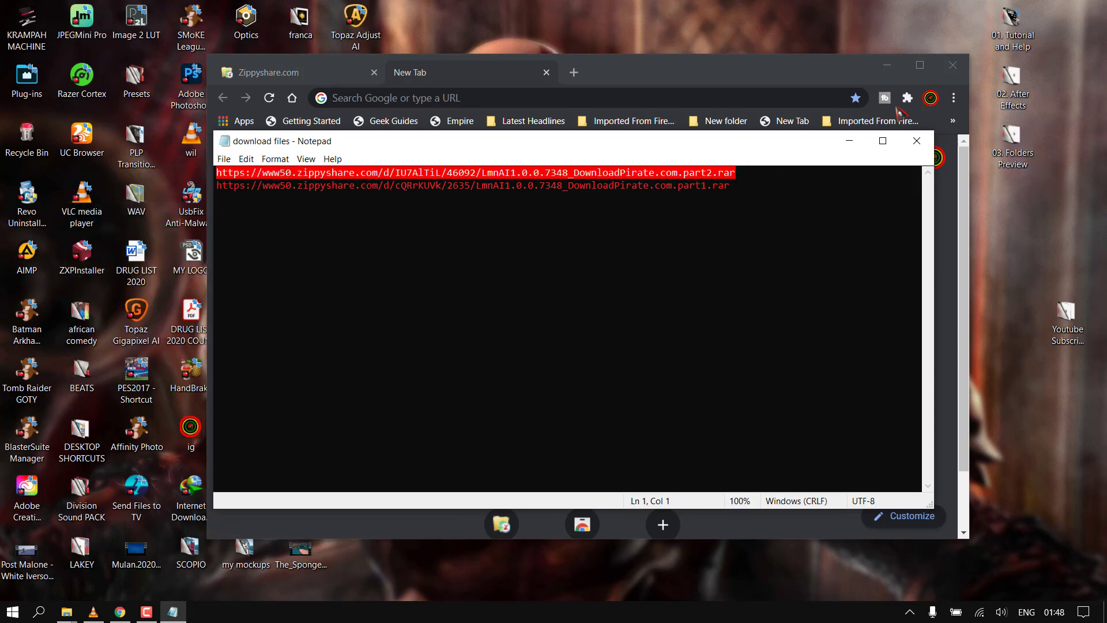
Step: Load the copied part2.rar link in the new Chrome tab and check the download pages of both parts
click(449, 93)
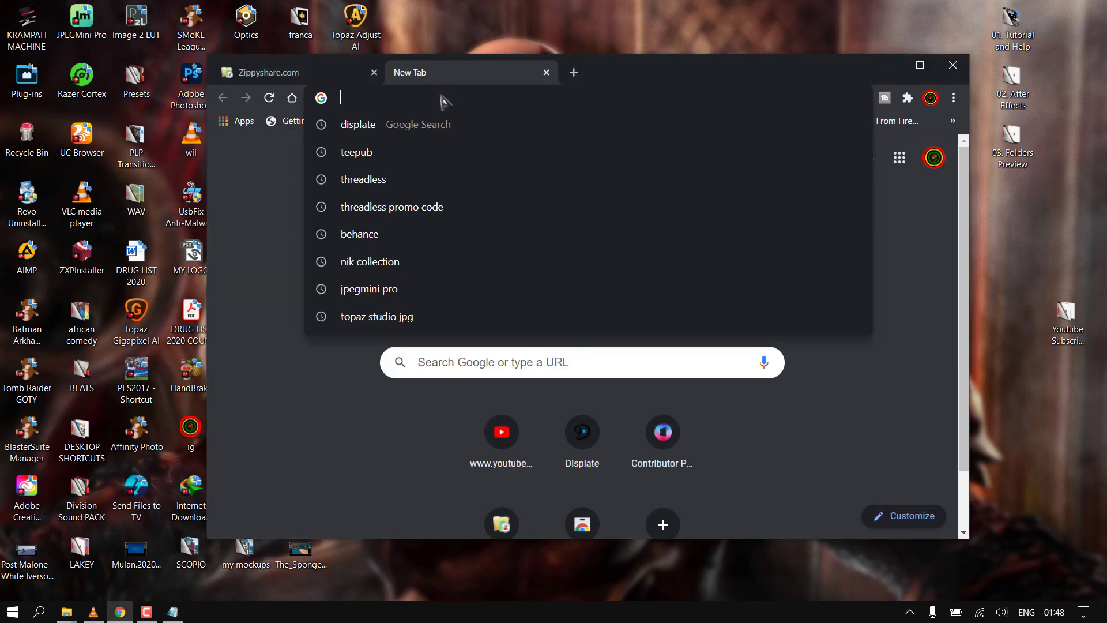
right_click(448, 74)
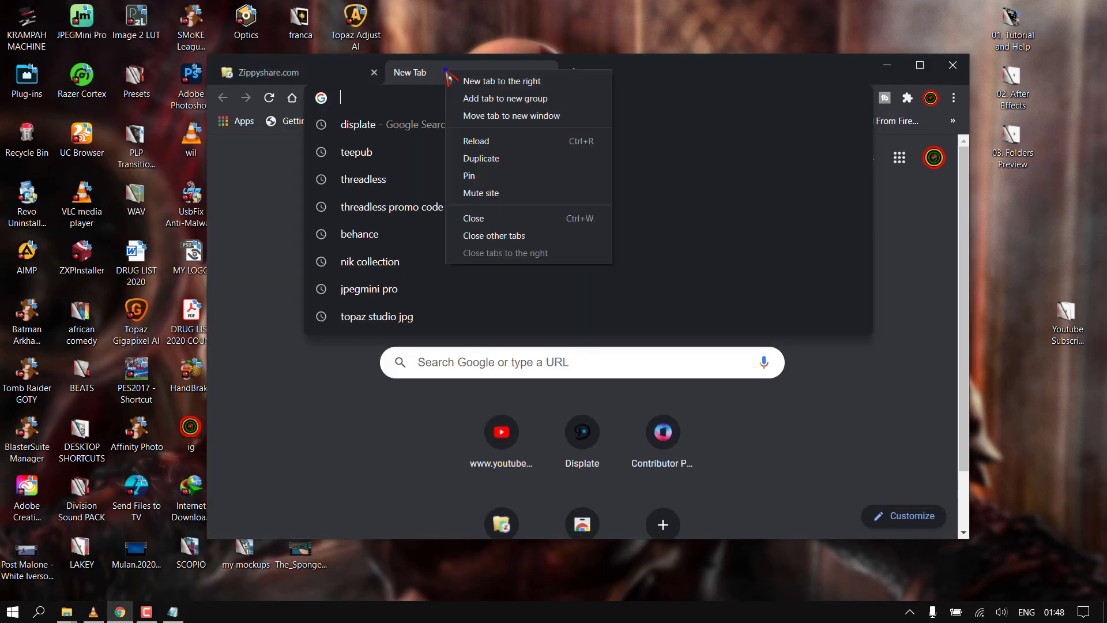
click(358, 81)
click(461, 80)
right_click(443, 100)
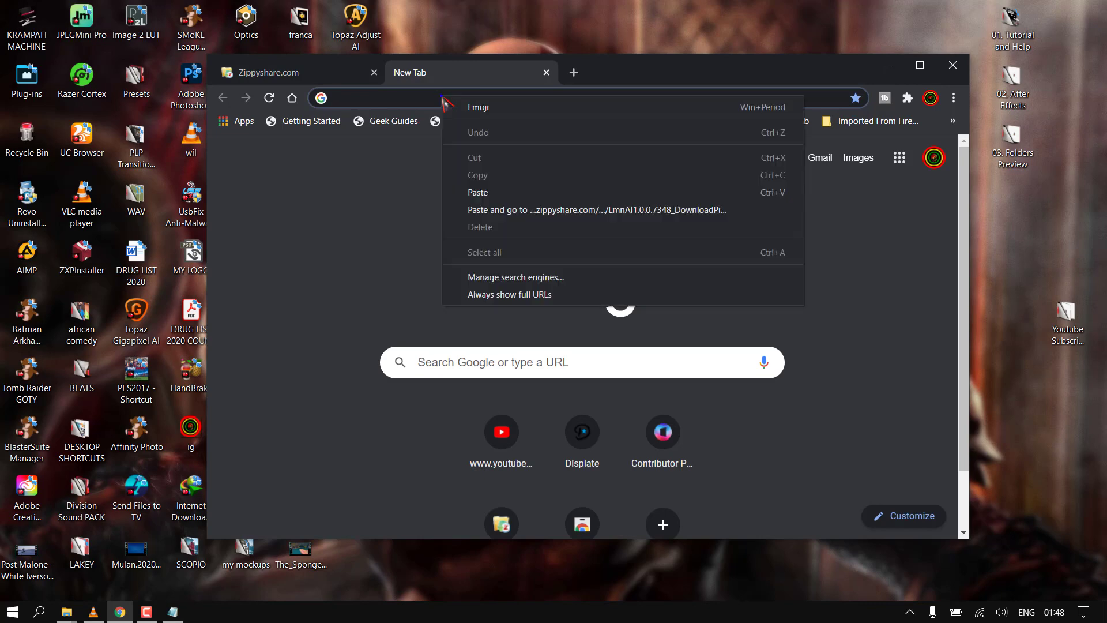
click(521, 210)
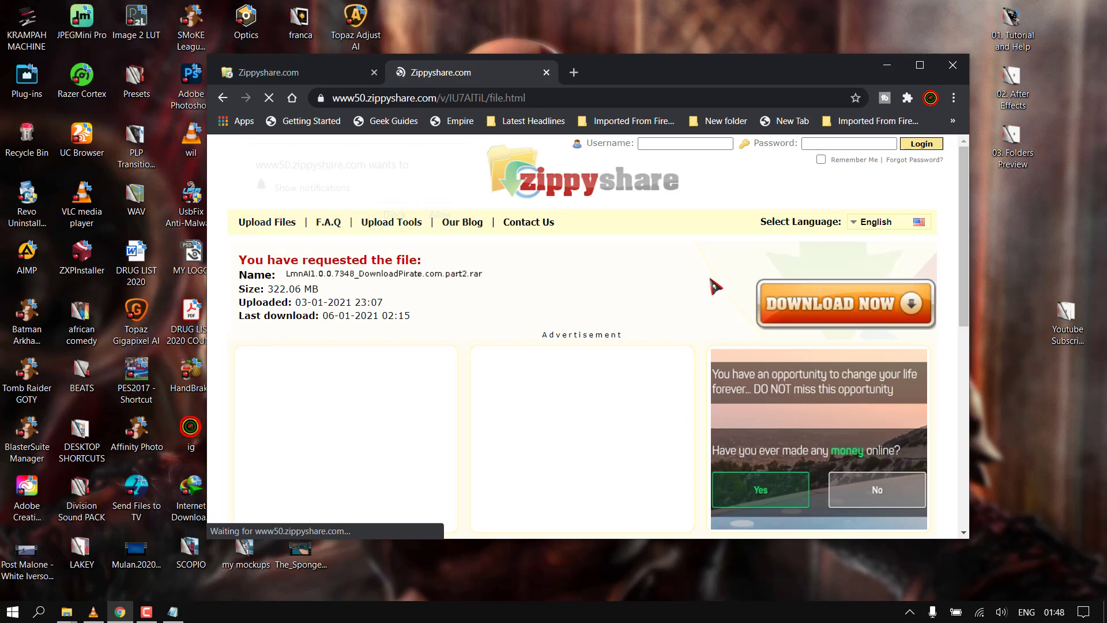
click(271, 73)
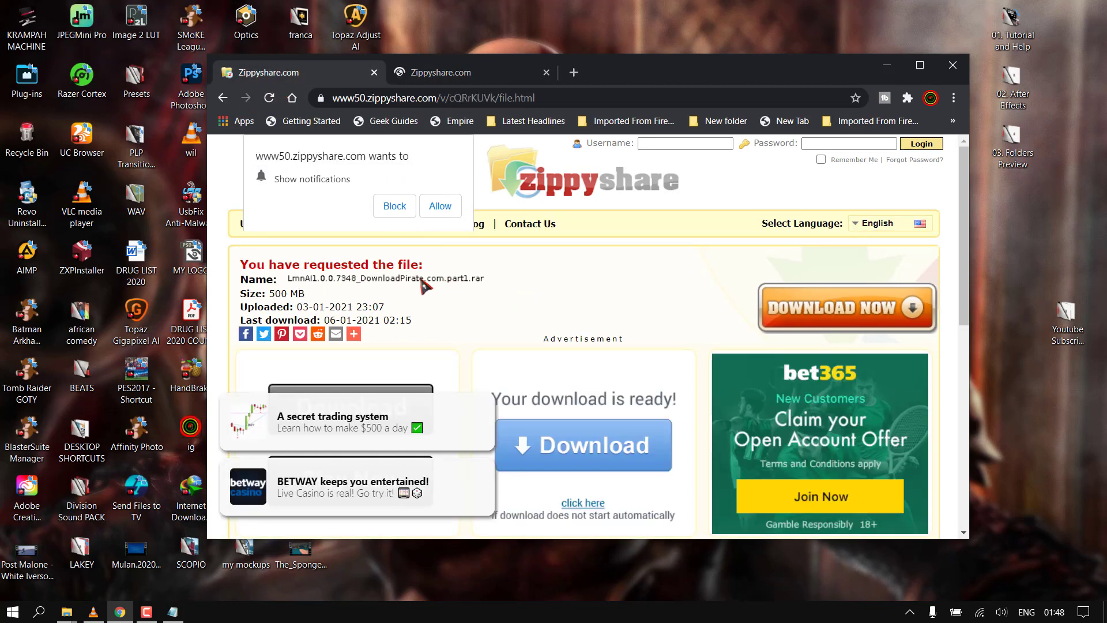
click(441, 71)
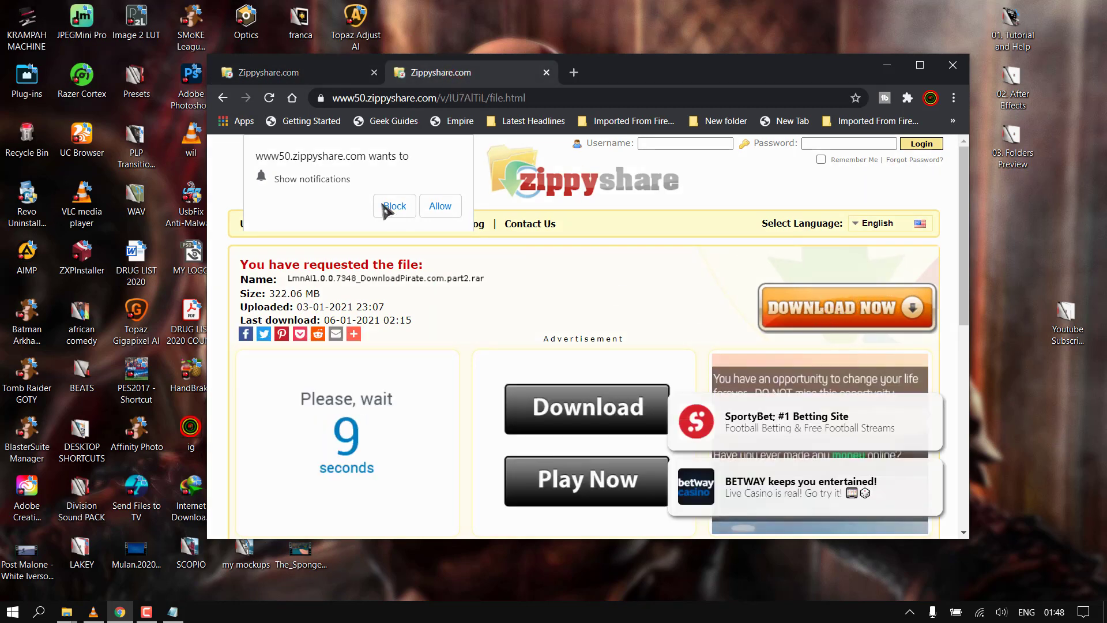
Step: Close Chrome and Notepad, and select the part 1 archive among the two downloaded files on the desktop
click(953, 65)
click(918, 136)
drag(745, 215, 931, 326)
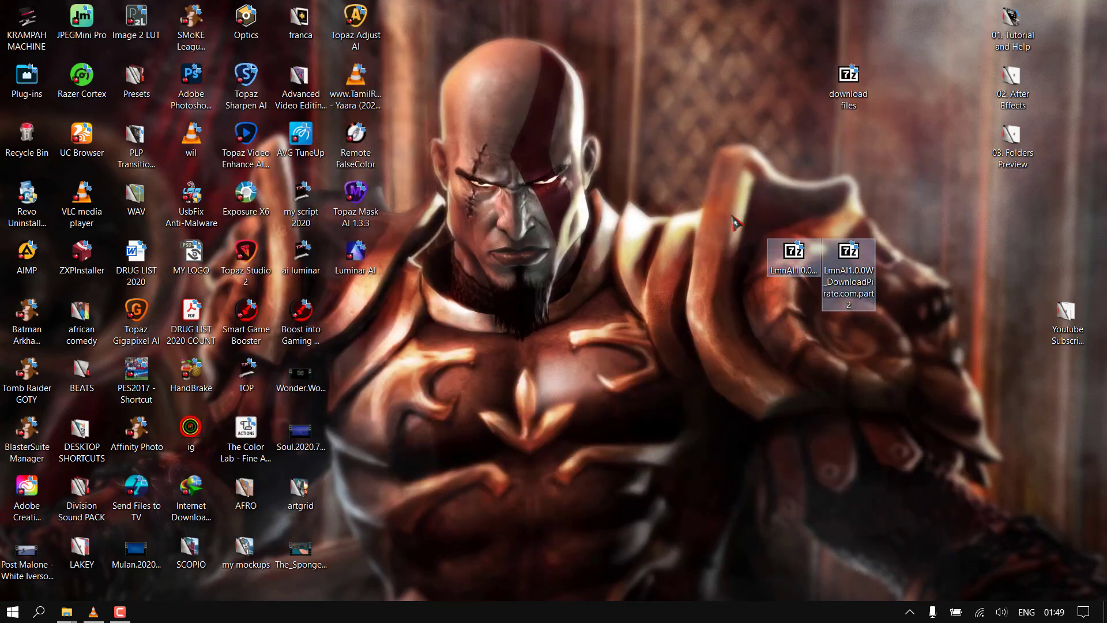
click(794, 257)
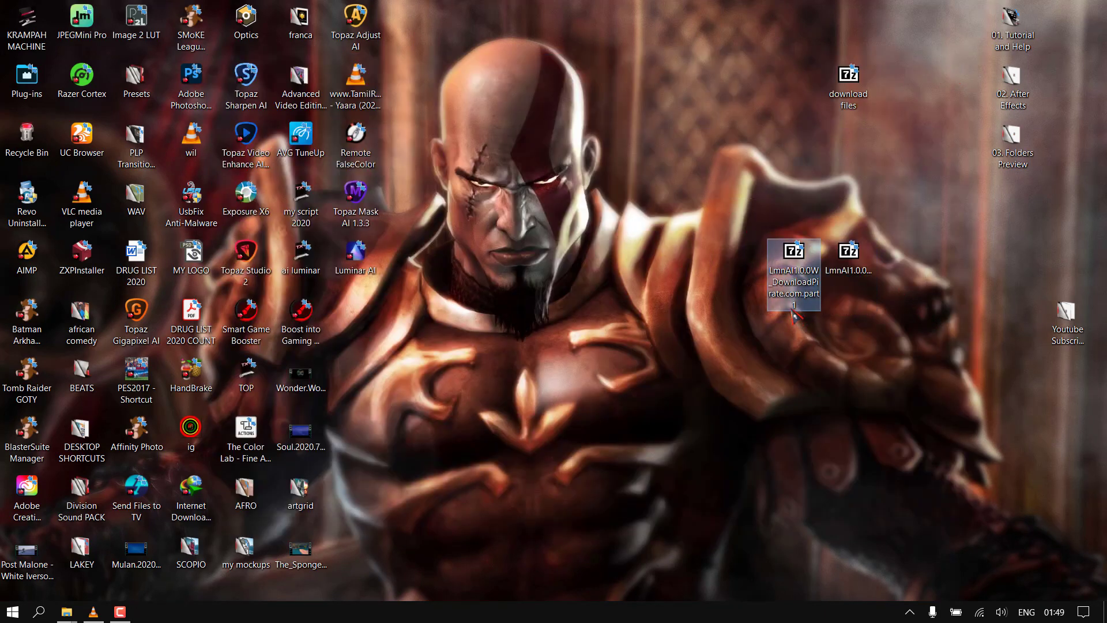
Step: Select both downloaded Luminar AI archive parts on the desktop and extract them with 7-Zip into a folder named after the archive
click(854, 294)
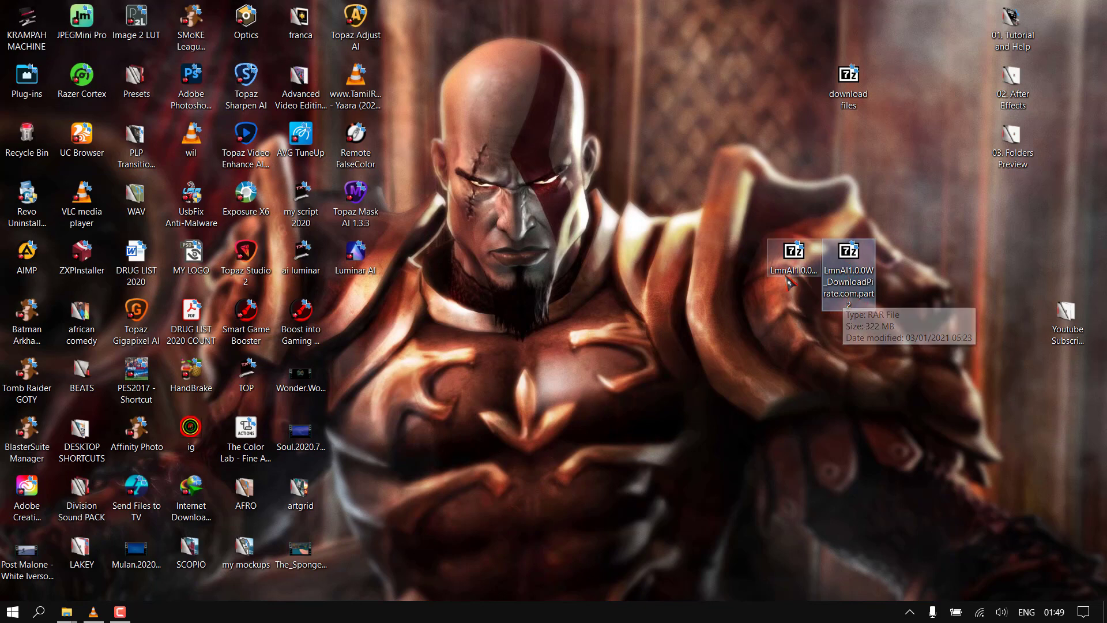
key(Left)
drag(702, 226, 911, 326)
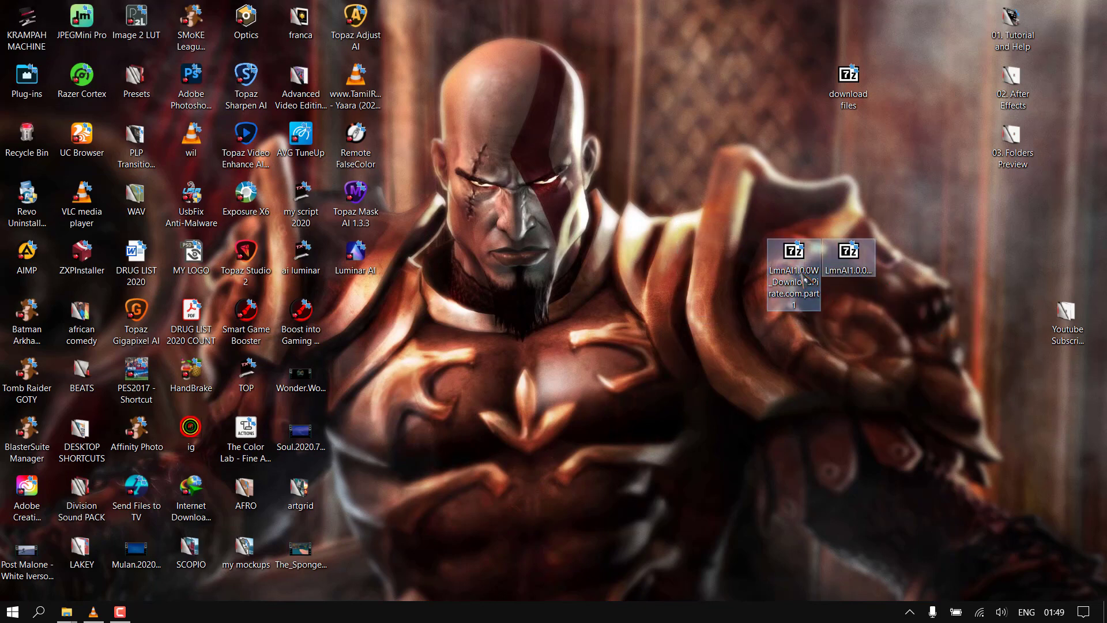
right_click(806, 279)
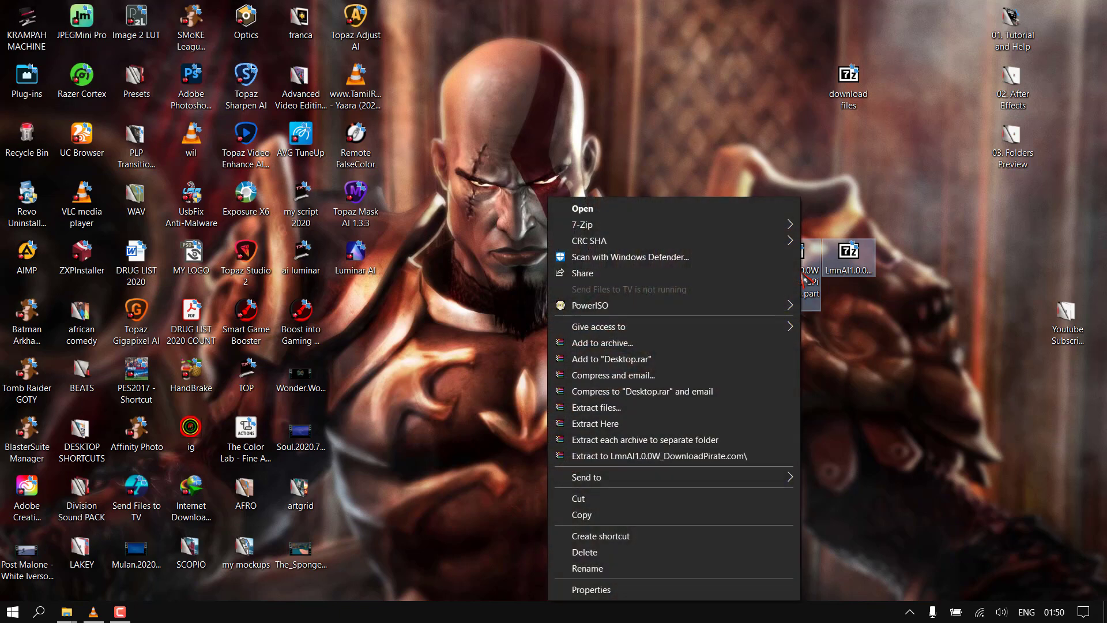
mouse_move(640, 240)
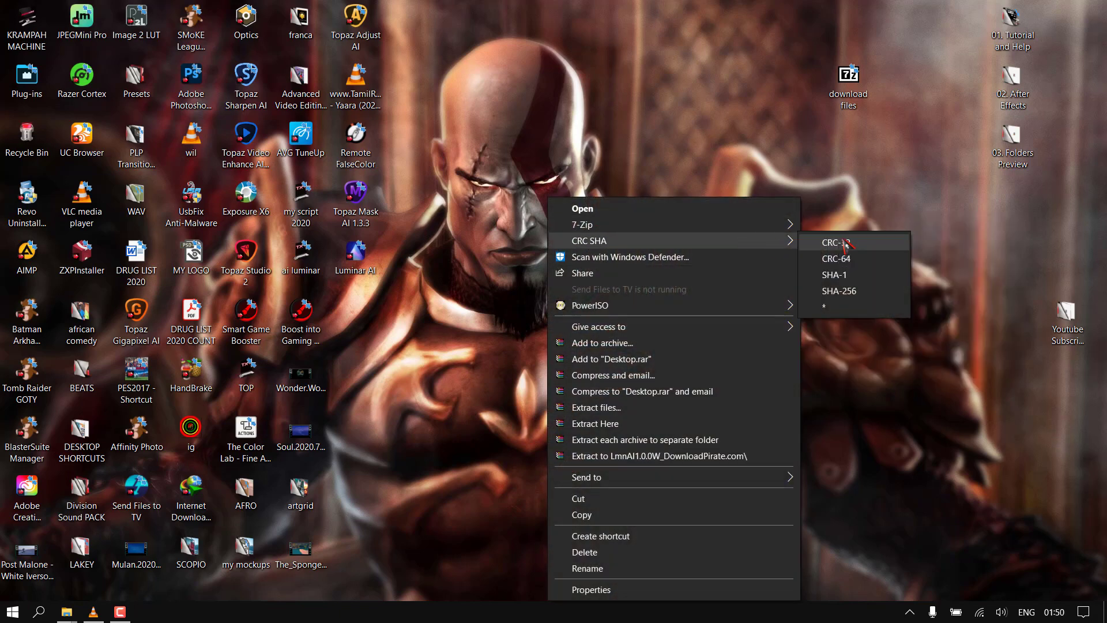
mouse_move(706, 226)
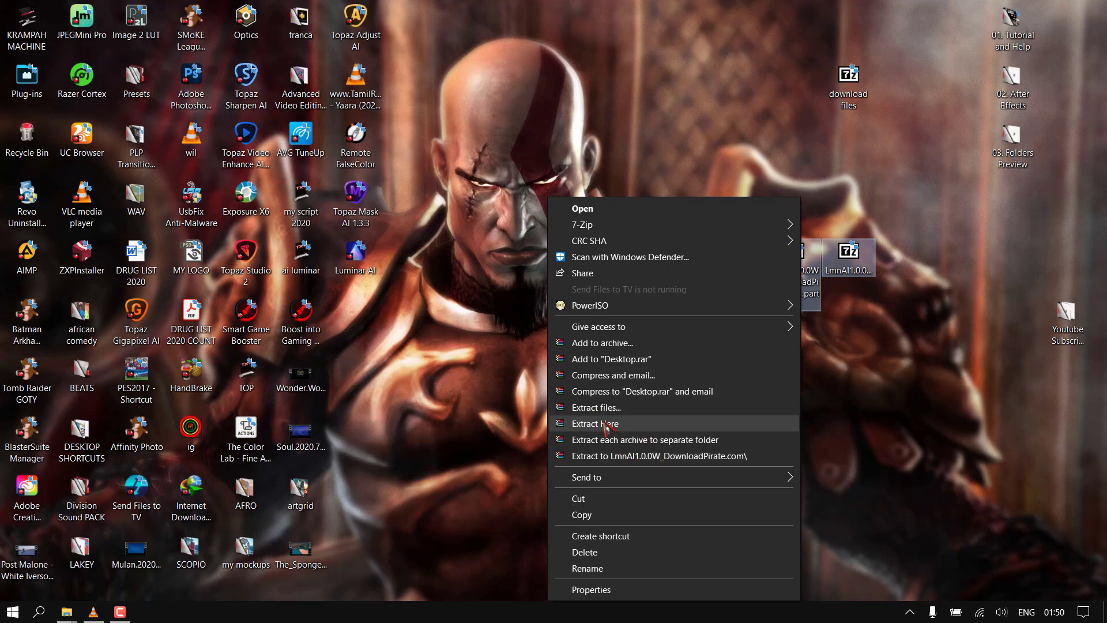
mouse_move(725, 228)
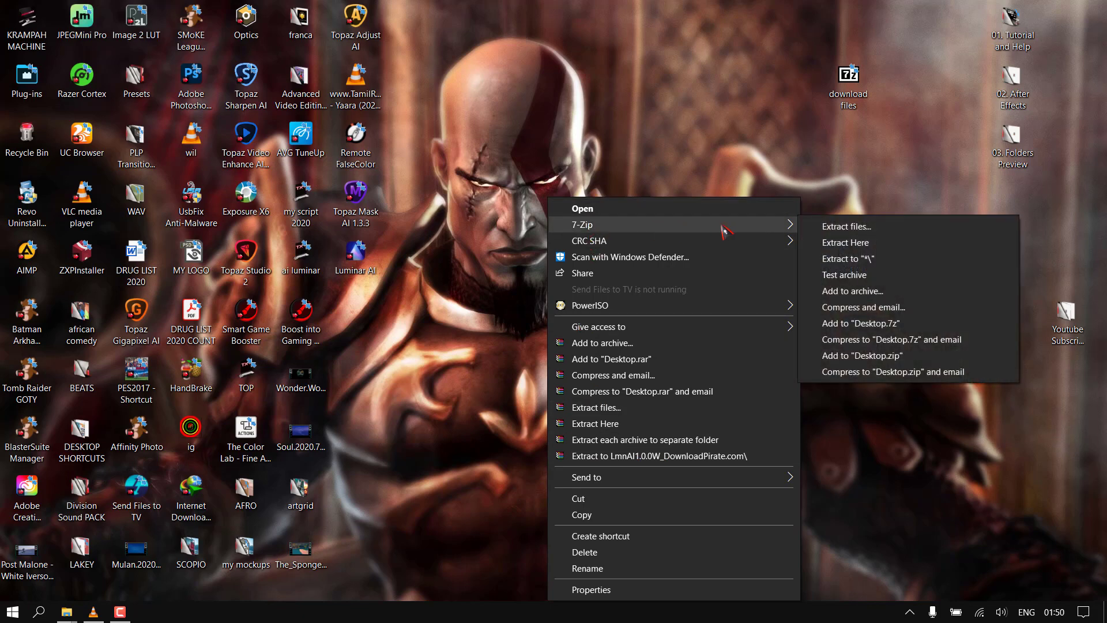
click(851, 259)
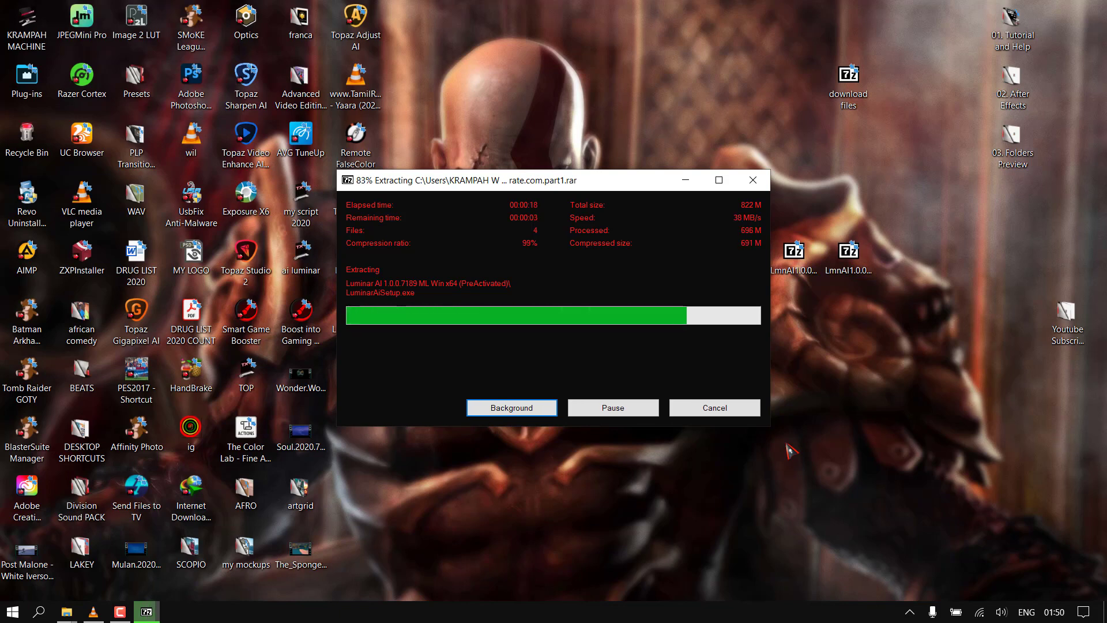
Step: Move the extracted Luminar AI folder beneath the archives on the desktop, open it to check its contents and close it
drag(355, 323, 865, 359)
double_click(866, 359)
key(alt+F4)
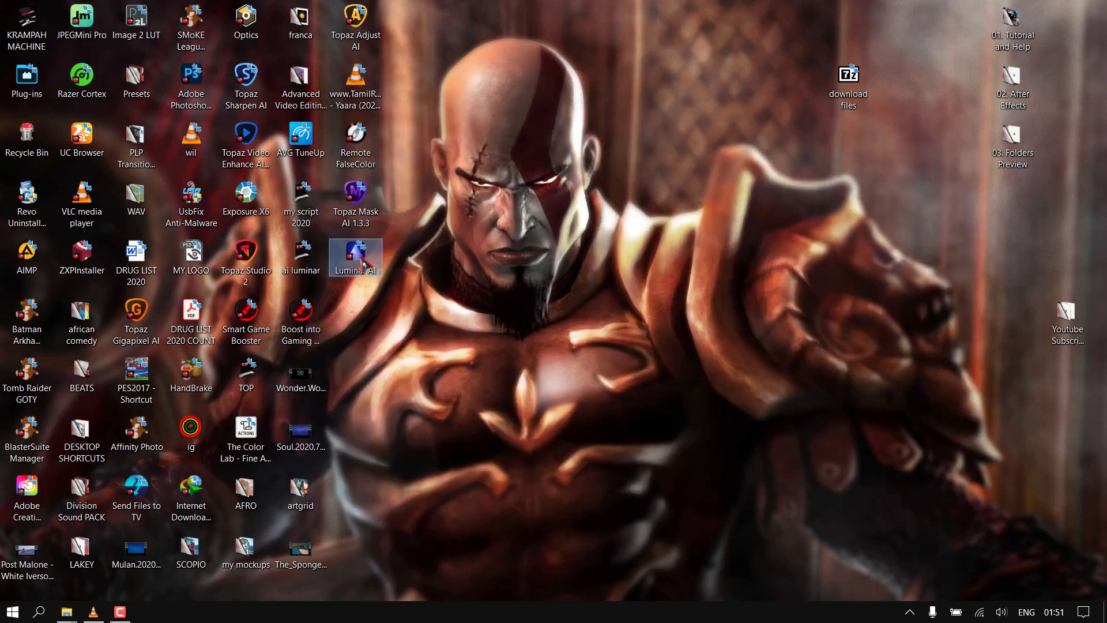
Step: Move the Luminar AI shortcut to the empty middle area of the desktop, launch it and allow it to make changes to the device
drag(733, 256, 950, 382)
drag(856, 323, 760, 280)
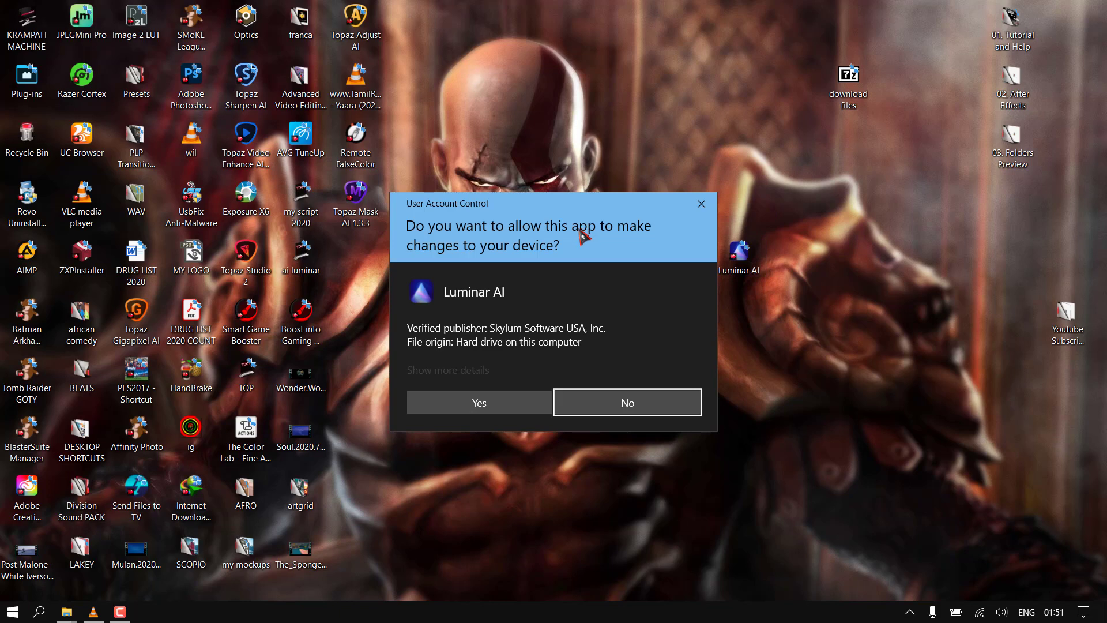
click(497, 399)
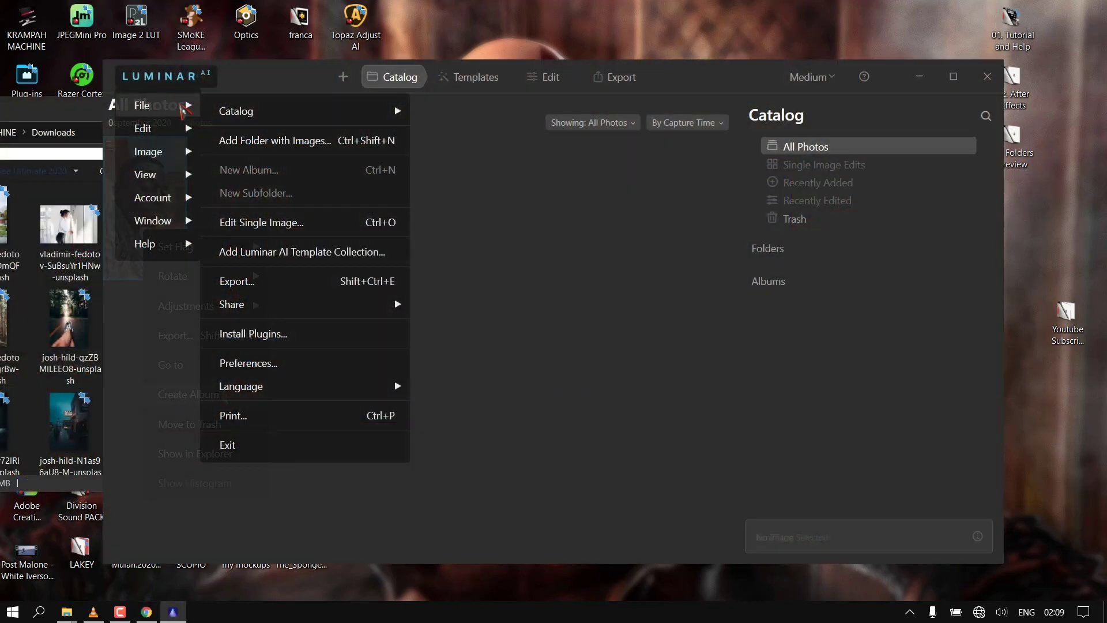
Step: Examine Luminar AI's file commands for creating, opening and locating a catalog
mouse_move(299, 119)
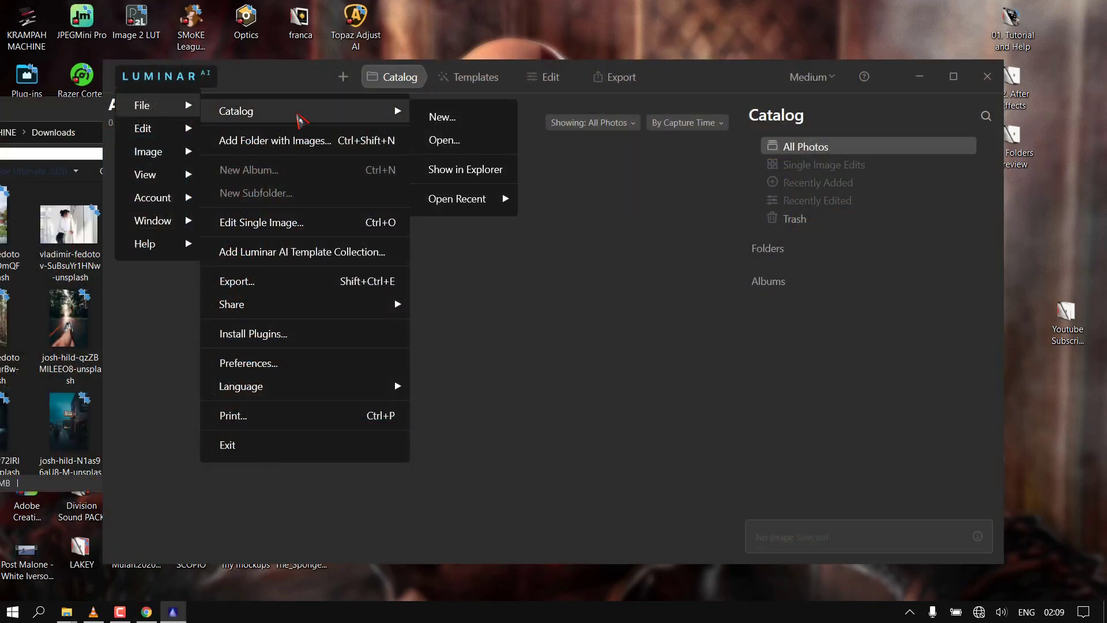